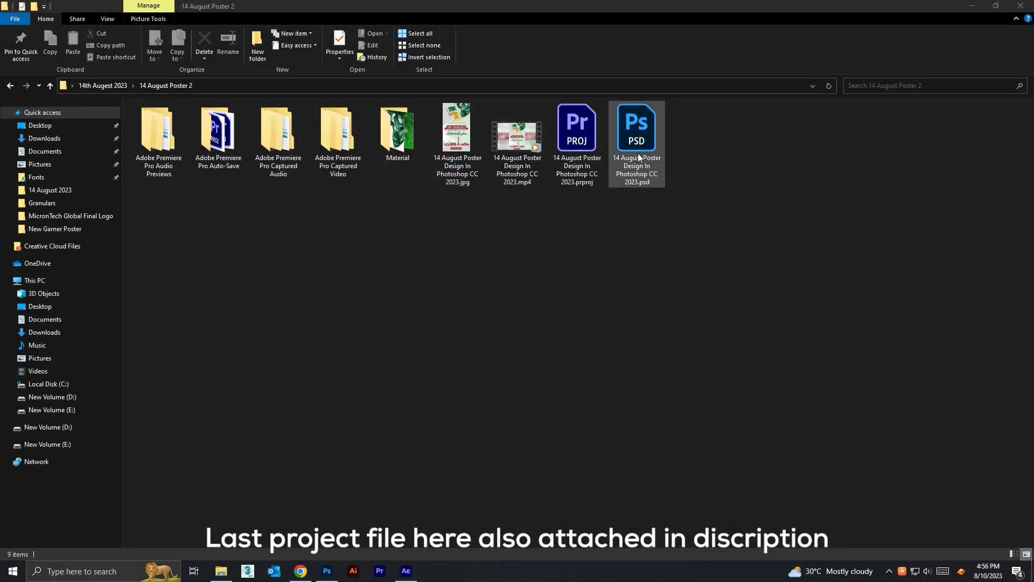
Step: Drag '14 August Poster Design In Photoshop CC 2023.psd' from File Explorer into After Effects
mouse_move(637, 135)
left_mouse_down()
mouse_move(423, 579)
mouse_move(74, 295)
left_mouse_up()
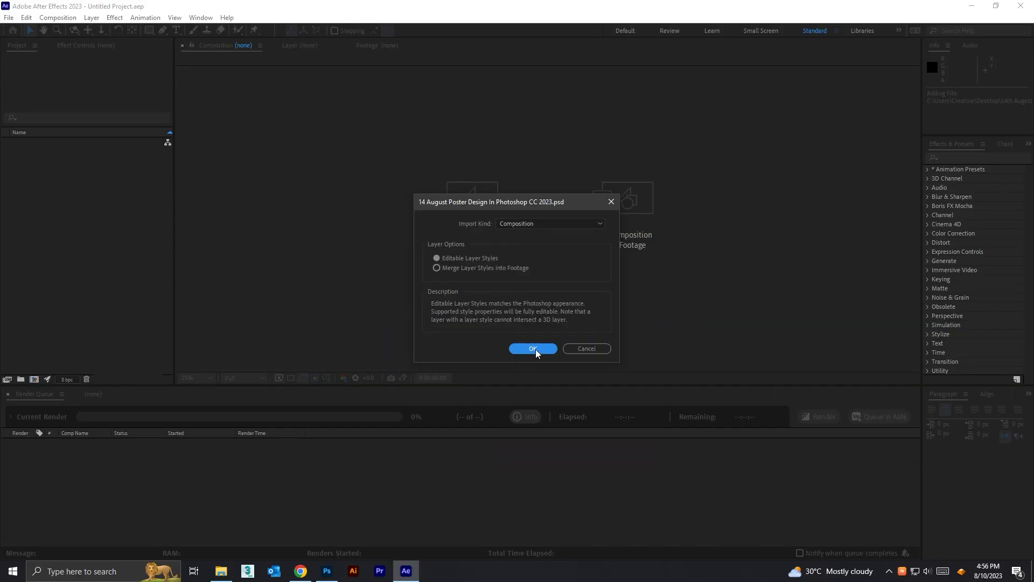
Step: Import the PSD as a composition, nest it in a new comp, and open the 2023 comp's layers
left_click(555, 453)
left_click_drag(15, 148, 39, 377)
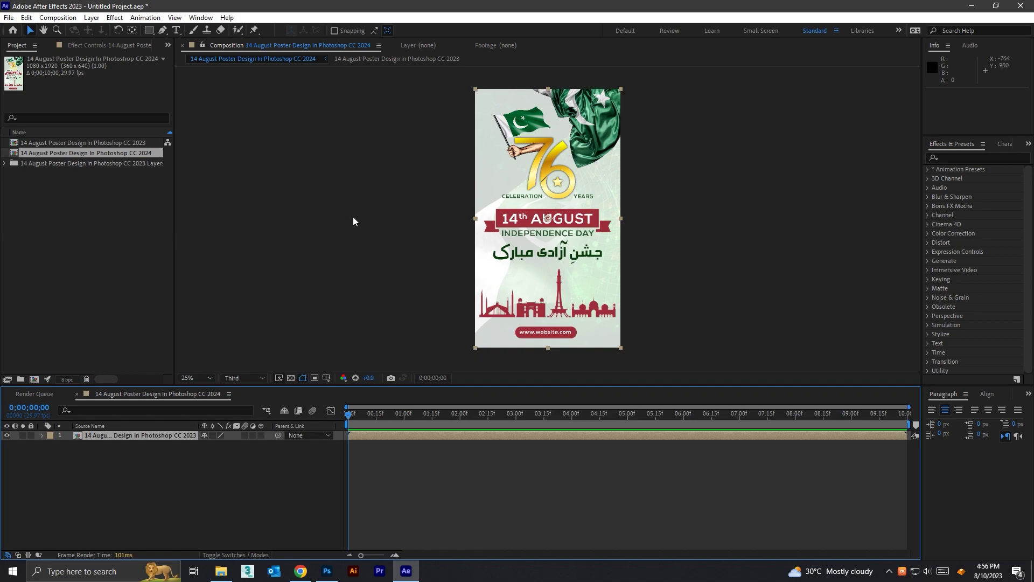
double_click(114, 437)
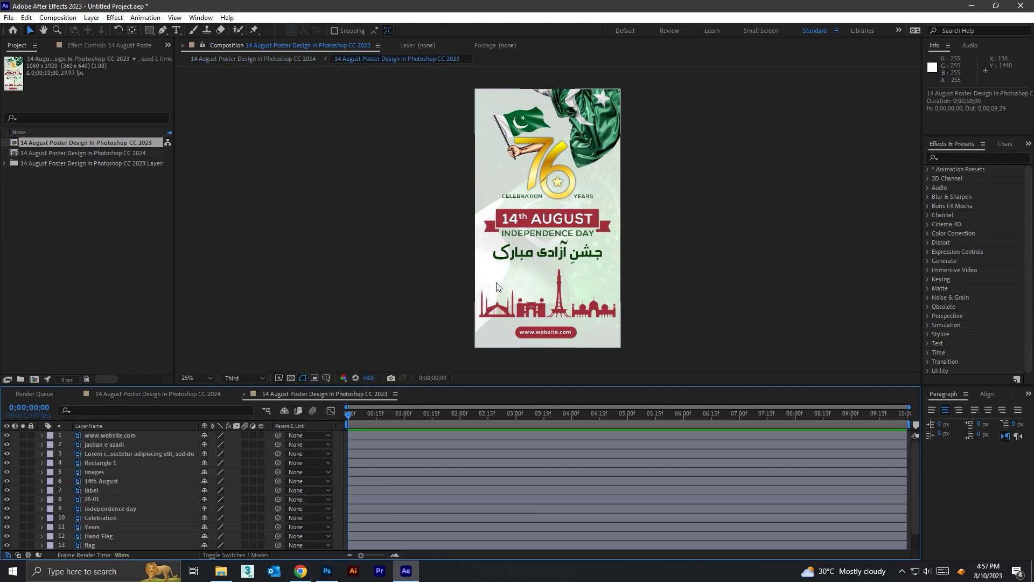
Step: Hide the website, jashan e azadi, Rectangle 1, Lorem ipsum, skyline, 14th August and label layers
key("period")
scroll(587, 137, "down", 2)
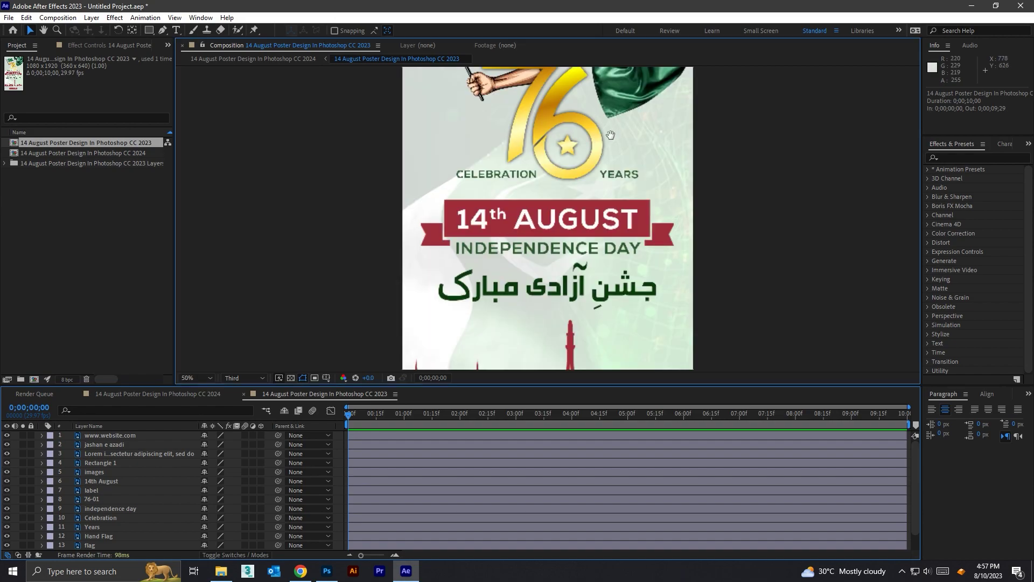
scroll(590, 206, "down", 1)
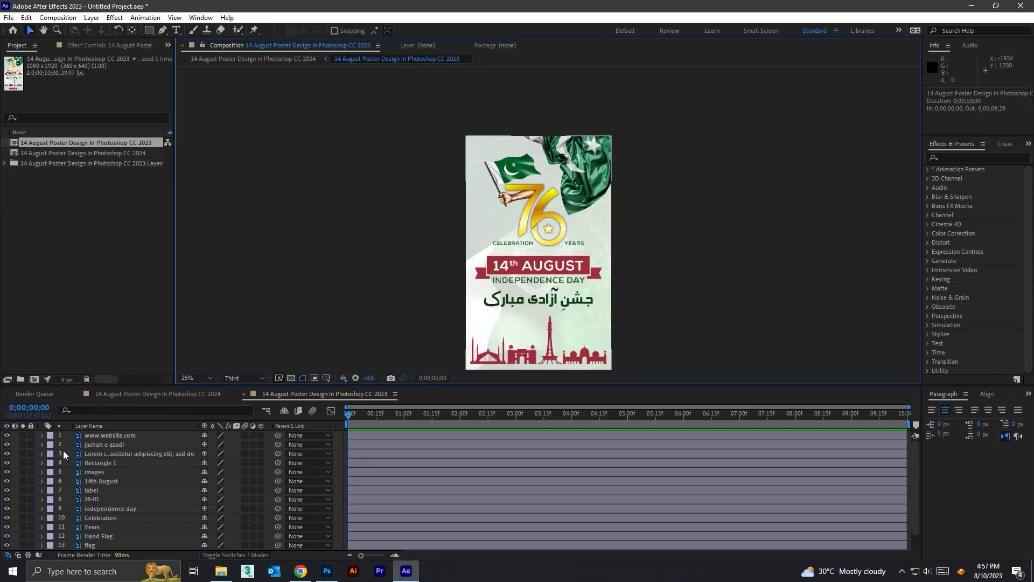
left_click(7, 435)
left_click(7, 443)
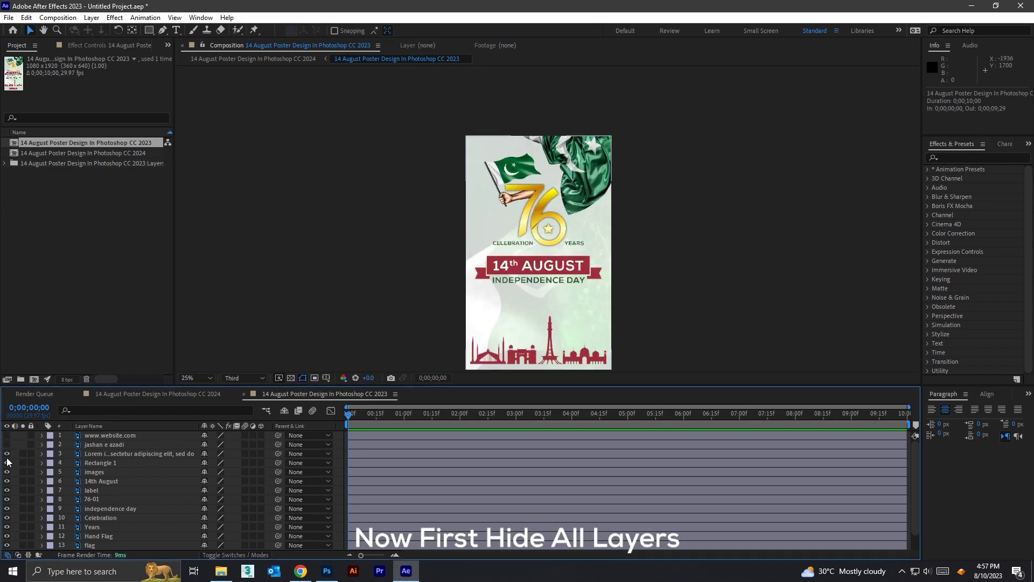
left_click(7, 463)
left_click_drag(504, 327, 507, 280)
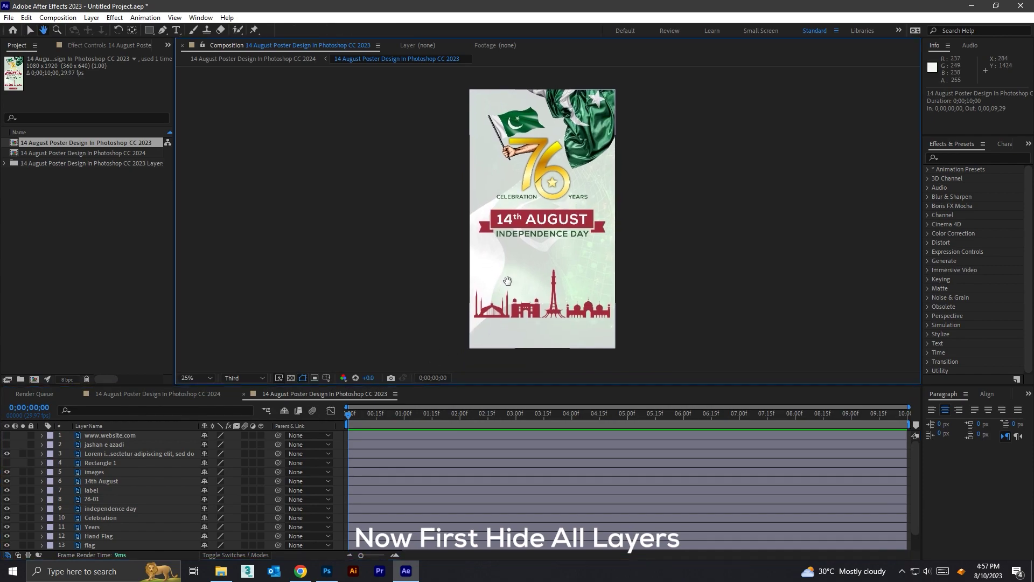
left_click(7, 453)
left_click(7, 472)
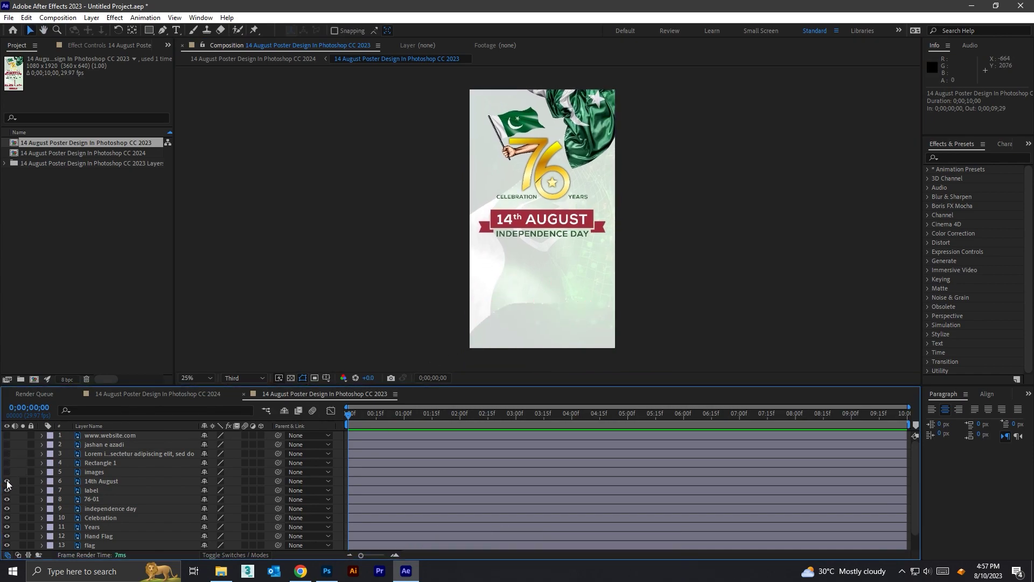
left_click(7, 480)
left_click(7, 489)
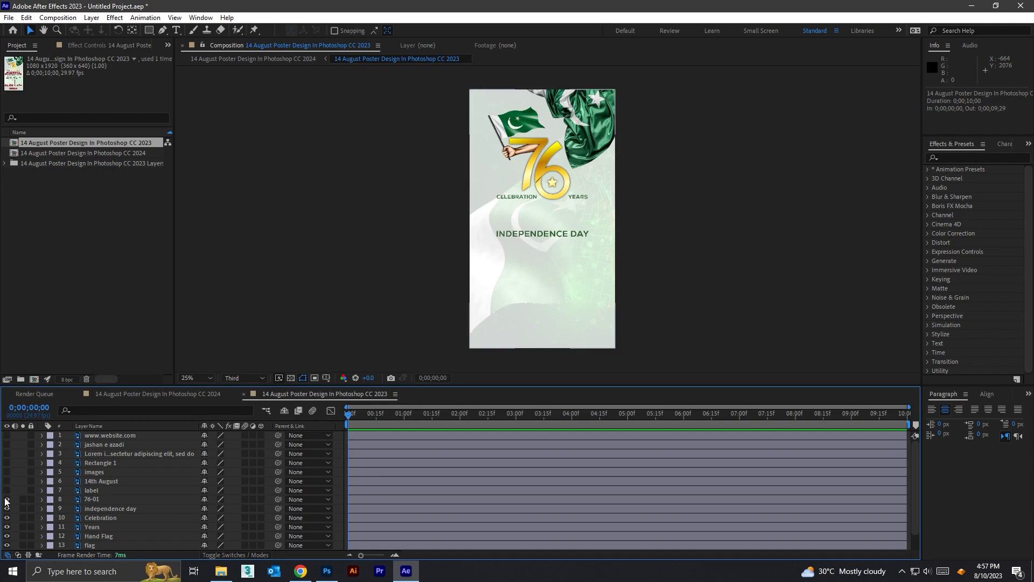
Step: Hide the 76-01, independence day, Celebration, Years, Hand Flag and flag layers, then re-show the flag
left_click(7, 501)
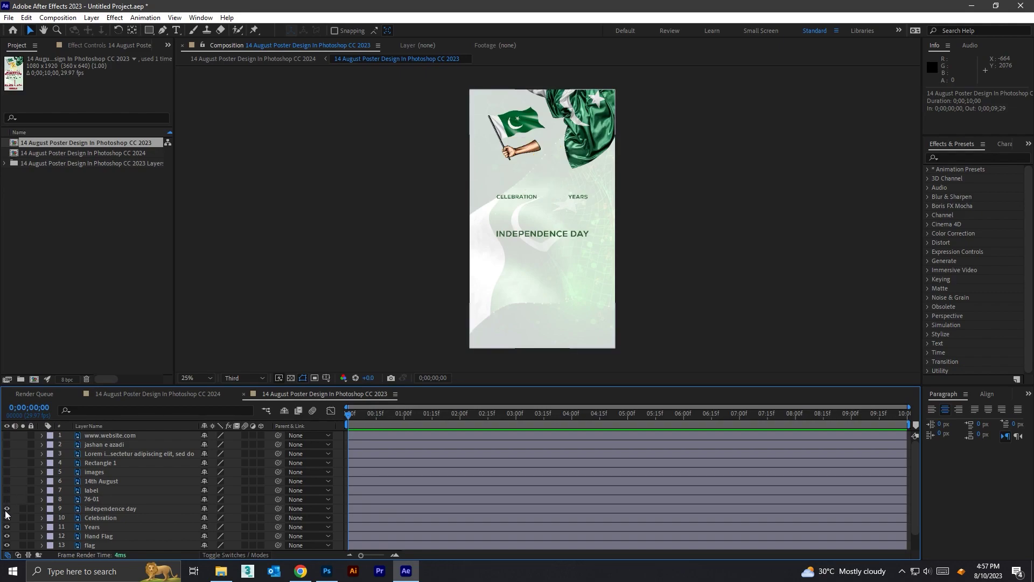
left_click(7, 509)
left_click(7, 518)
left_click(7, 527)
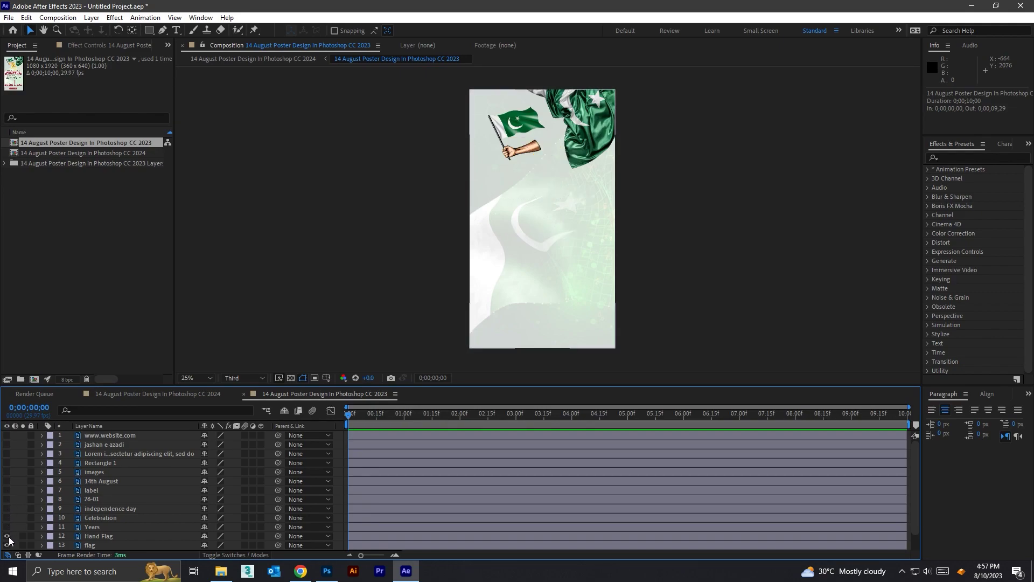
left_click(8, 537)
left_click(7, 545)
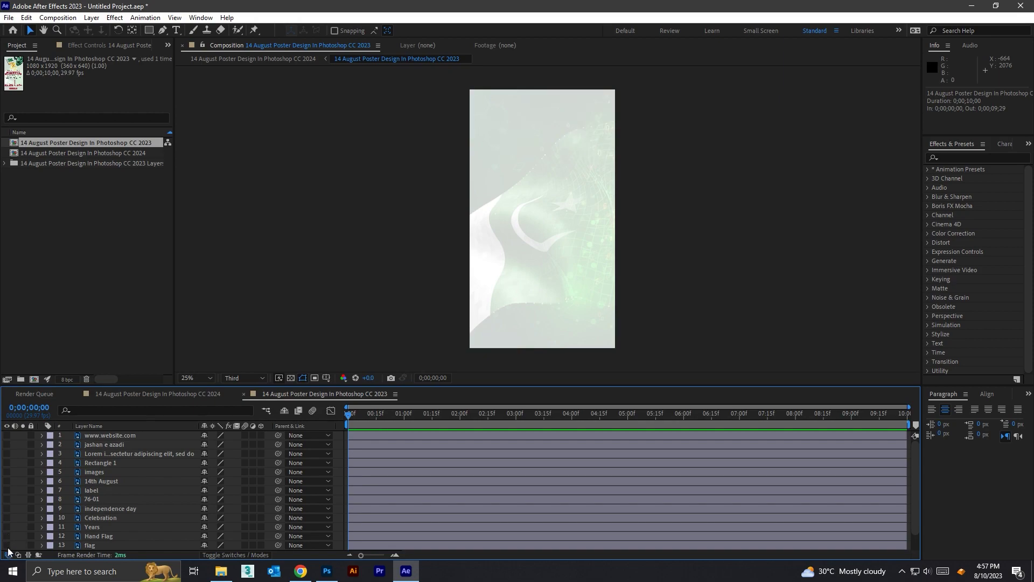
left_click(8, 545)
Step: Keyframe the flag's Position at frame 16 and raise it above the poster at frame 0
scroll(98, 513, "down", 1)
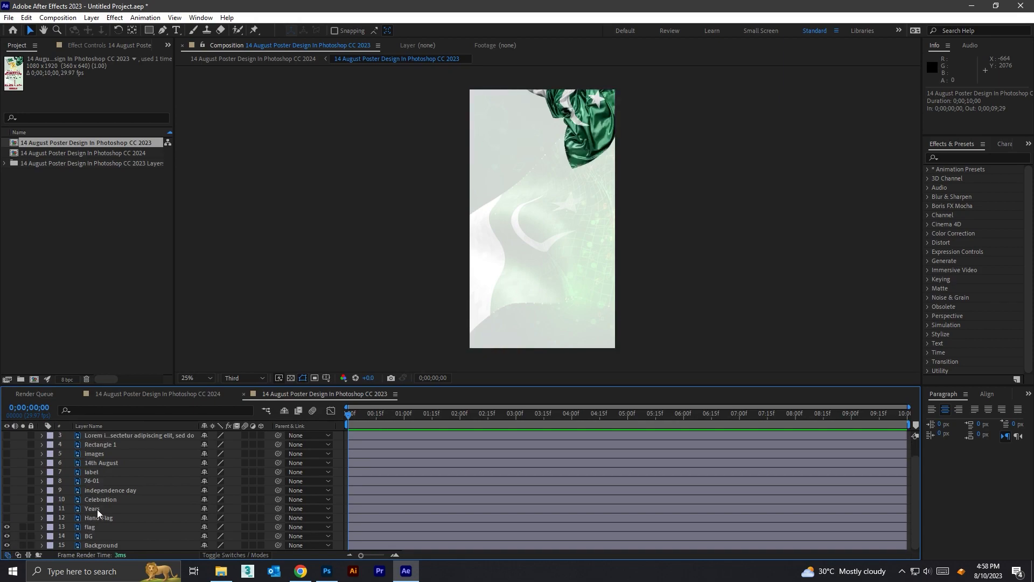
left_click(90, 536)
left_click(92, 529)
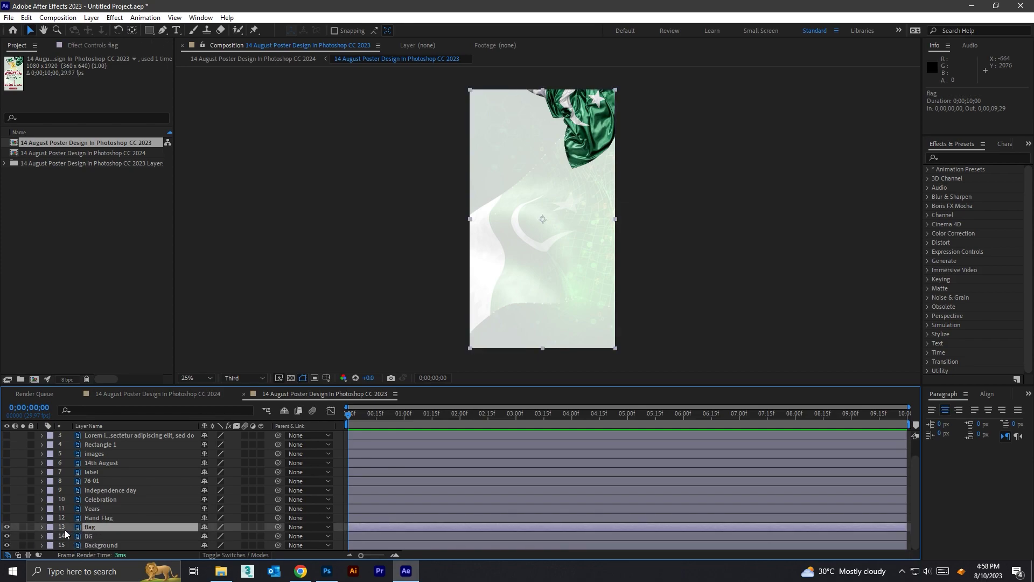
left_click(42, 528)
left_click(52, 537)
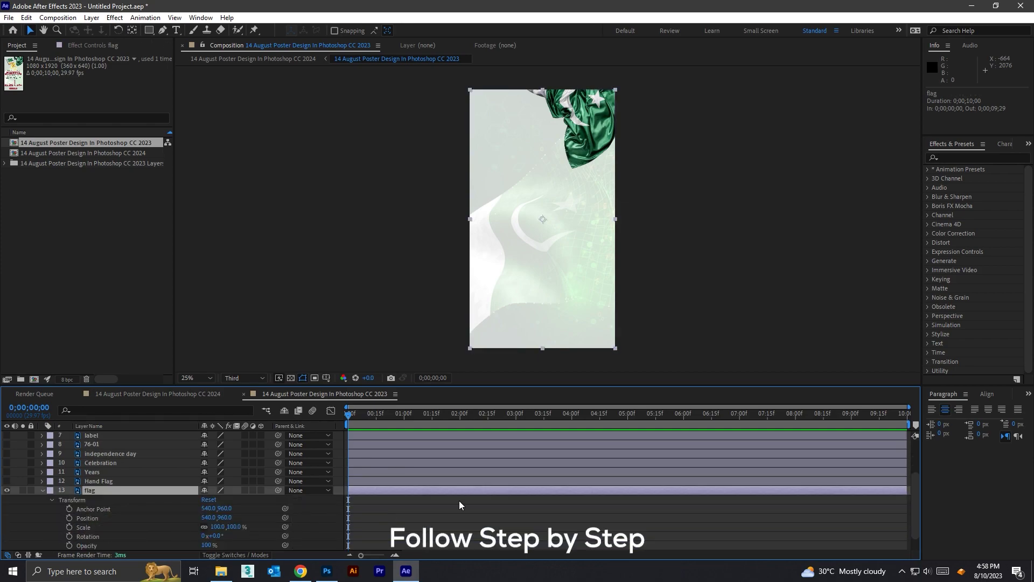
left_click(378, 415)
left_click(69, 518)
left_click_drag(377, 413, 348, 414)
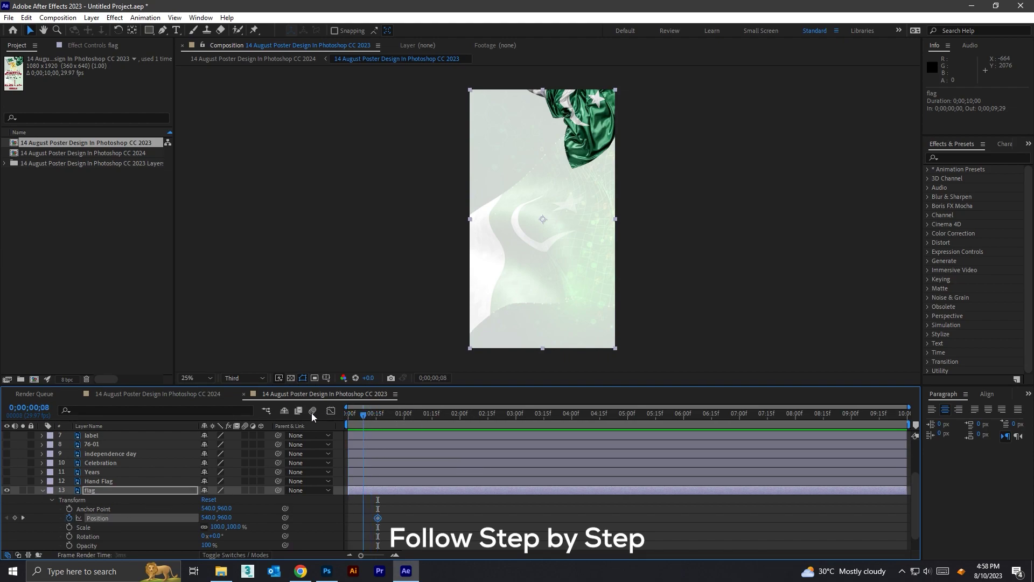
left_click_drag(226, 517, 159, 515)
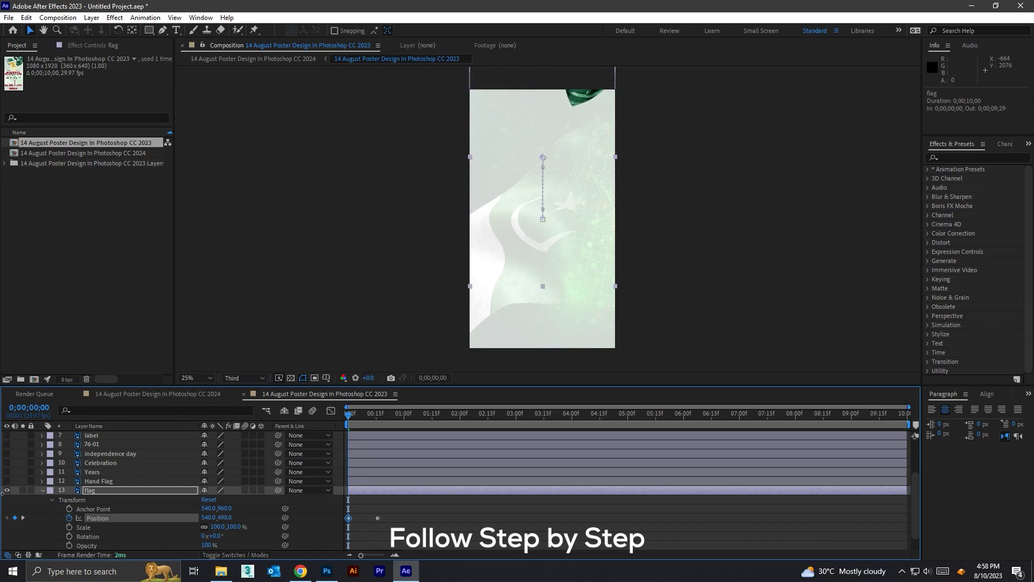
mouse_move(226, 518)
left_mouse_down()
mouse_move(425, 514)
mouse_move(374, 532)
left_mouse_up()
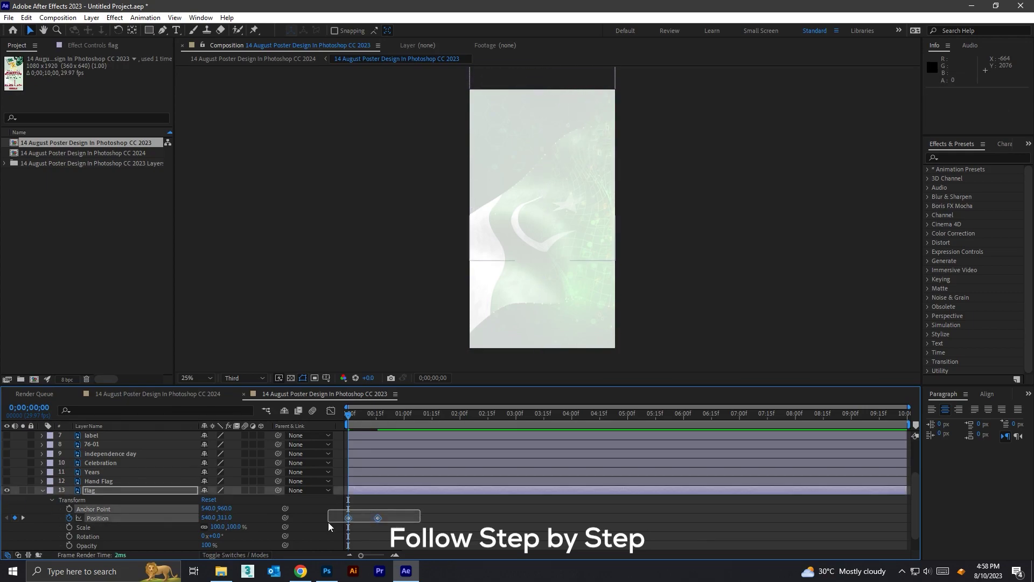
Step: Apply Easy Ease to the flag's Position keyframes, preview, and re-show the Hand Flag and Years layers
right_click(378, 518)
mouse_move(483, 507)
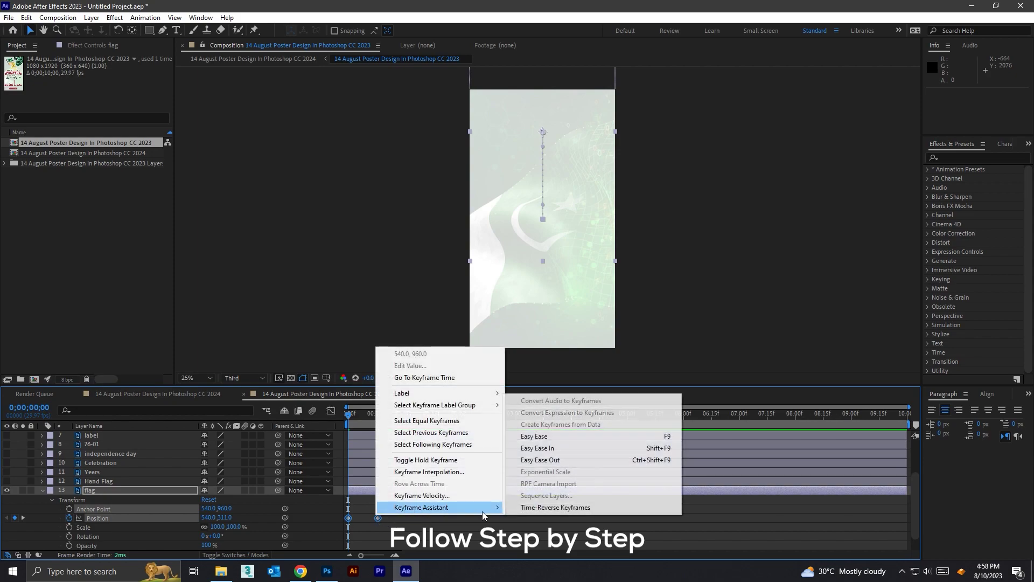
left_click(543, 440)
key("space")
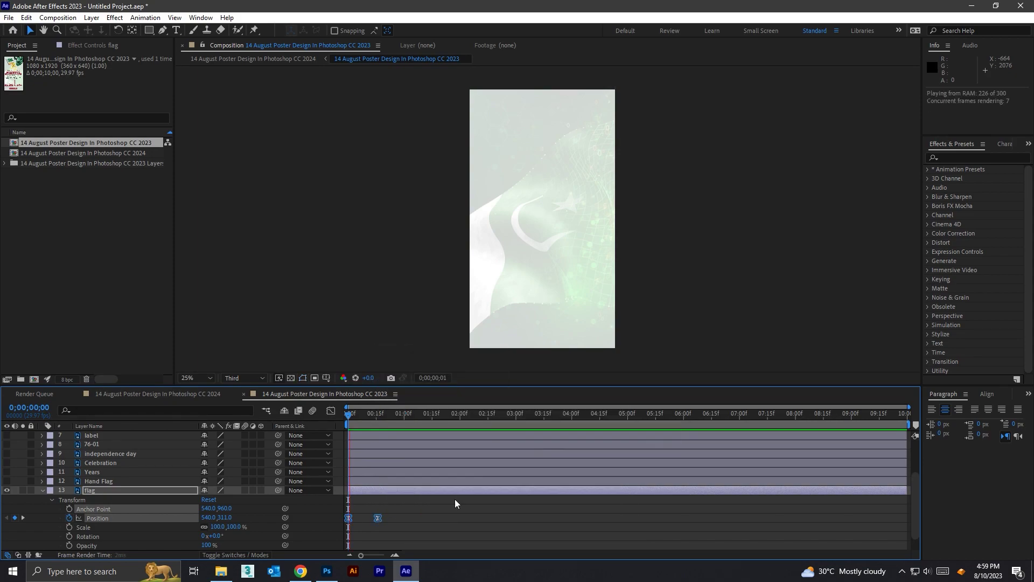
key("space")
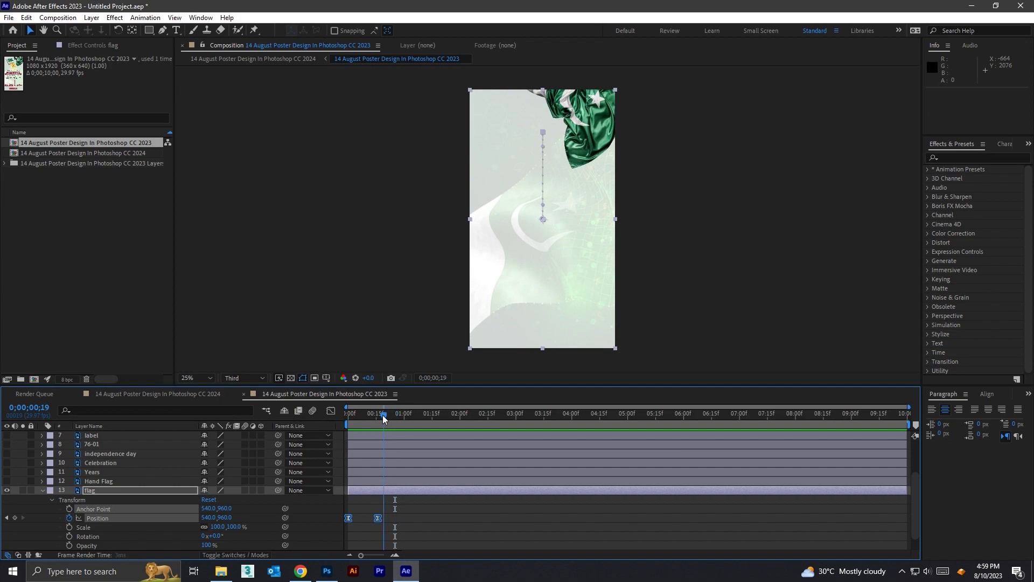
left_click(7, 481)
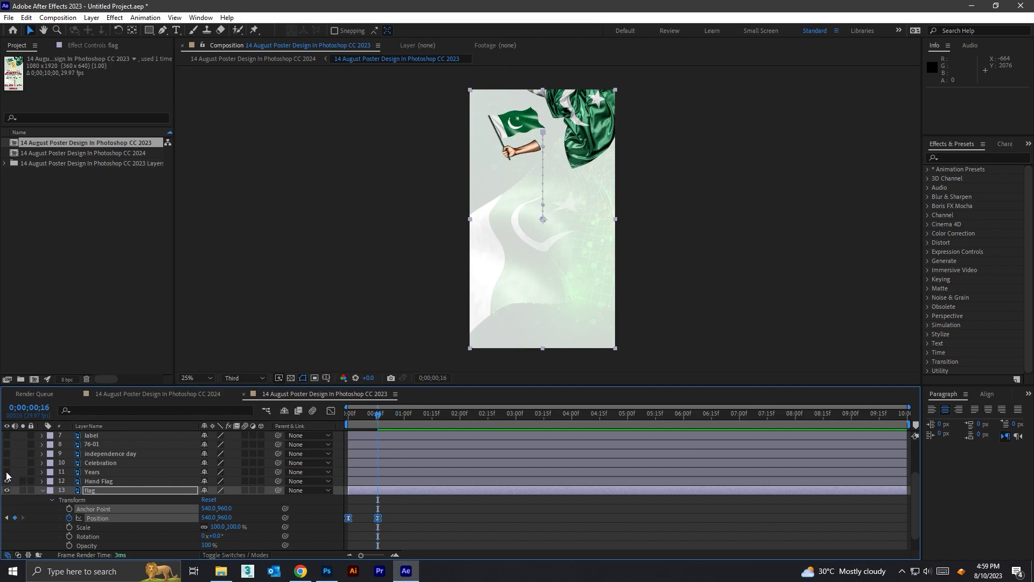
left_click(6, 472)
Step: Show the 76-01 logo and record its resting Position keyframe at 0;00;01;16
left_click(7, 475)
left_click(61, 447)
left_click(7, 445)
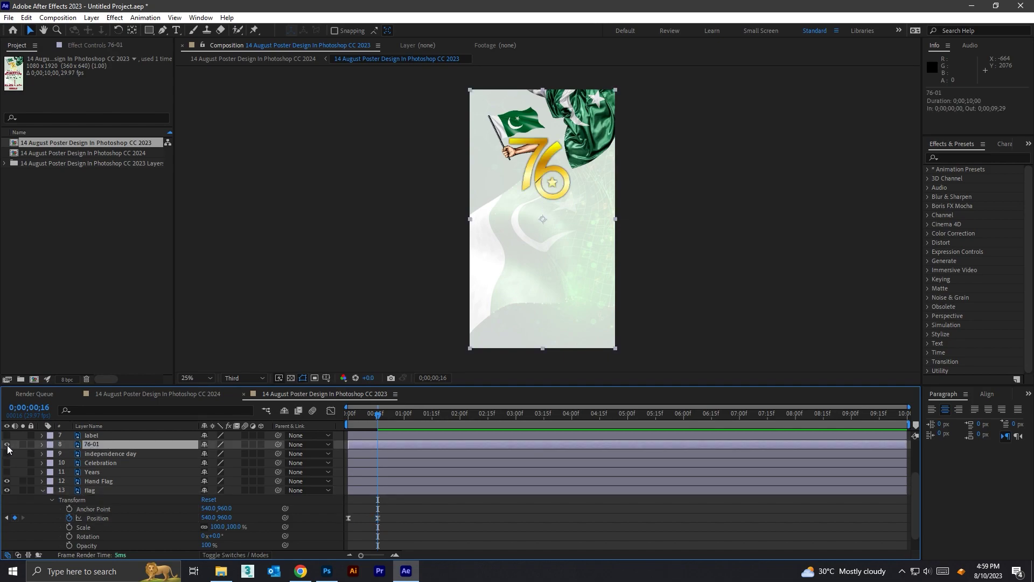
scroll(556, 164, "up", 2)
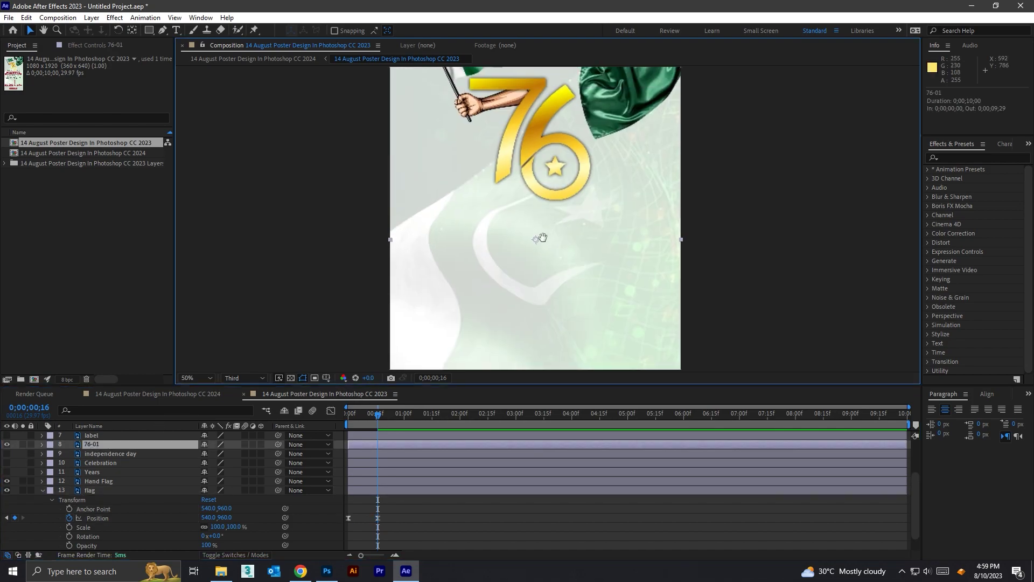
left_click_drag(399, 416, 433, 417)
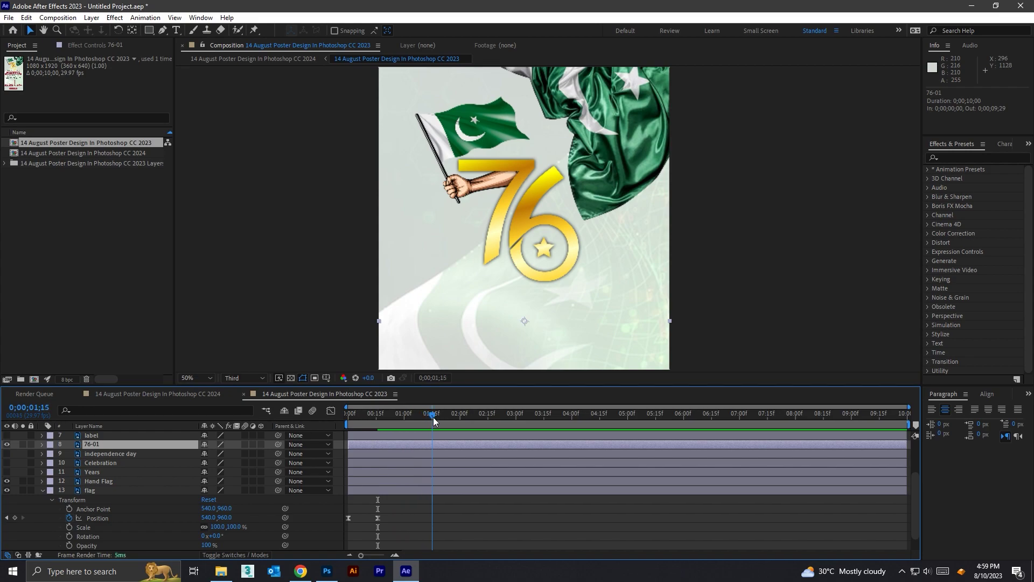
left_click(42, 444)
left_click(52, 454)
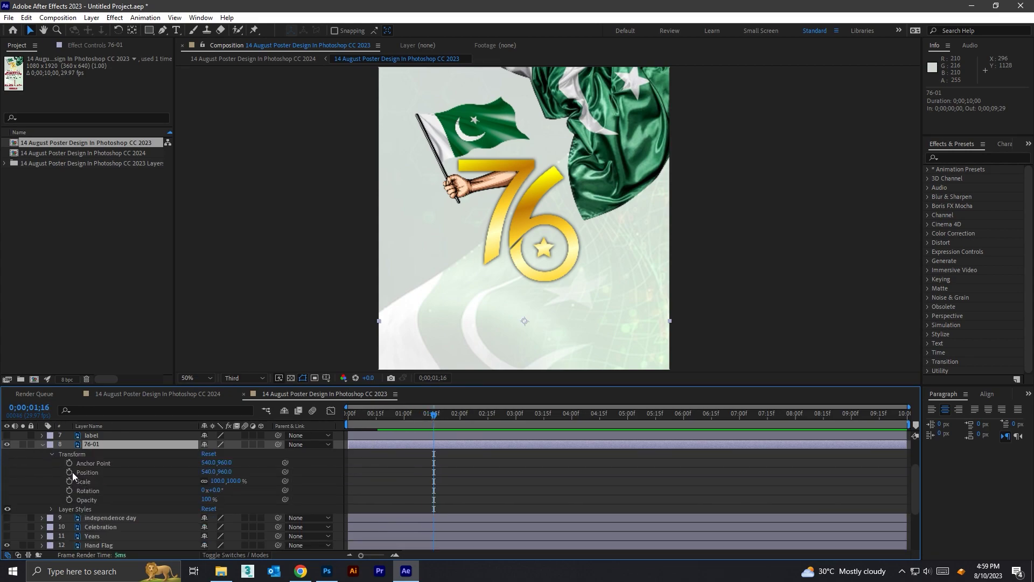
left_click(70, 472)
Step: At frame 10, move the 76-01 logo off the canvas to the left
left_click(367, 414)
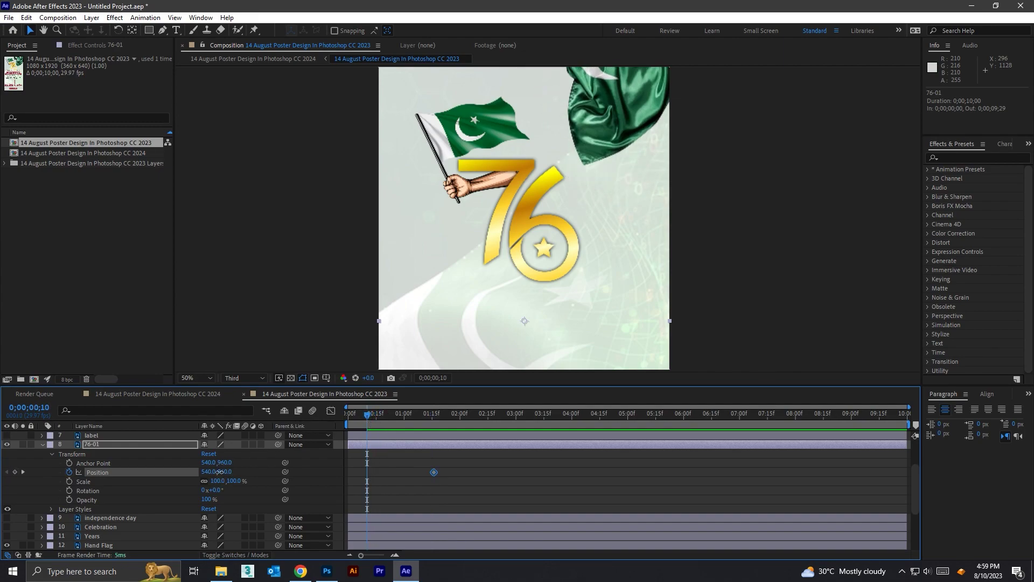
mouse_move(222, 481)
left_mouse_down()
mouse_move(248, 480)
mouse_move(114, 480)
left_mouse_up()
key("ctrl+z")
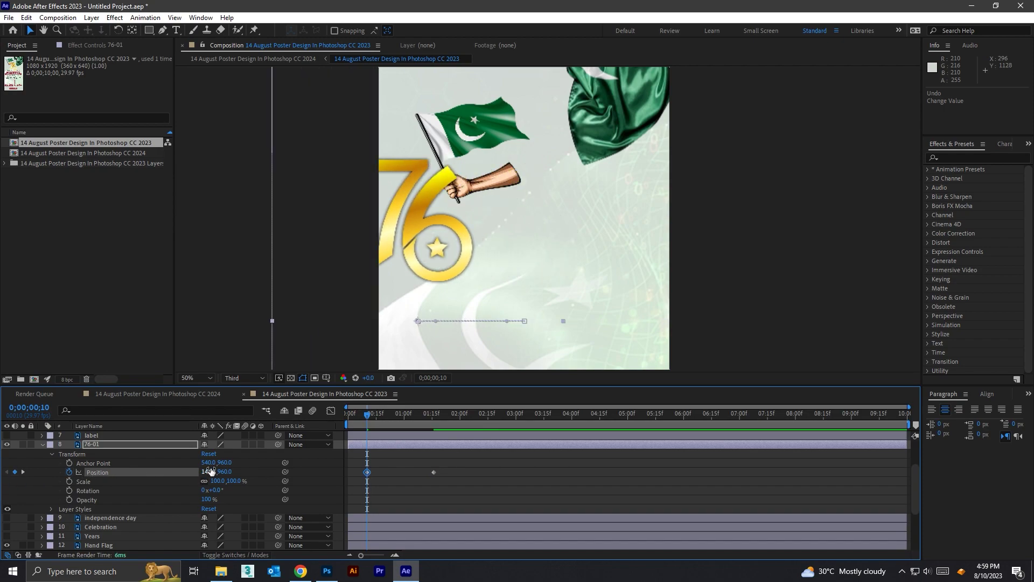
left_click_drag(202, 471, 124, 474)
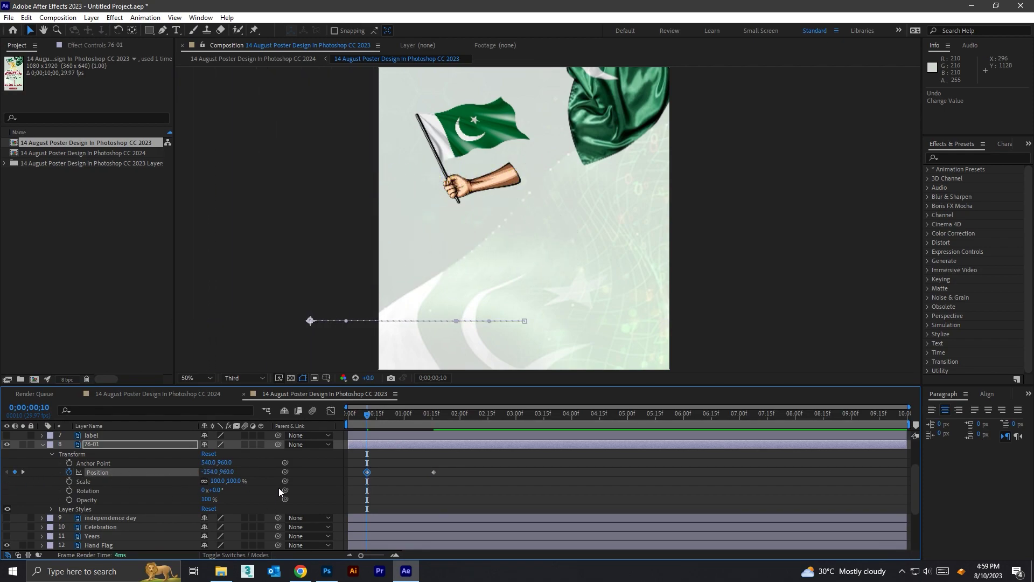
Step: Easy Ease both 76-01 Position keyframes and steepen the speed curve in the Graph Editor
left_click_drag(354, 464, 499, 485)
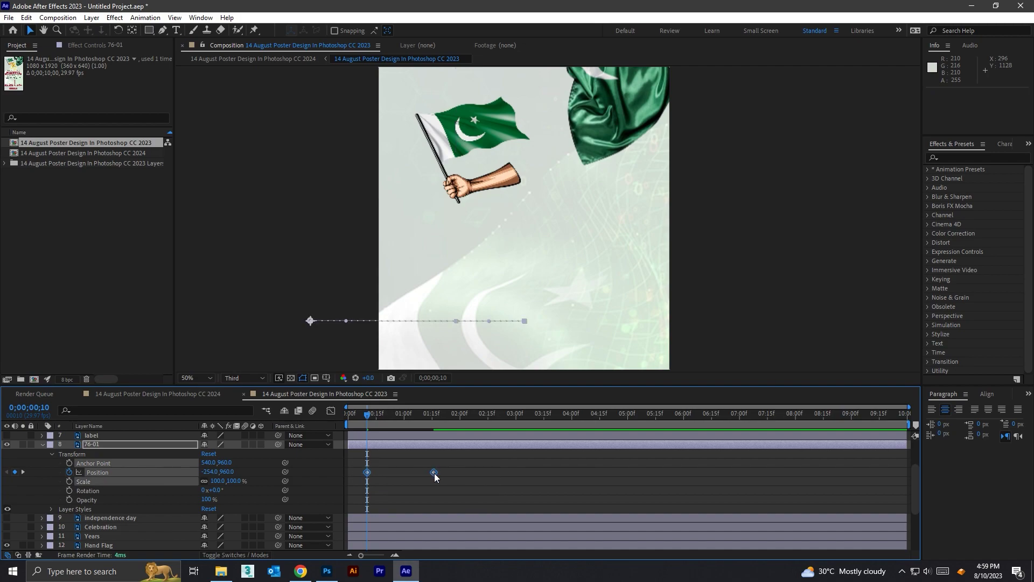
right_click(434, 473)
mouse_move(437, 467)
left_click(644, 500)
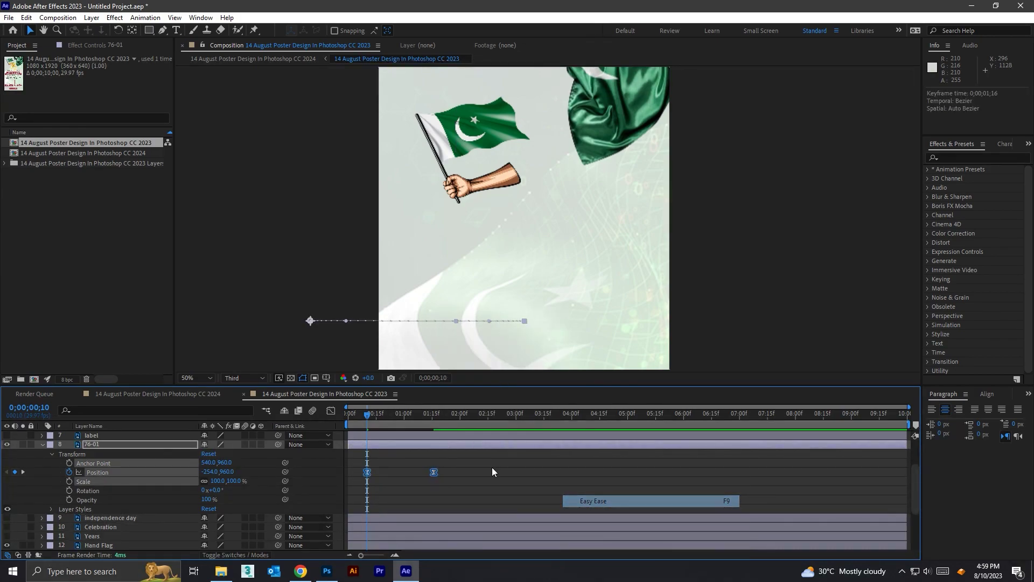
left_click(330, 411)
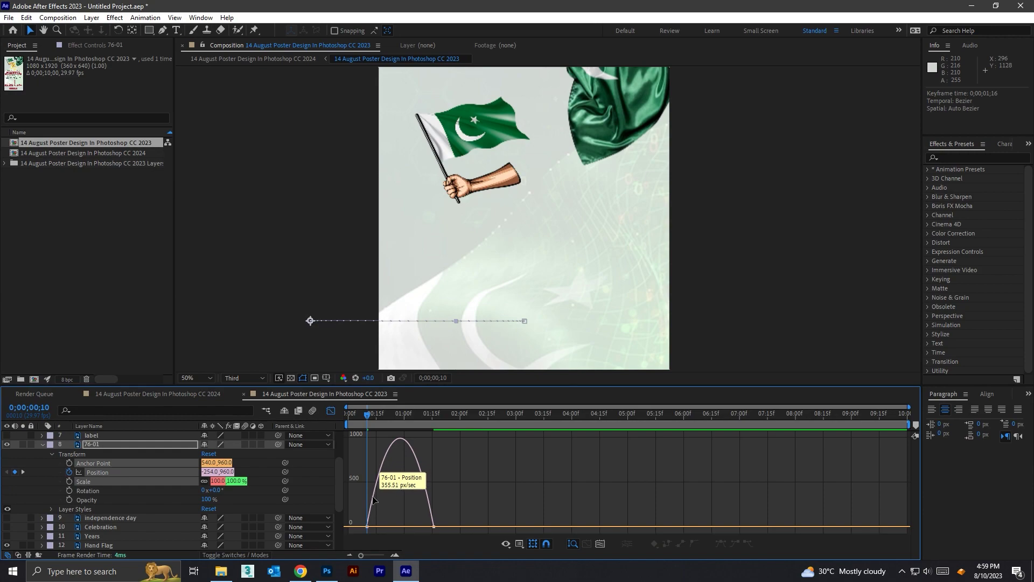
left_click(366, 527)
left_click_drag(388, 526, 425, 533)
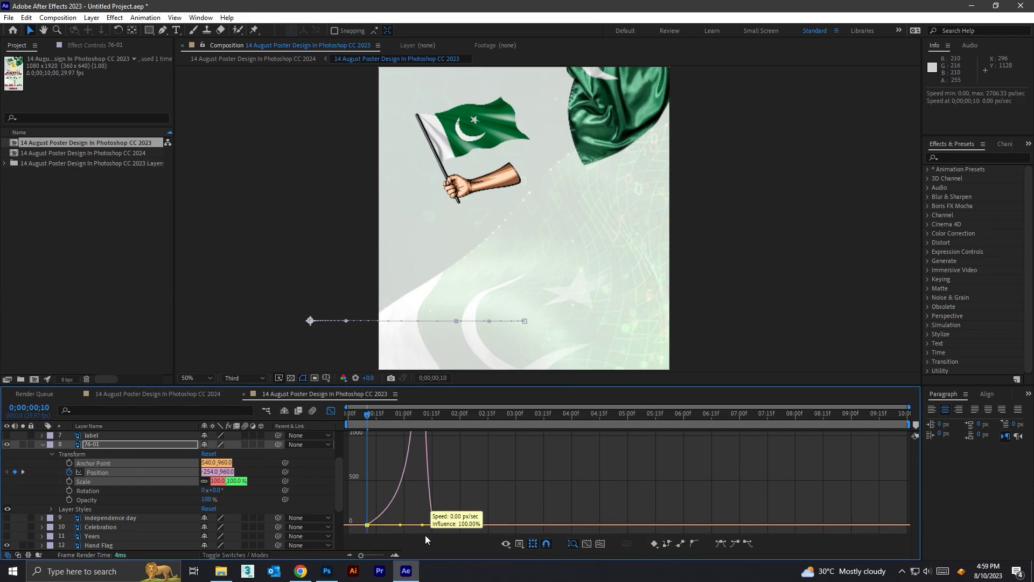
left_click(332, 408)
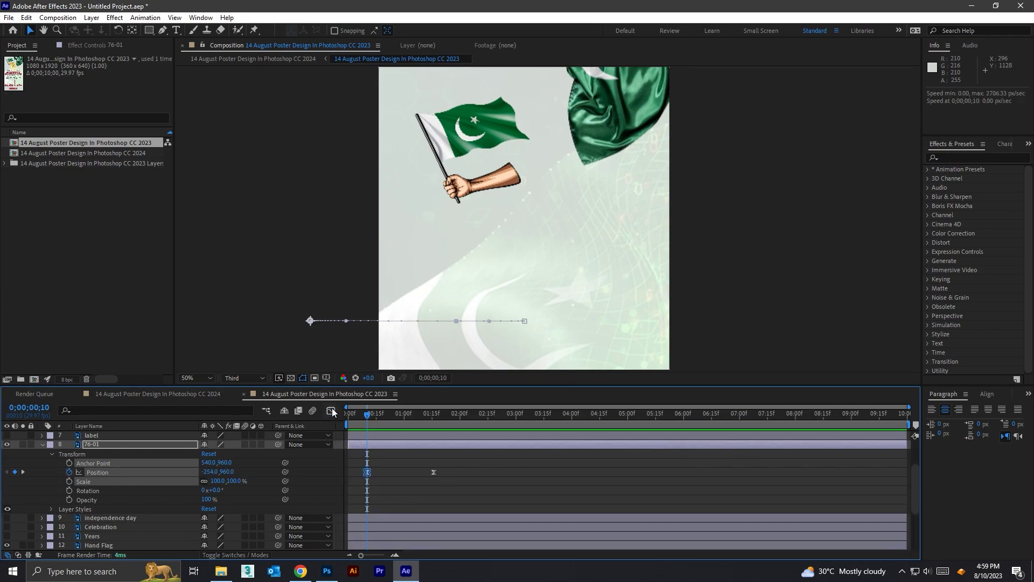
Step: Move the final 76-01 Position keyframe to 0;00;01;04 and preview the slide-in
left_click_drag(366, 419, 341, 422)
key("space")
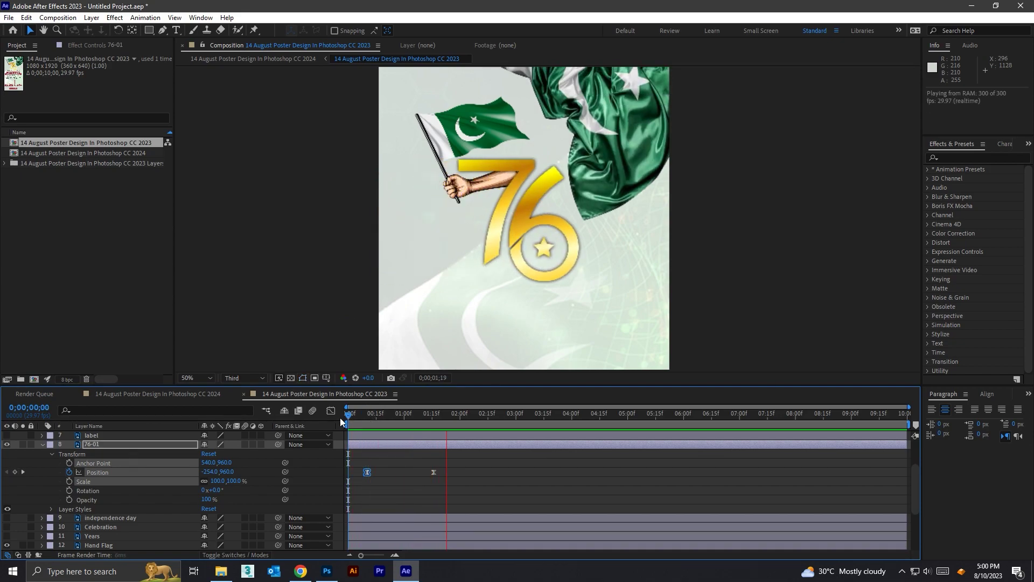
left_click_drag(382, 419, 410, 419)
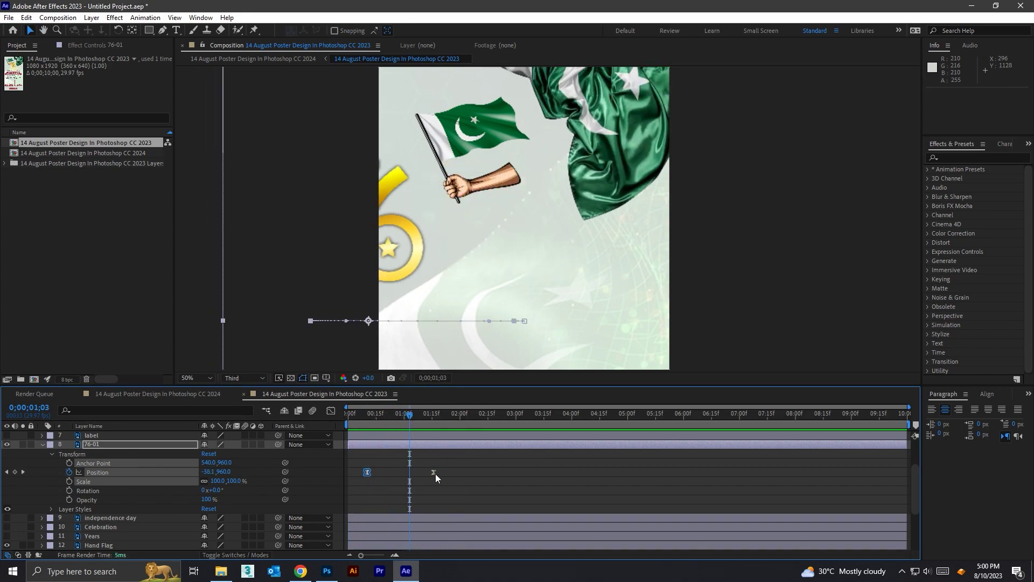
left_click_drag(434, 472, 412, 473)
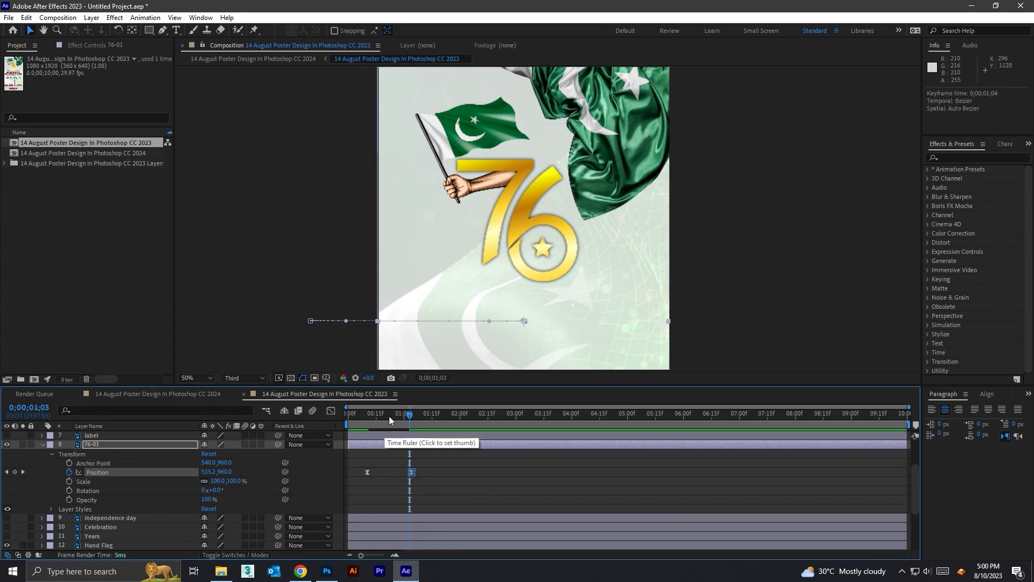
left_click_drag(389, 416, 362, 419)
key("space")
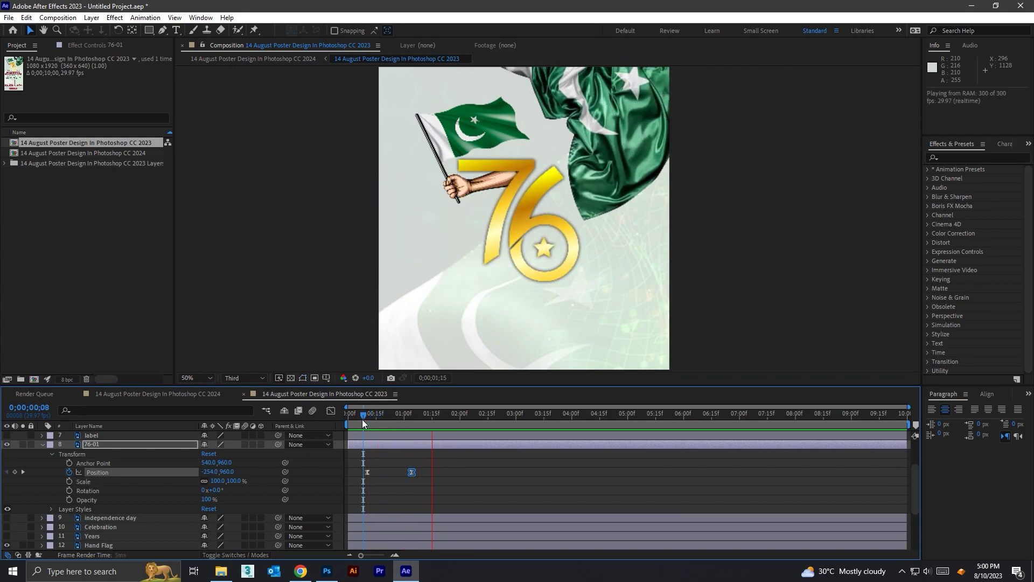
left_click_drag(418, 416, 434, 415)
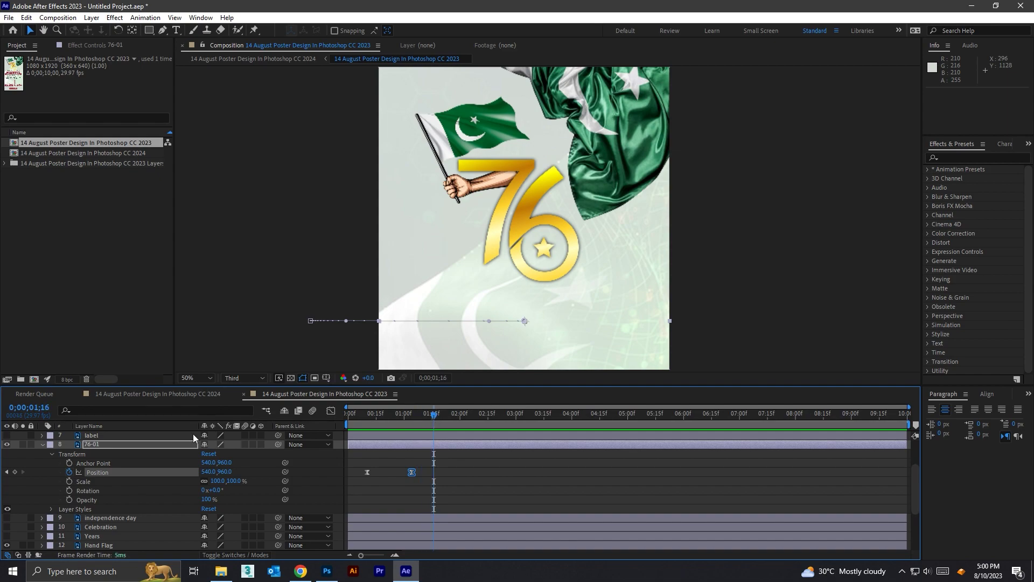
left_click(43, 444)
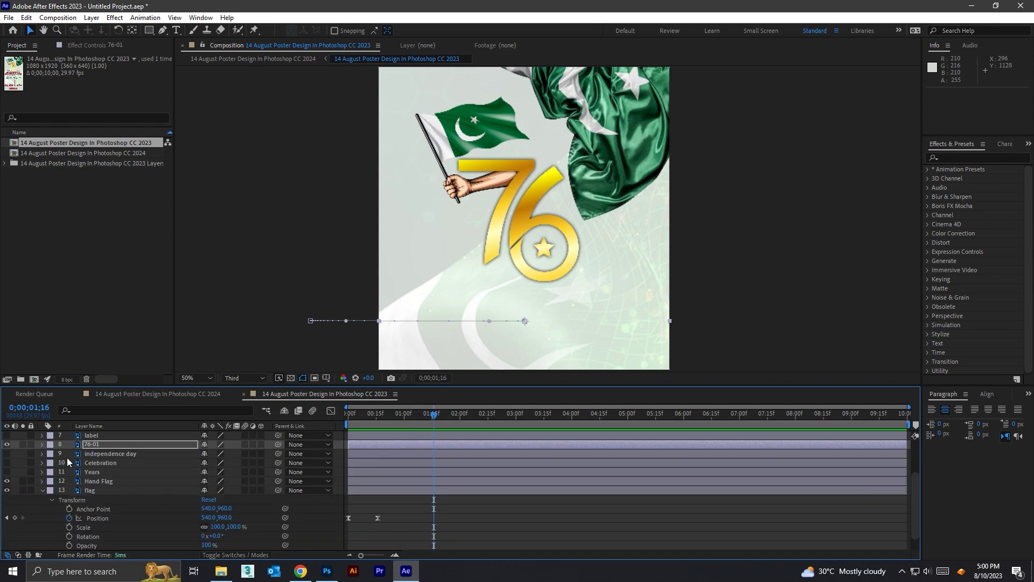
Step: Add Hand Flag Position and Opacity keyframes, starting the flag shifted right to X 569
left_click(92, 481)
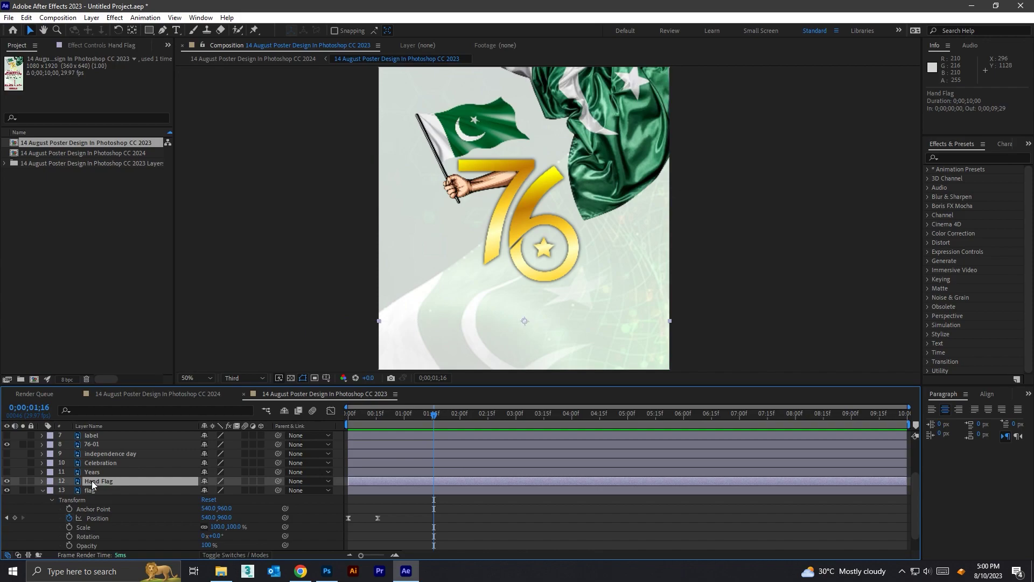
left_click(42, 481)
left_click(52, 491)
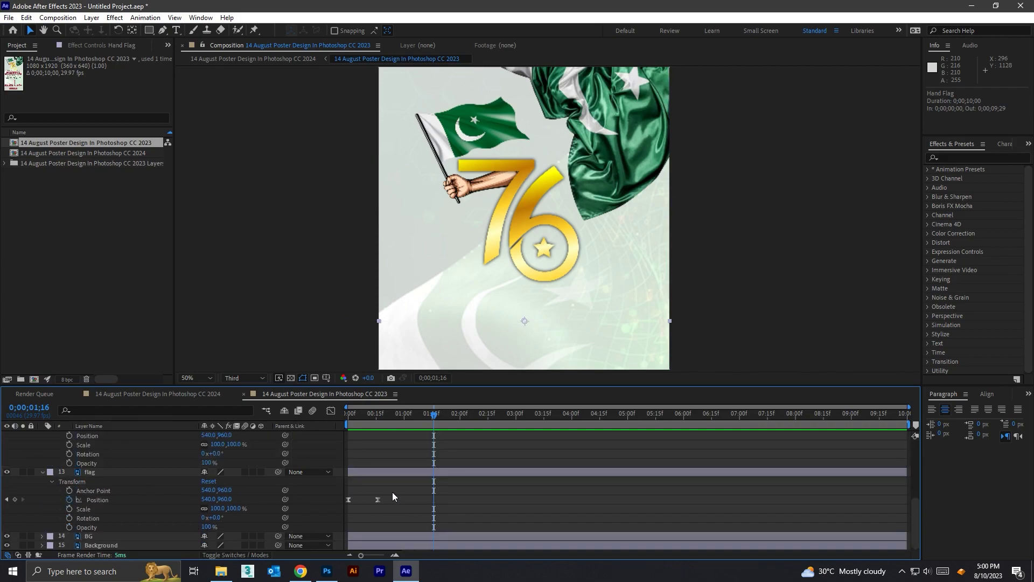
scroll(393, 493, "down", 3)
left_click_drag(432, 416, 408, 415)
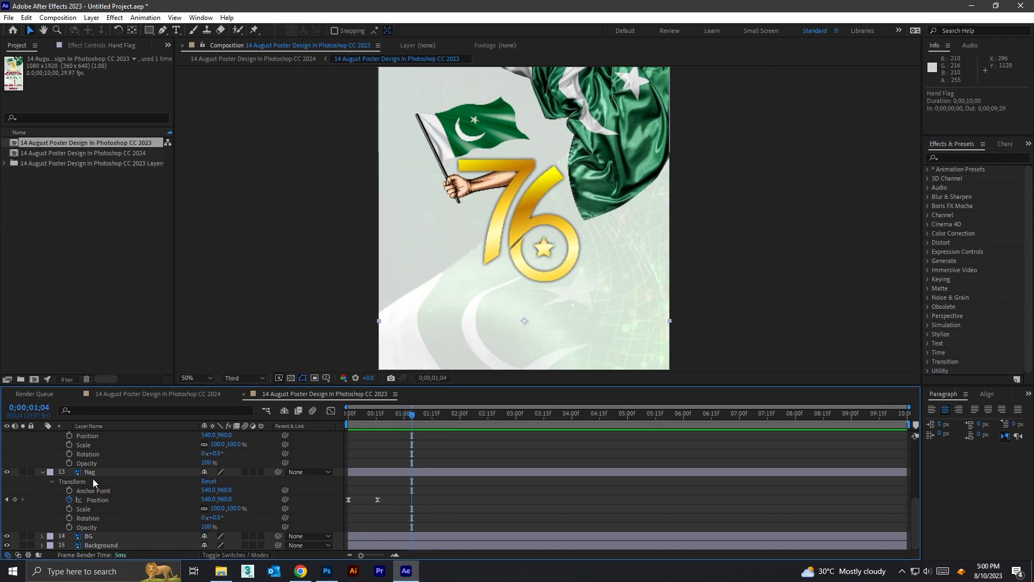
scroll(92, 458, "up", 3)
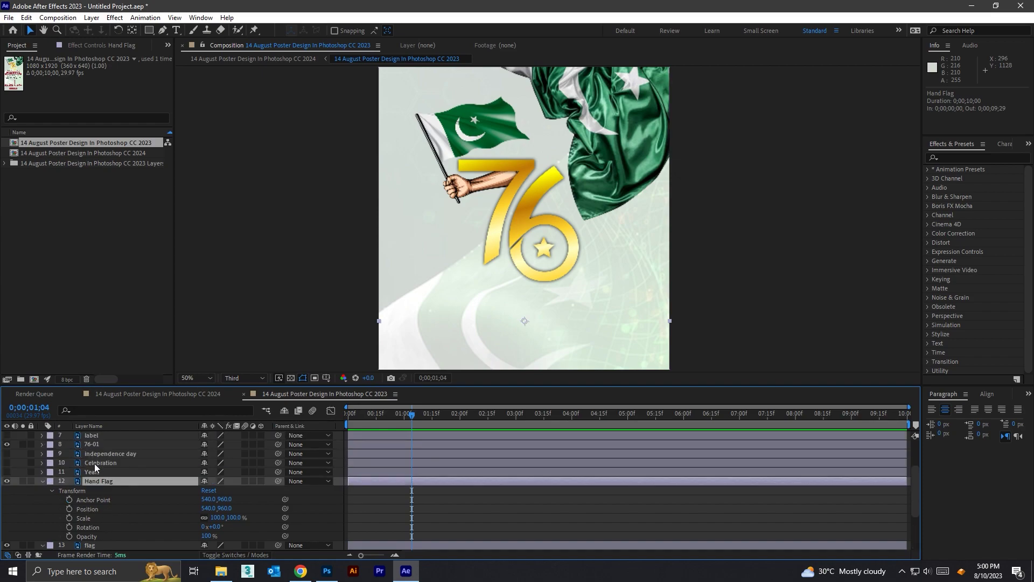
left_click(68, 508)
left_click(69, 536)
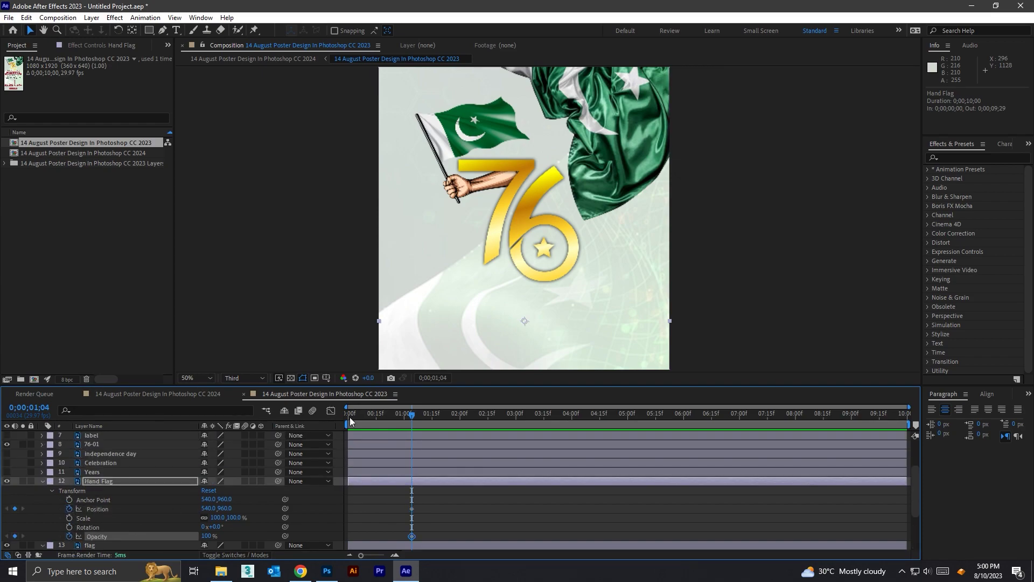
left_click_drag(411, 415, 408, 421)
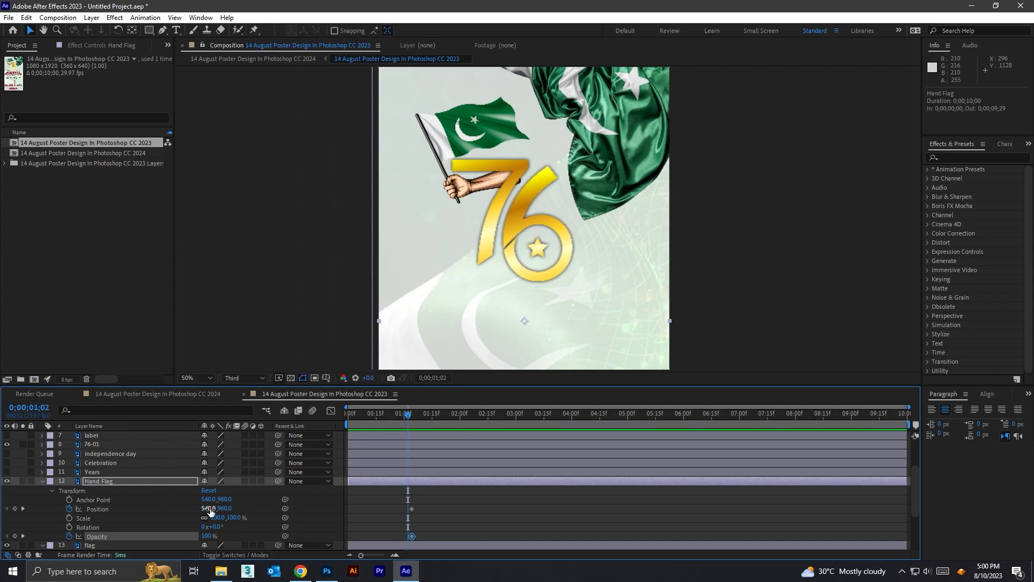
mouse_move(213, 508)
left_mouse_down()
mouse_move(225, 508)
mouse_move(146, 532)
left_mouse_up()
key("space")
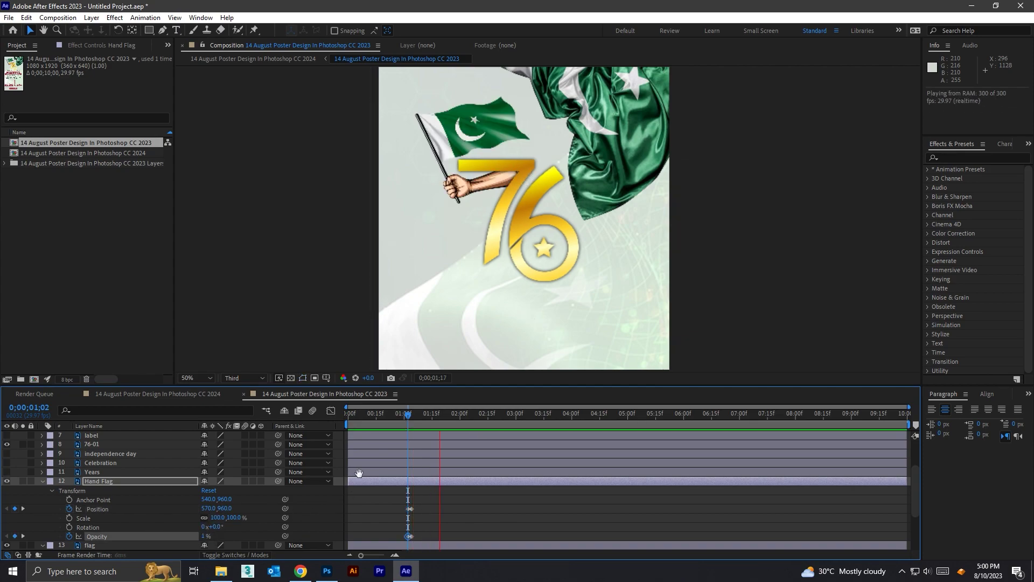
key("space")
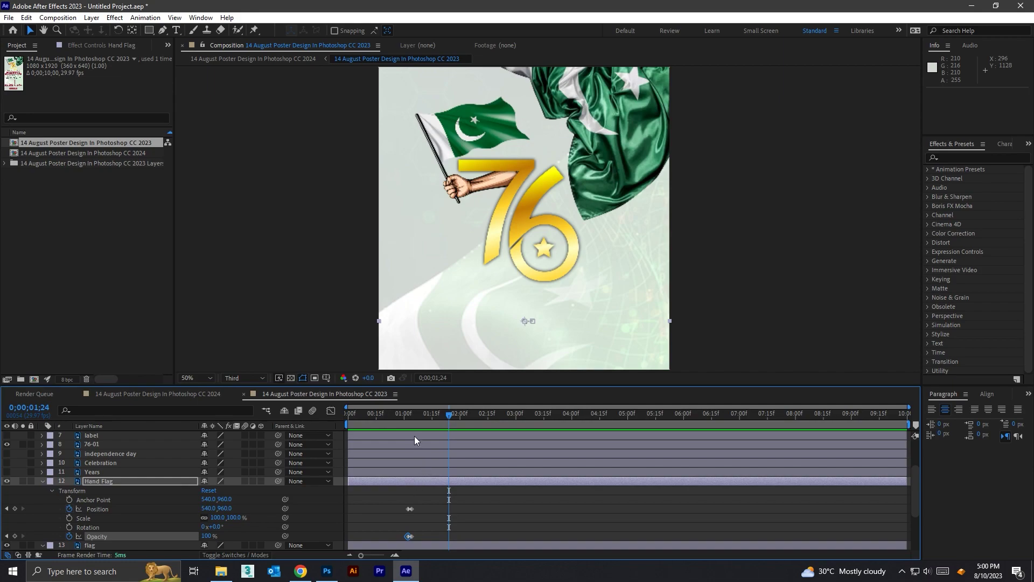
Step: Move the Hand Flag's starting keyframes to 0;00;01;01
left_click(398, 416)
key("equal")
key("equal")
key("equal")
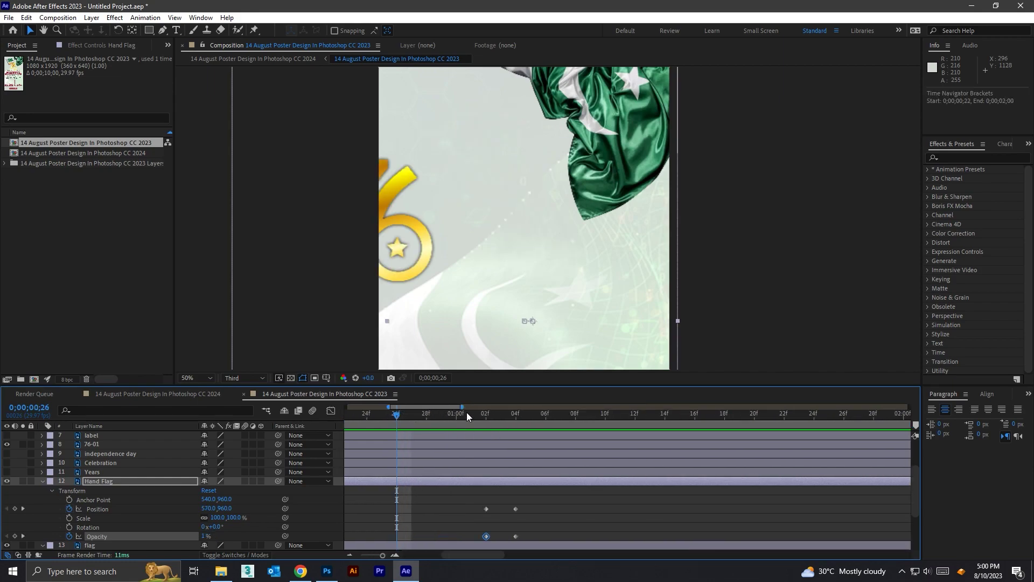
left_click(467, 414)
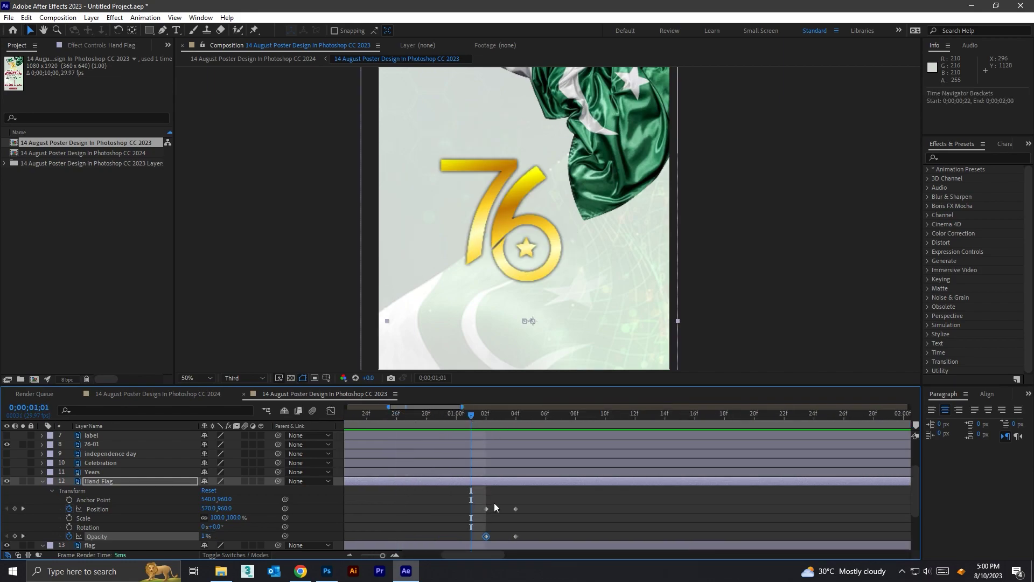
mouse_move(494, 502)
left_mouse_down()
mouse_move(483, 543)
mouse_move(472, 536)
left_mouse_up()
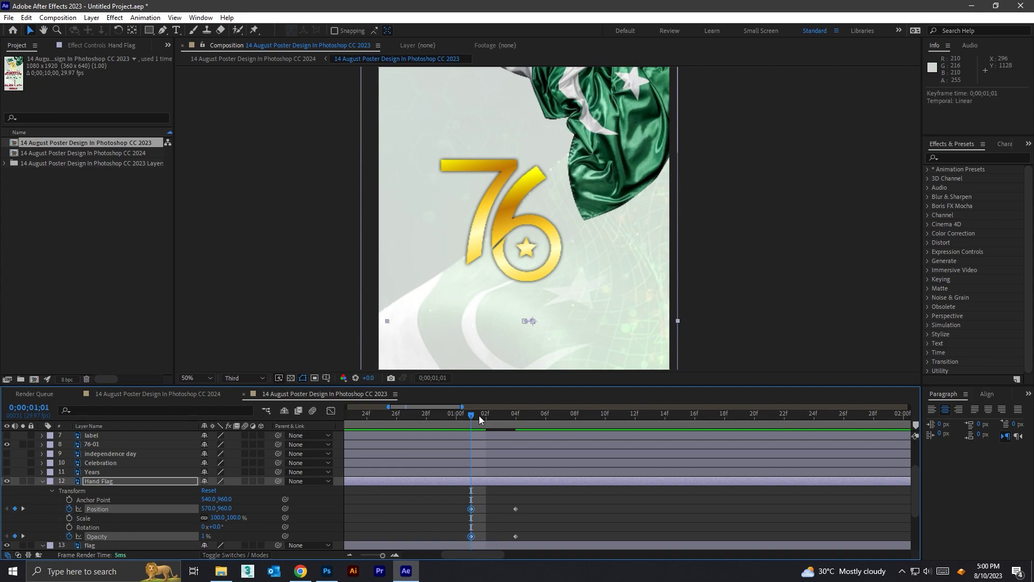
Step: Move the Hand Flag's ending keyframes to 0;00;01;10 and preview the fade-in
left_click_drag(480, 416, 606, 416)
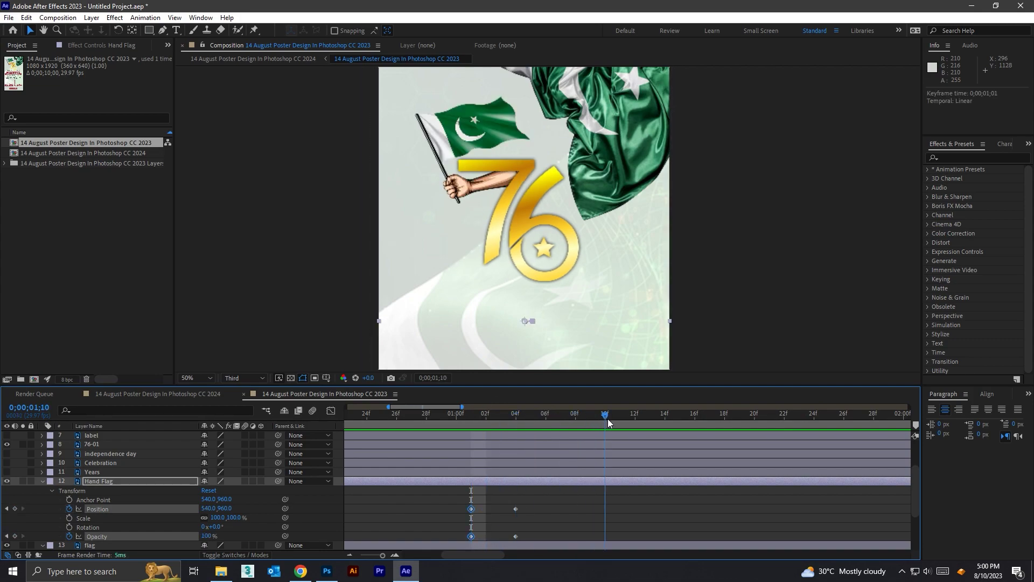
left_click_drag(501, 508, 529, 537)
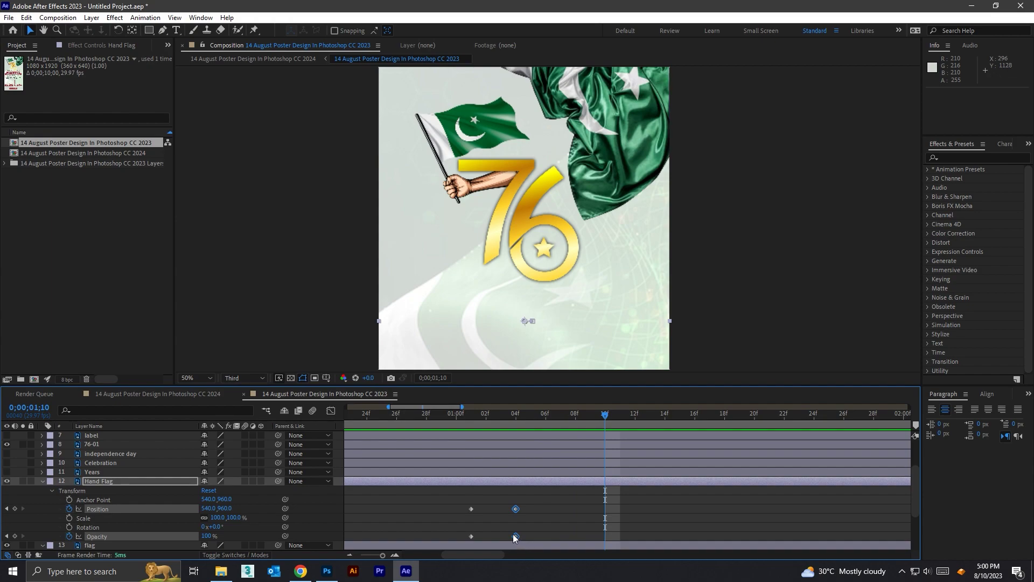
left_click(496, 502)
mouse_move(496, 504)
left_mouse_down()
mouse_move(529, 541)
mouse_move(618, 537)
mouse_move(604, 538)
left_mouse_up()
key("comma")
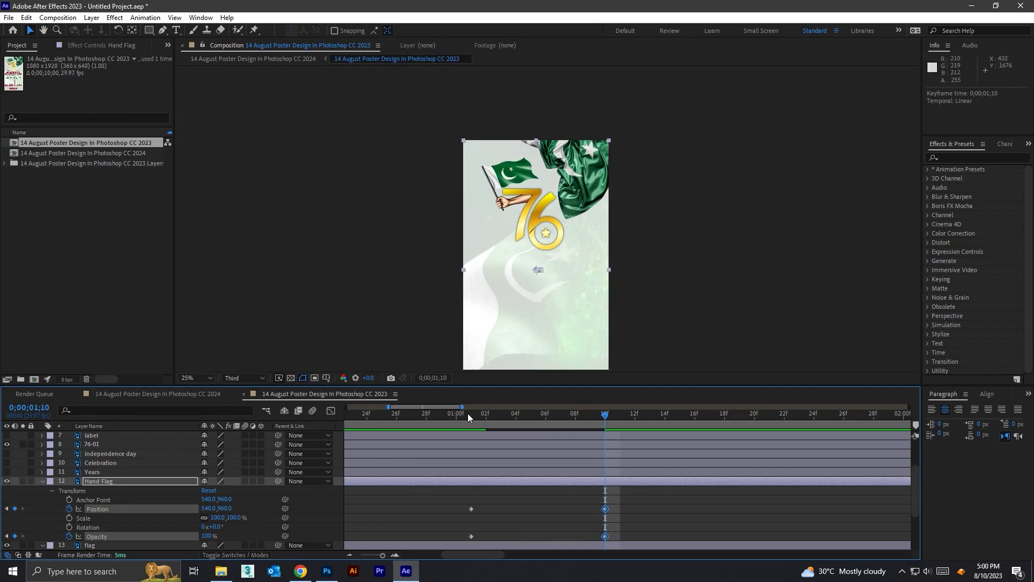
left_click(471, 413)
scroll(540, 242, "down", 3)
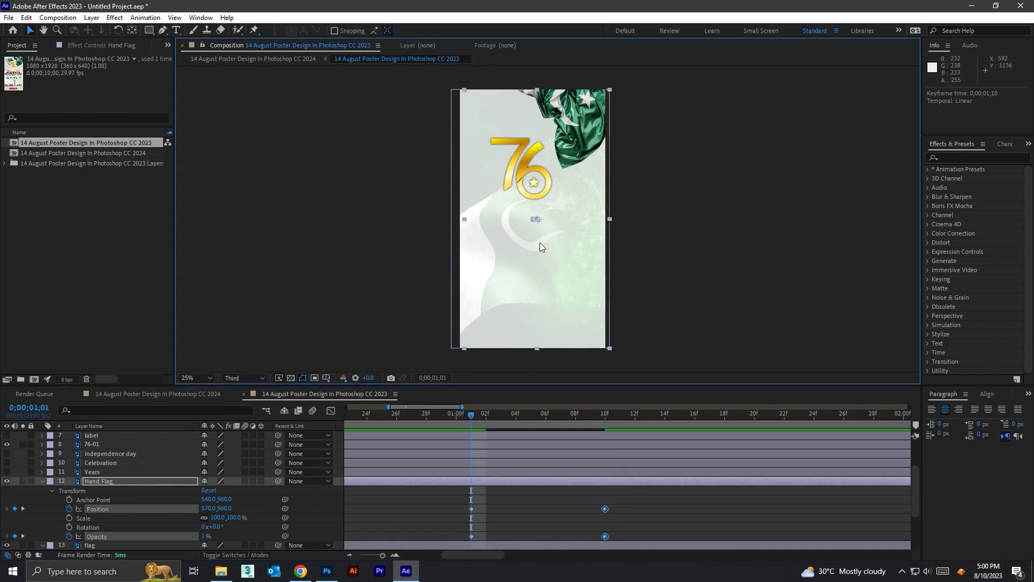
key("space")
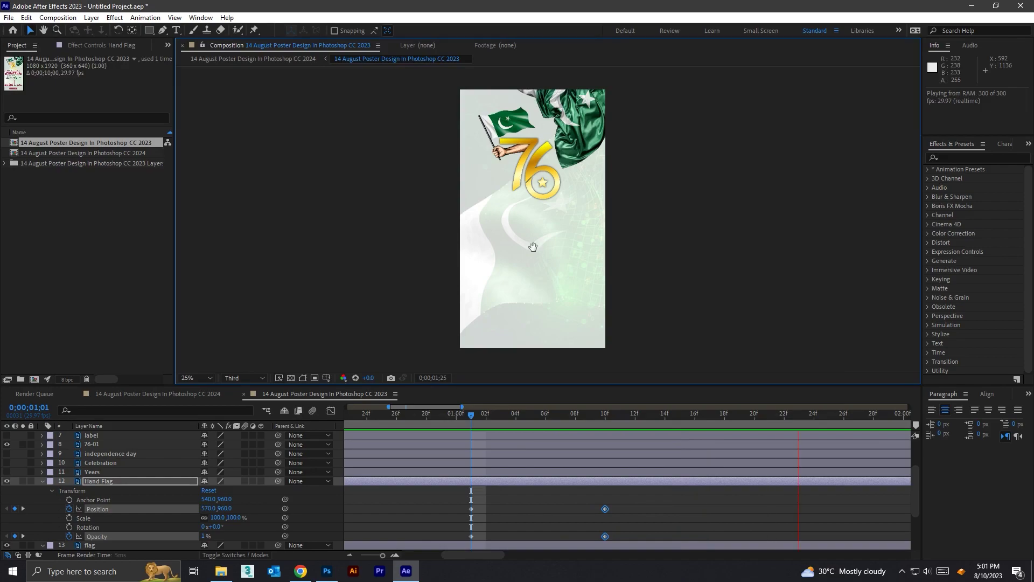
key("space")
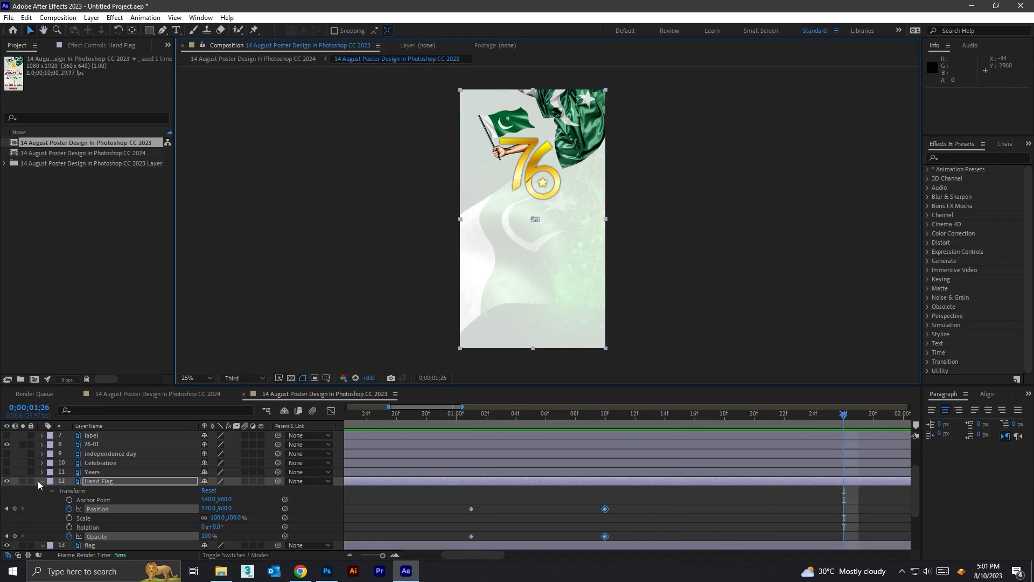
left_click(41, 482)
scroll(10, 503, "up", 2)
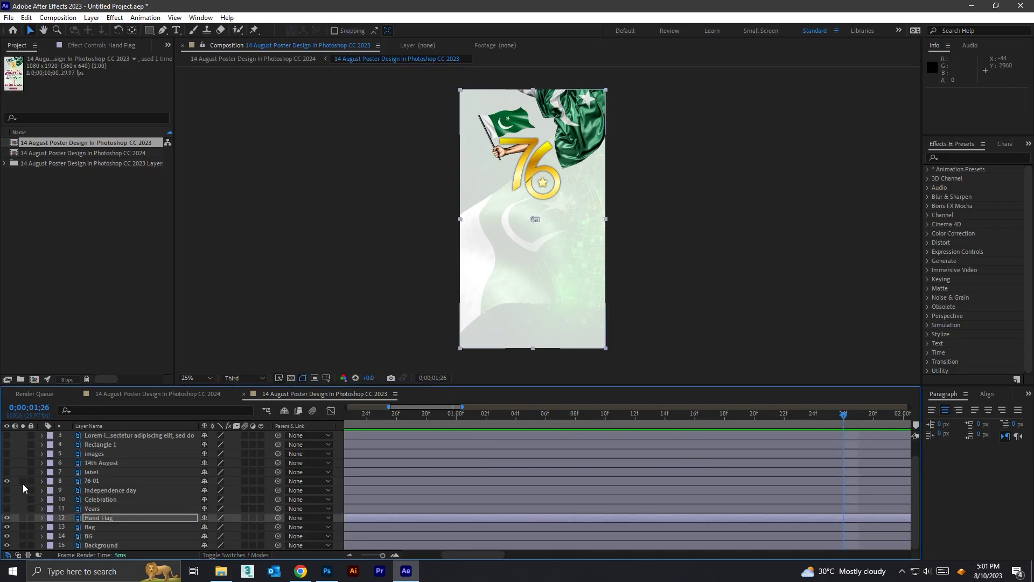
Step: Show the Years and Celebration layers and type a new 'celebration' text layer
left_click(6, 509)
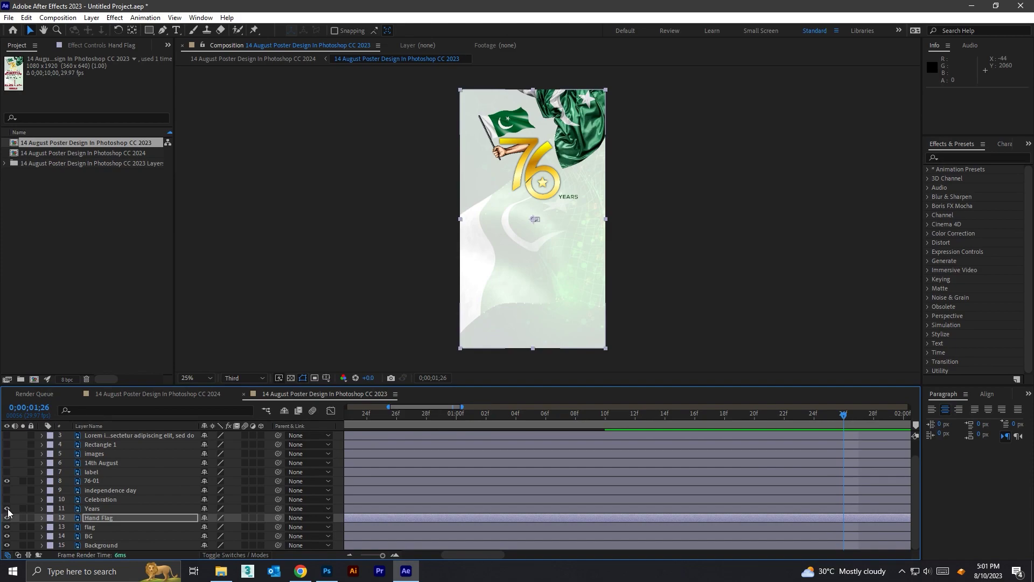
left_click(6, 499)
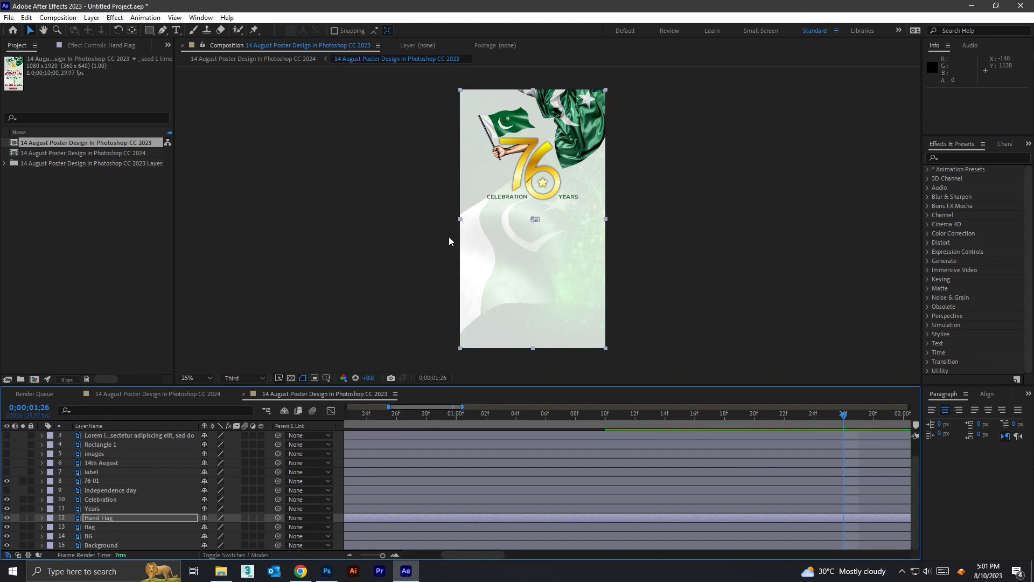
scroll(538, 221, "up", 4)
left_click_drag(537, 255, 541, 260)
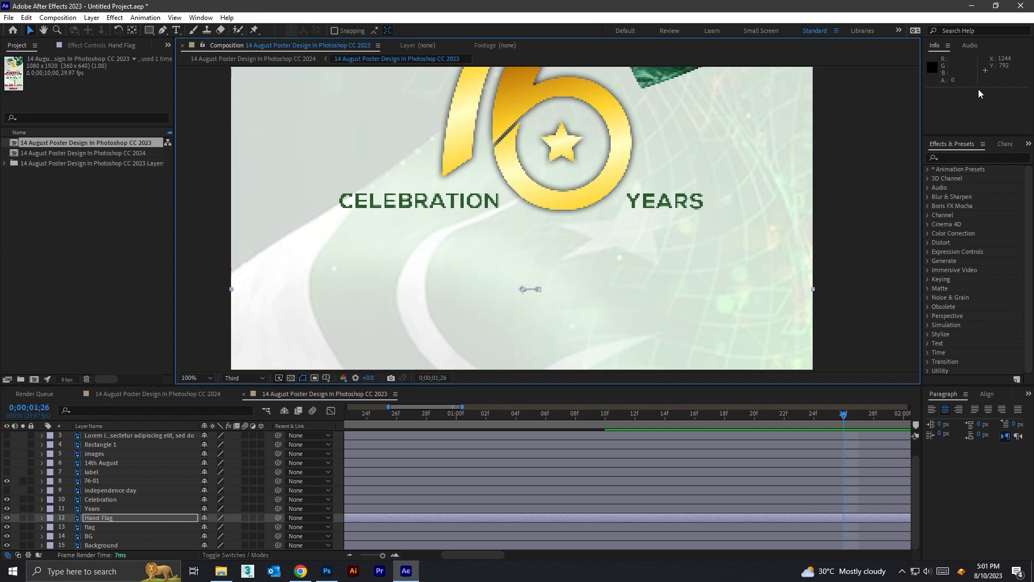
left_click(174, 30)
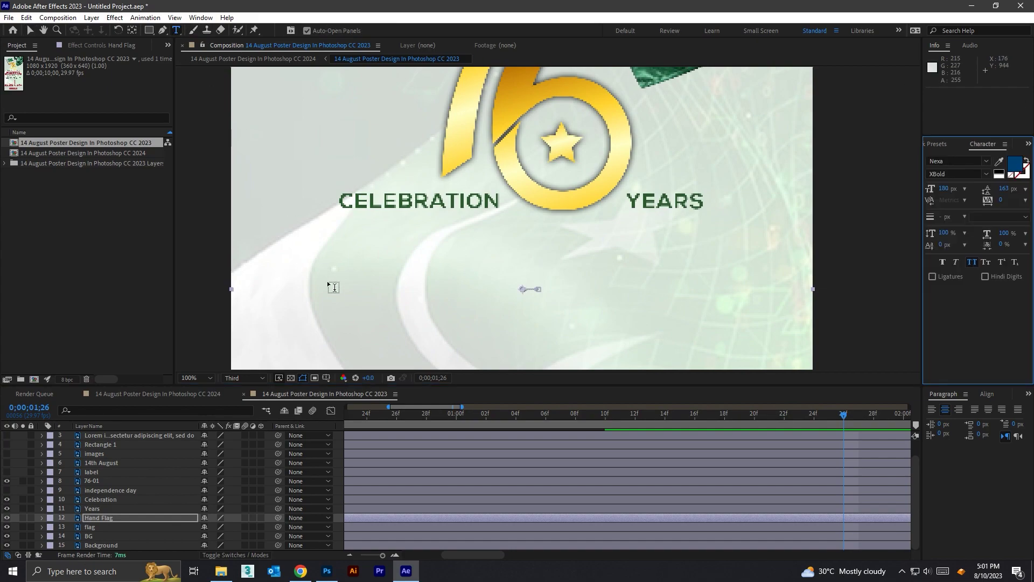
left_click(352, 270)
type("cel")
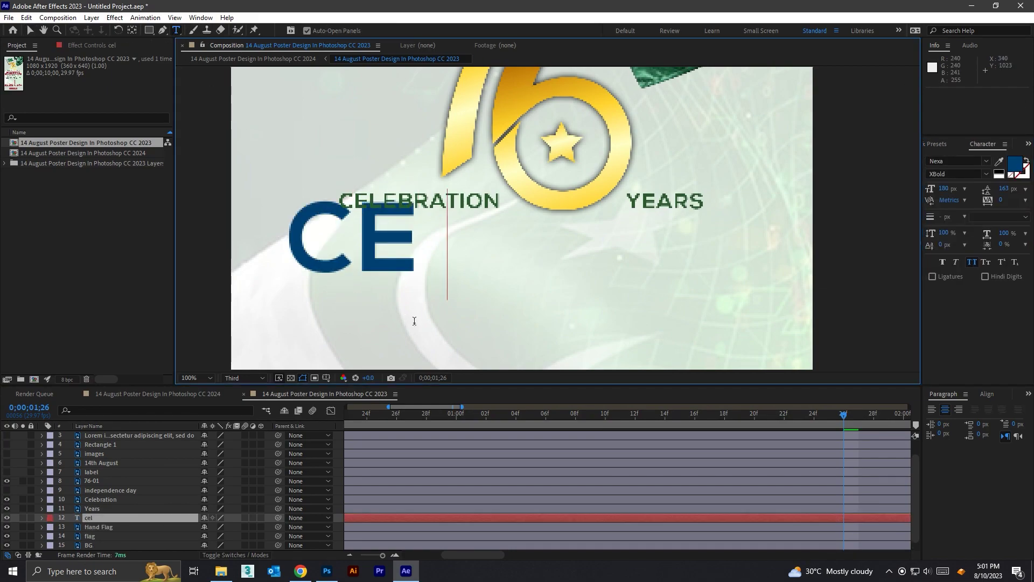
type("ebratio")
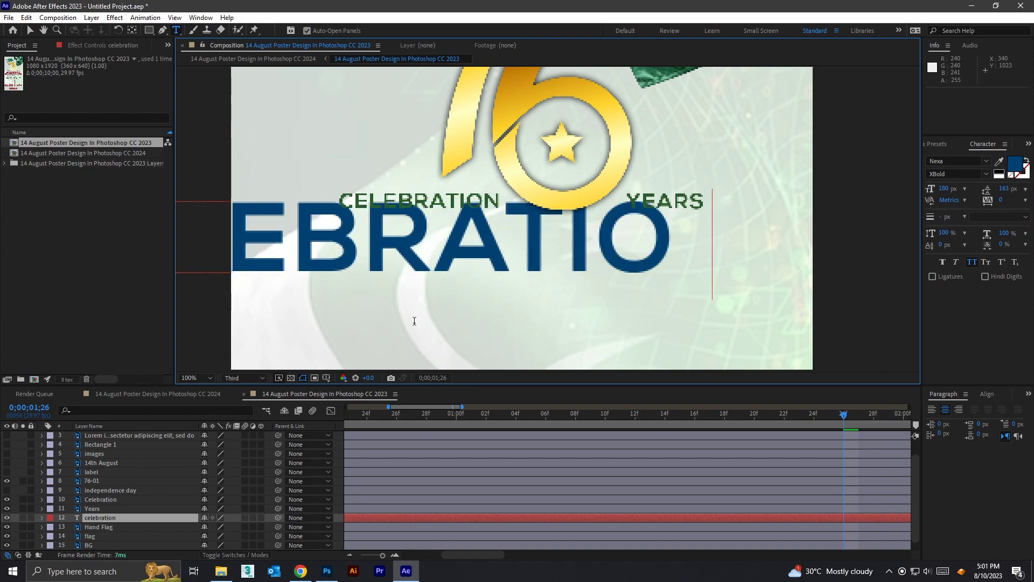
type("n")
Step: Colour the celebration text with green sampled from the heading and set it to 30 px
key("ctrl+a")
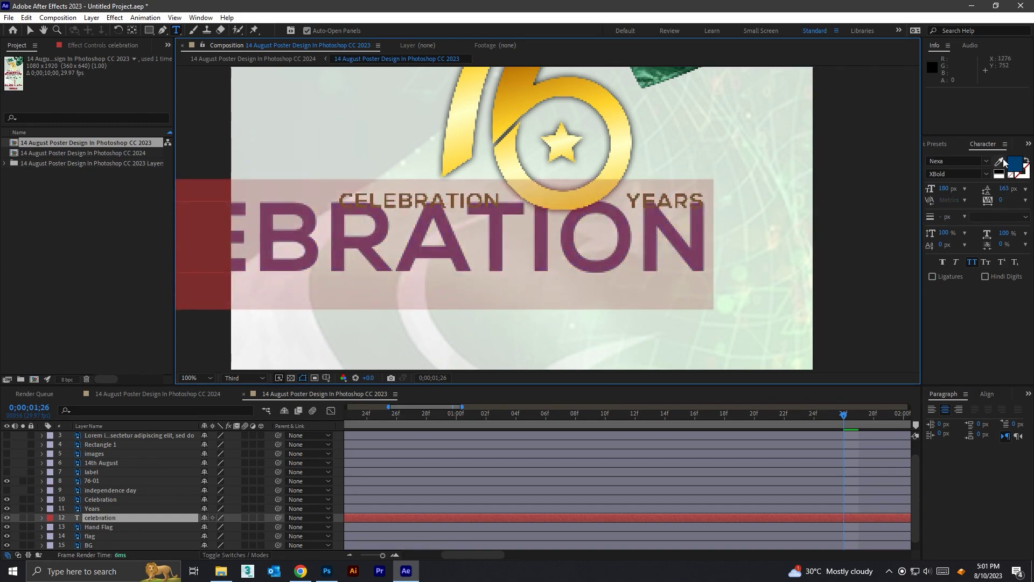
left_click(1000, 161)
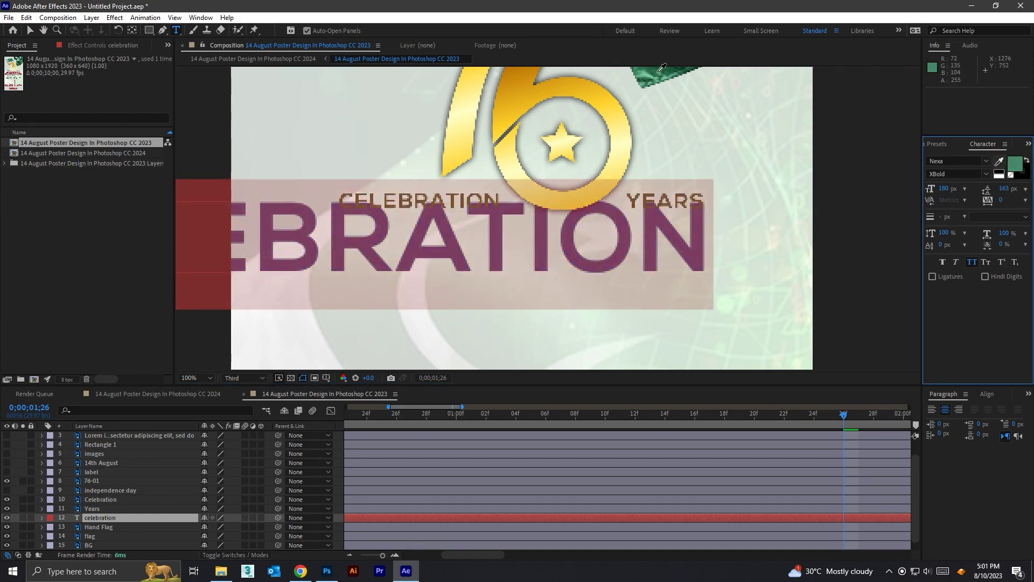
left_click(662, 68)
left_click(30, 30)
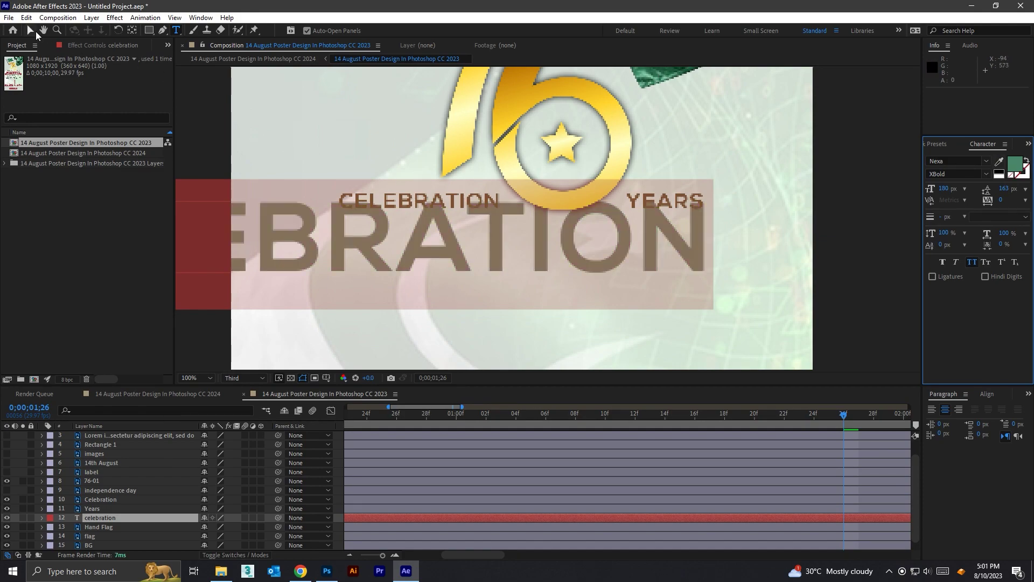
left_click(946, 188)
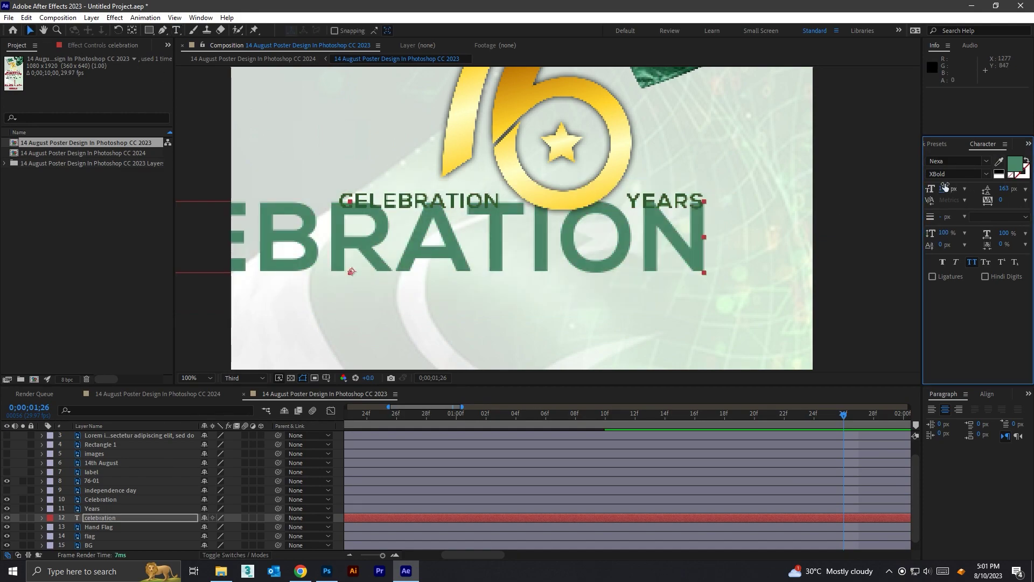
type("30")
key("Return")
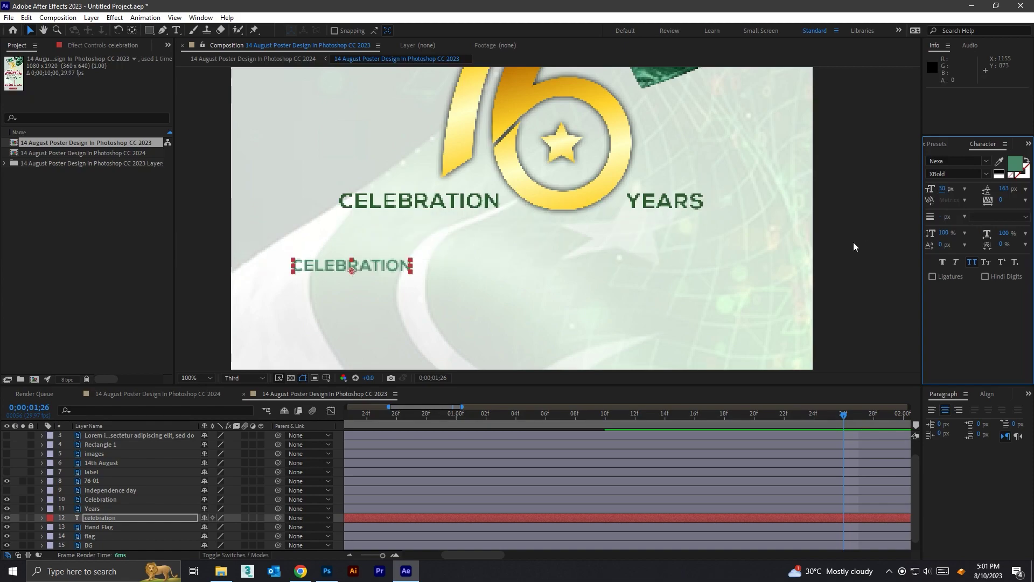
left_click(999, 164)
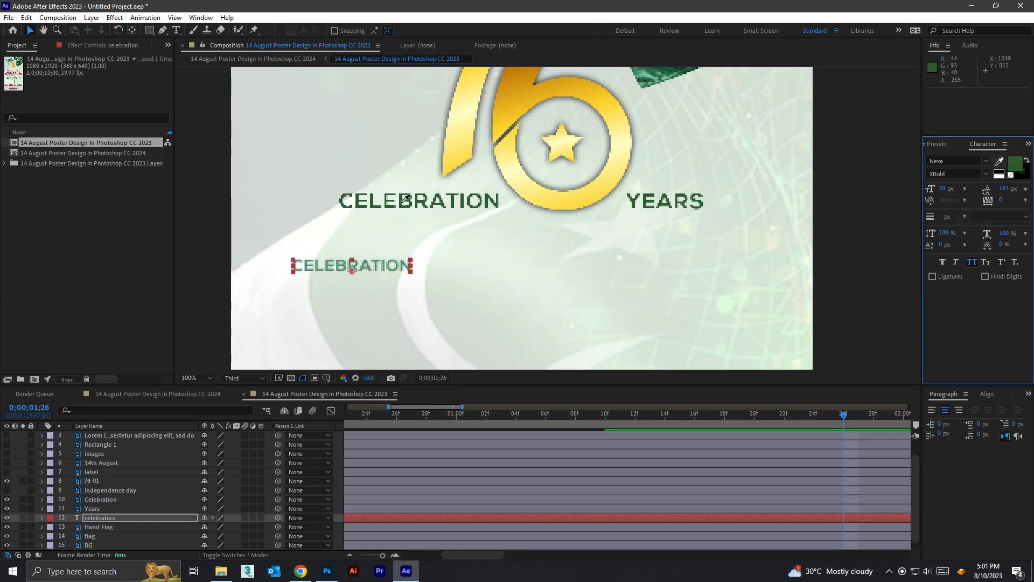
left_click(405, 199)
left_click(428, 205)
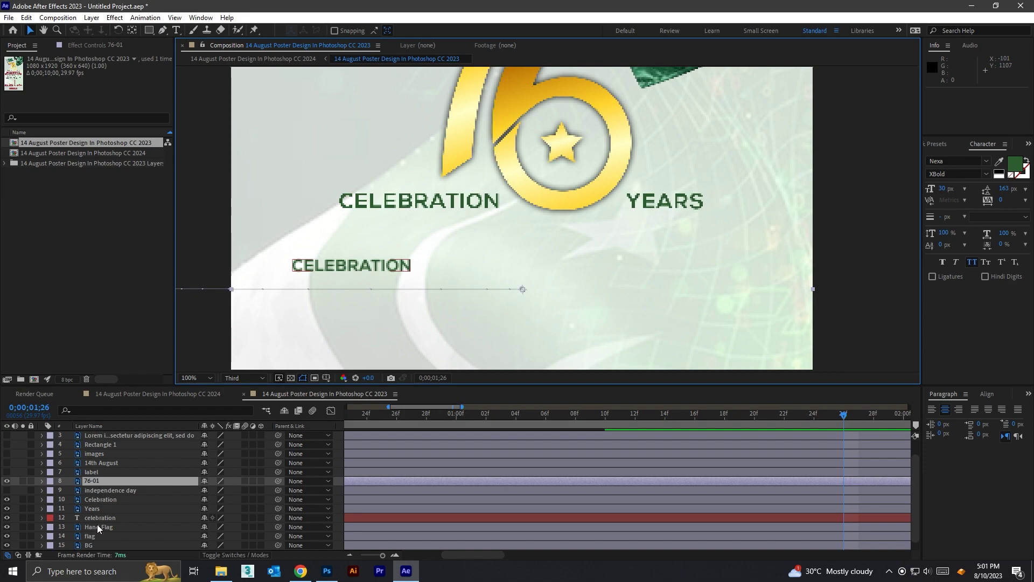
Step: Make the celebration text dark green, 40 px, and align it over the CELEBRATION heading
left_click(118, 516)
left_click(1022, 170)
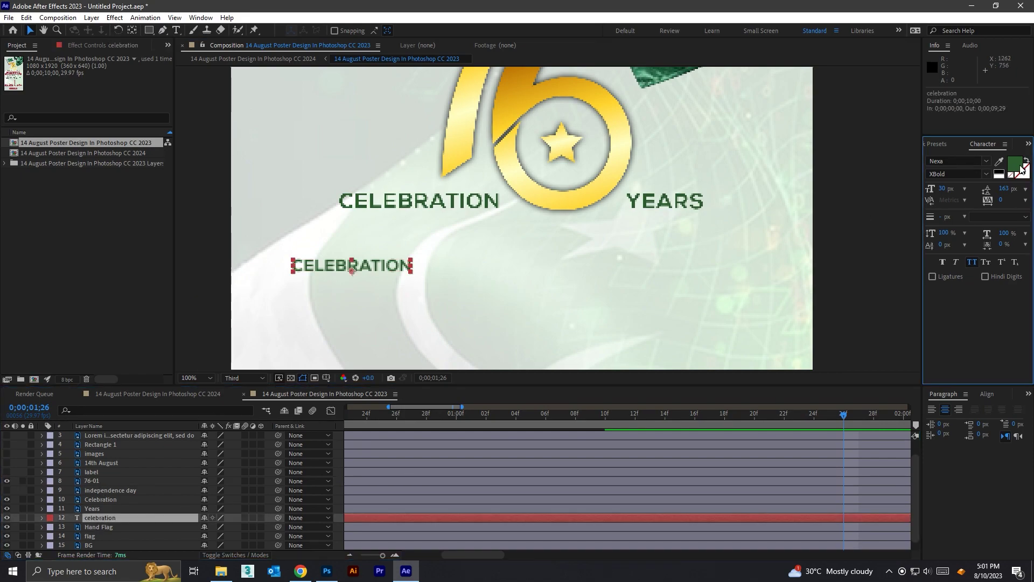
left_click_drag(855, 344, 873, 331)
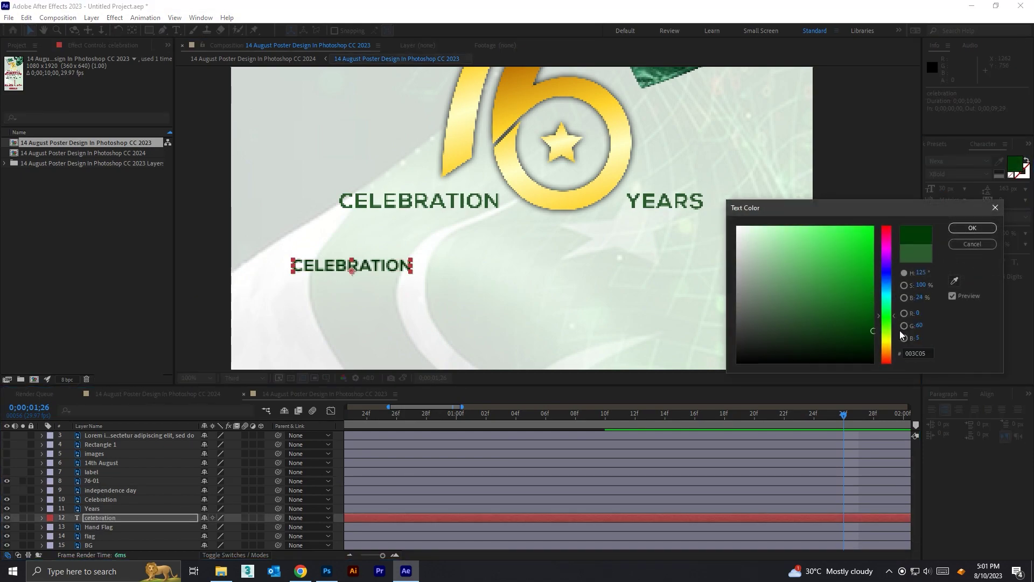
left_click(968, 228)
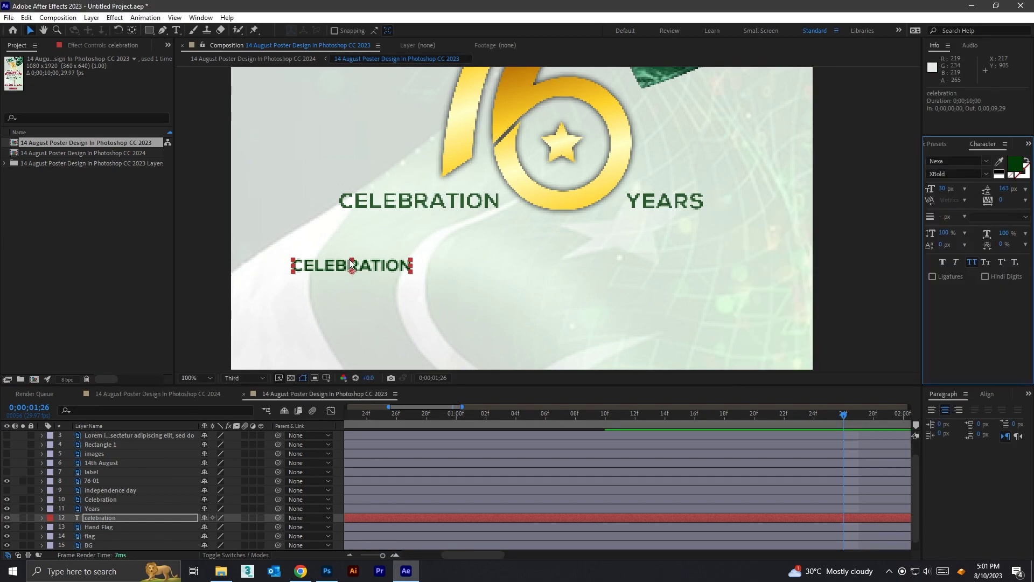
left_click_drag(350, 264, 424, 200)
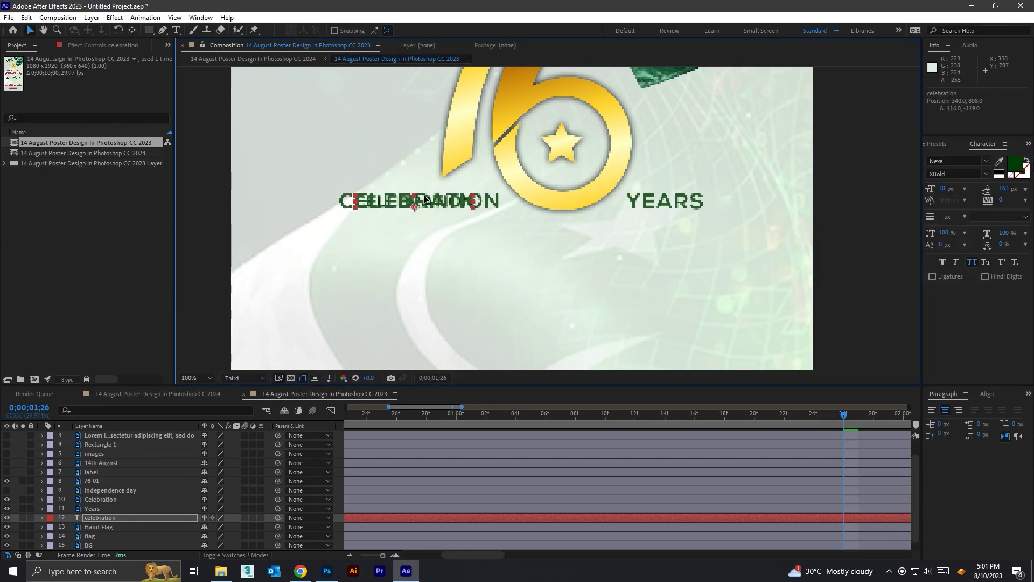
left_click(943, 187)
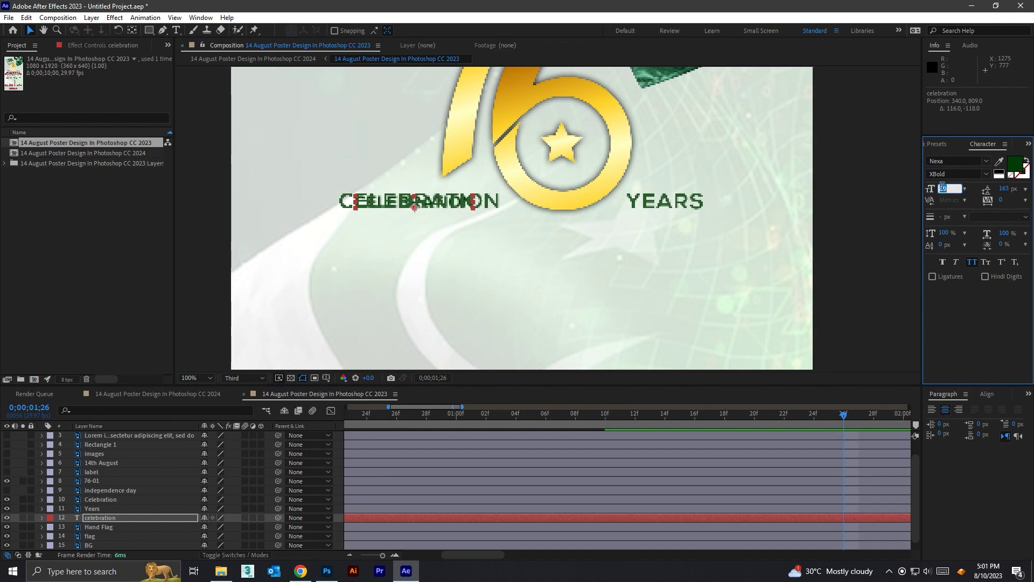
type("40")
key("Return")
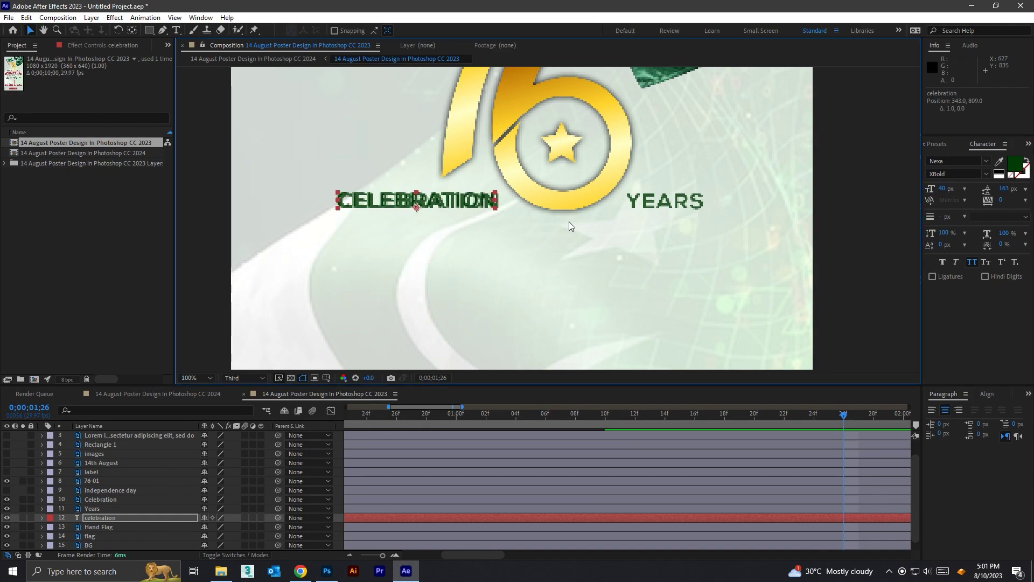
key("Right")
key("Right")
key("Right")
key("Right")
key("Right")
key("Right")
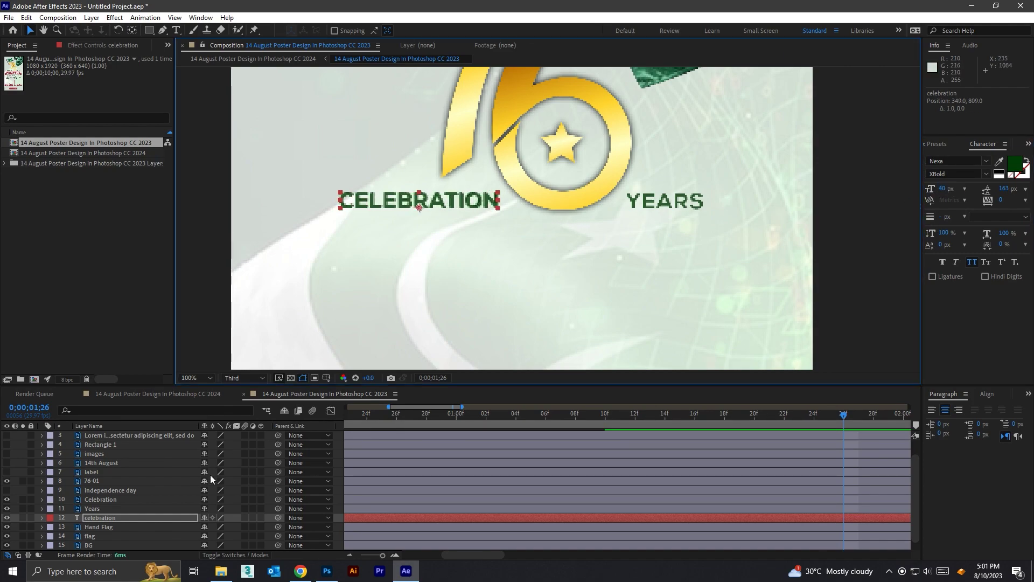
Step: Delete the original Celebration artwork layer and reselect the new text layer
left_click(106, 500)
key("Delete")
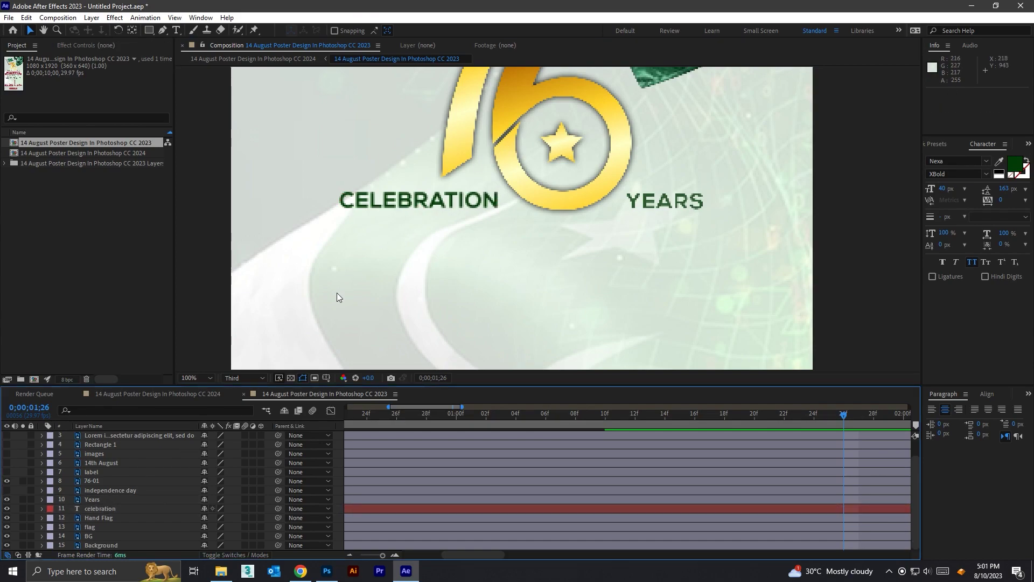
left_click(92, 507)
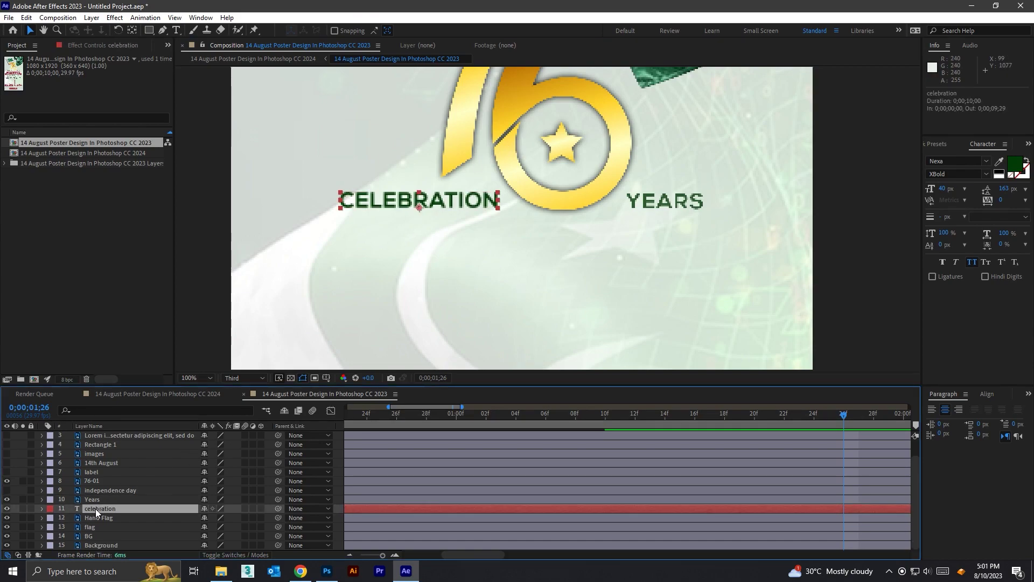
Step: Duplicate the celebration text, move it over the YEARS artwork, and retype it as 'years'
key("ctrl+d")
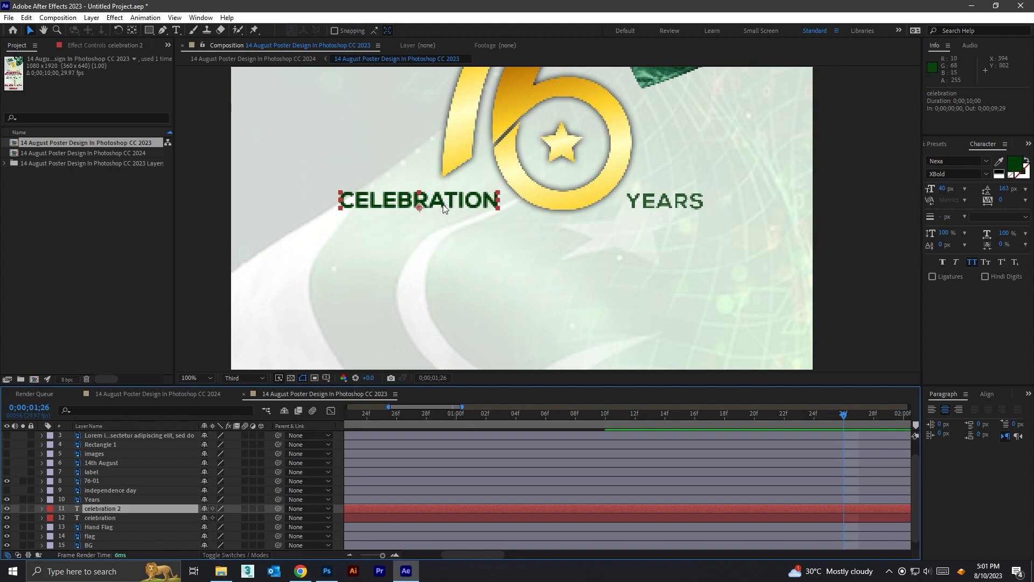
left_click_drag(442, 208, 725, 209)
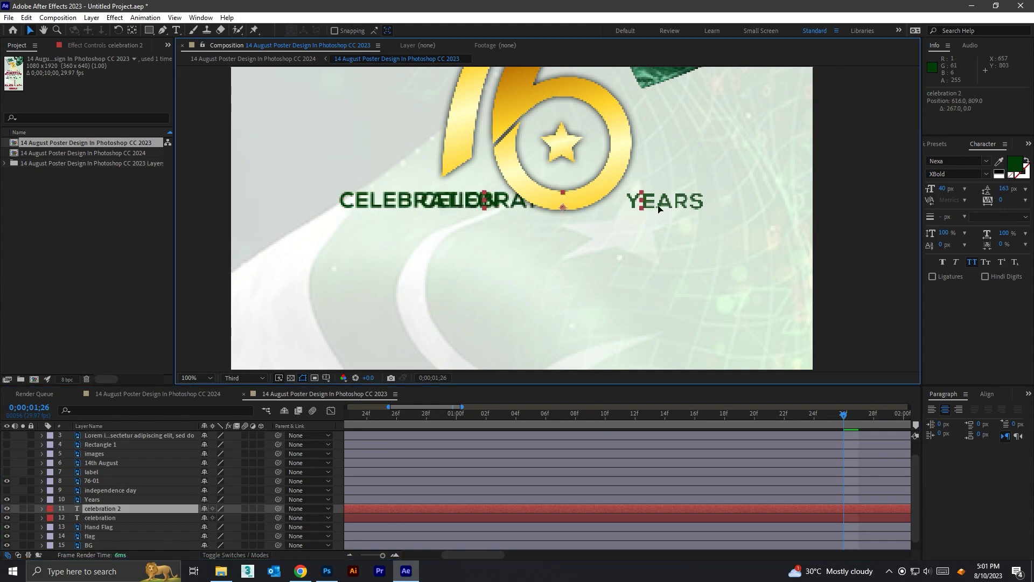
left_click(176, 30)
double_click(742, 204)
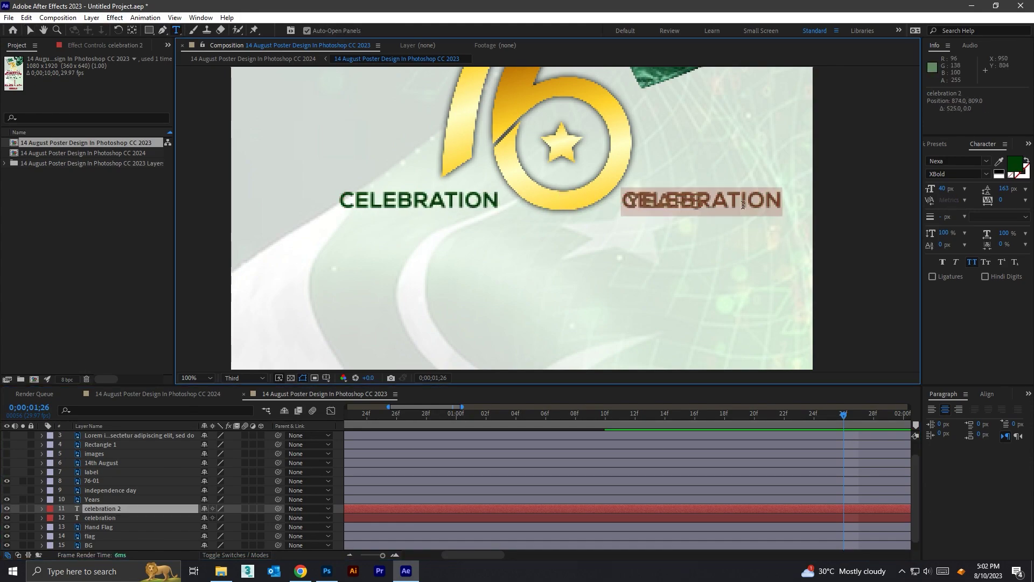
type("years")
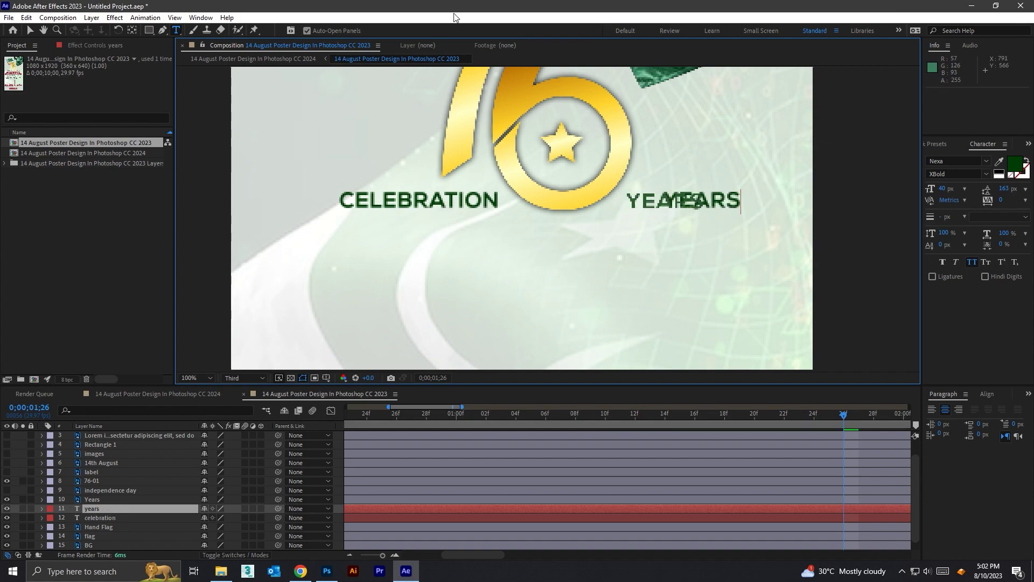
left_click(30, 30)
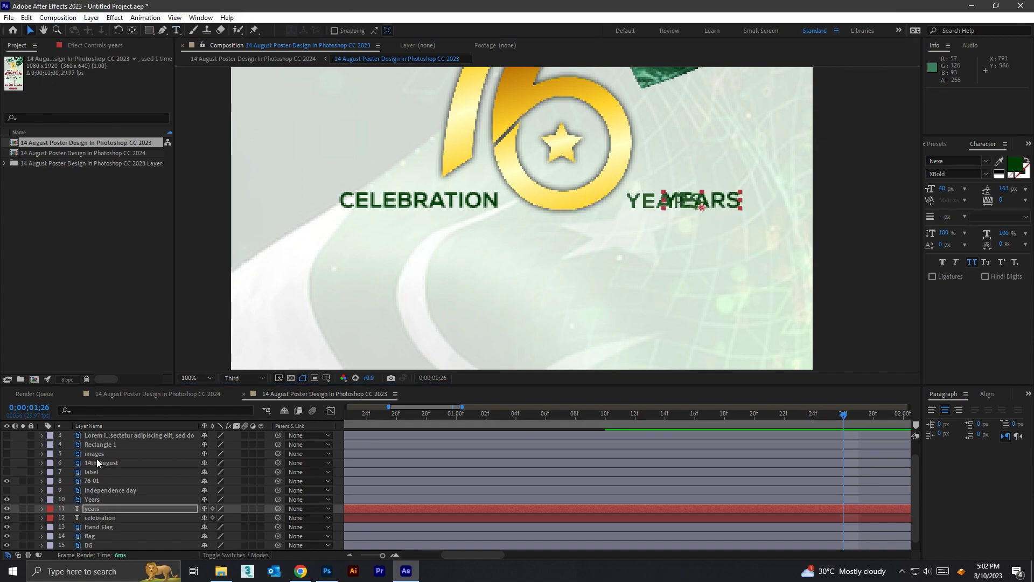
Step: Delete the original Years artwork, nudge the years text left to 804, 809, and zoom the timeline out
left_click(86, 499)
key("Delete")
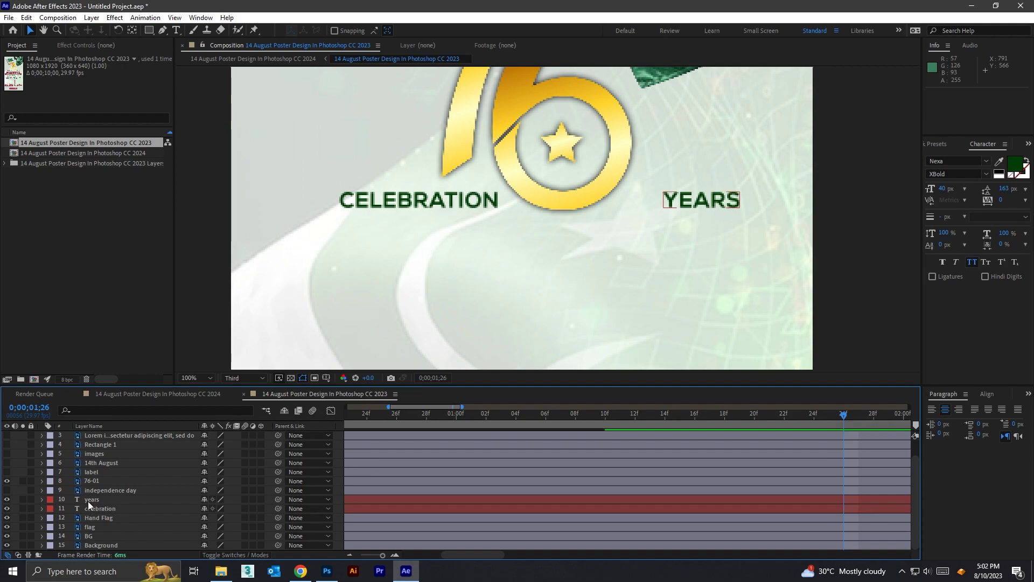
left_click(88, 501)
key("Left")
key("Left")
key("Left")
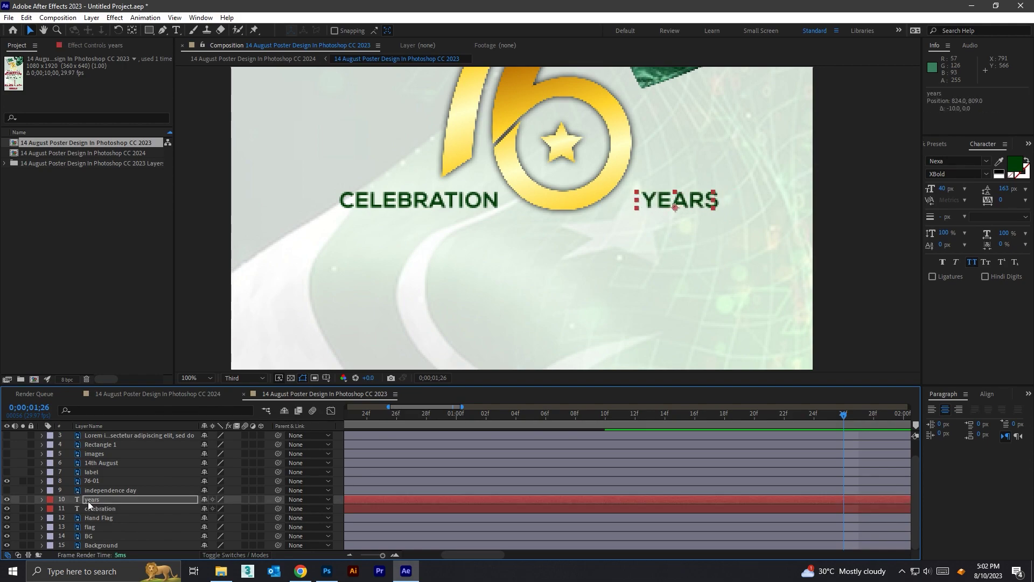
key("shift+Left")
key("shift+Left")
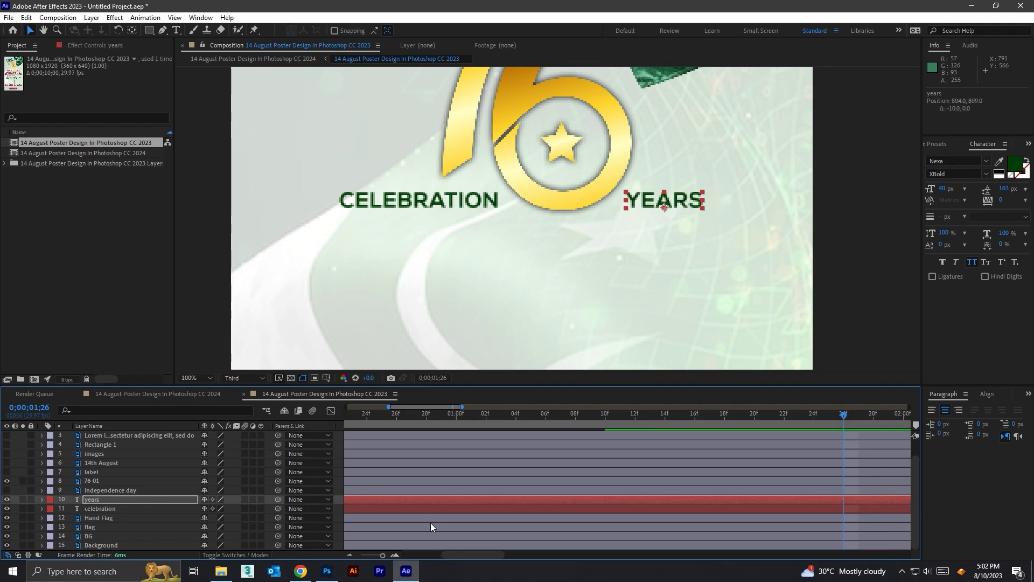
key("minus")
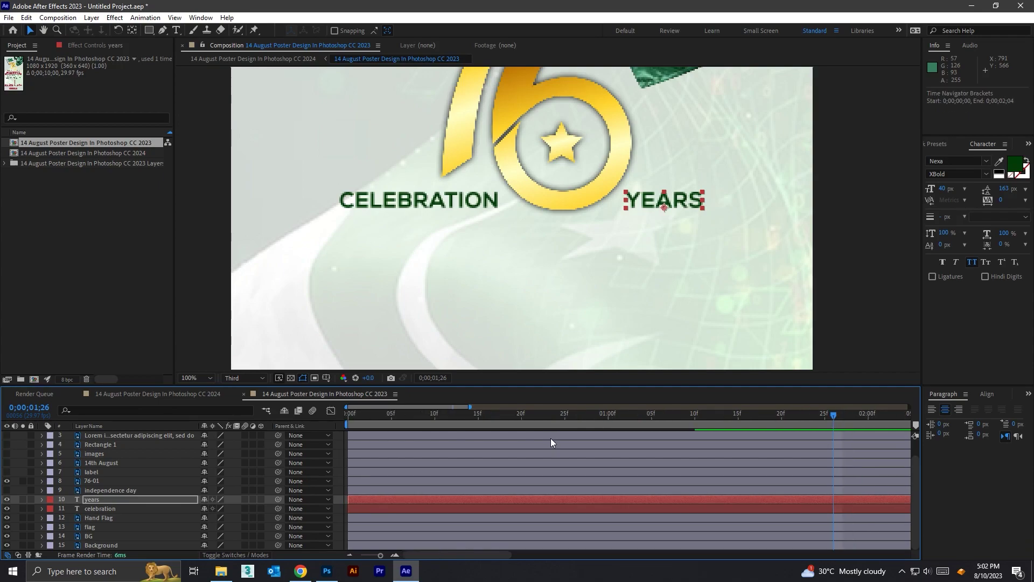
key("minus")
key("minus")
key("minus")
key("minus")
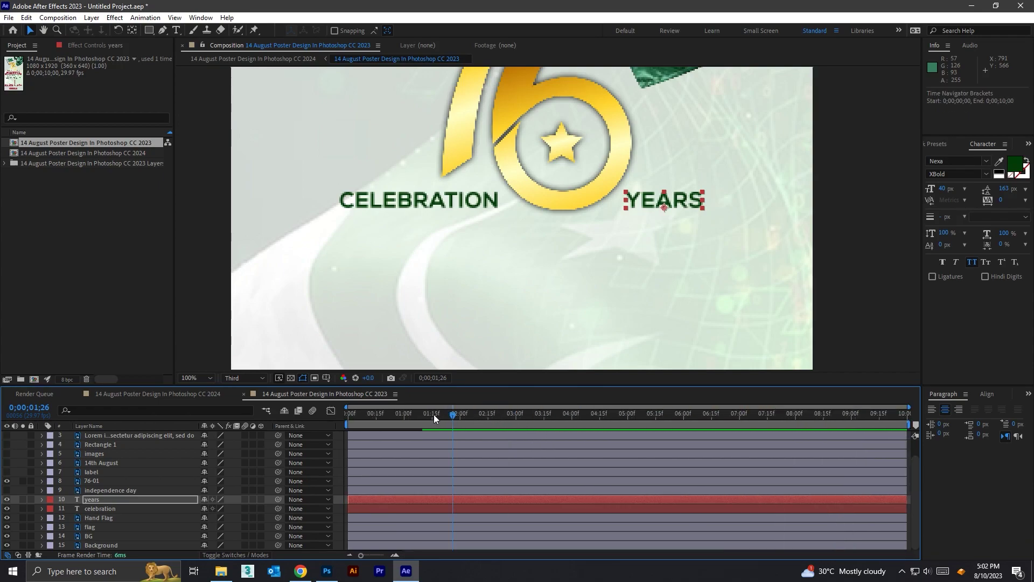
left_click_drag(423, 416, 411, 413)
Step: Apply the Typewriter preset to the CELEBRATION text layer
left_click(102, 508)
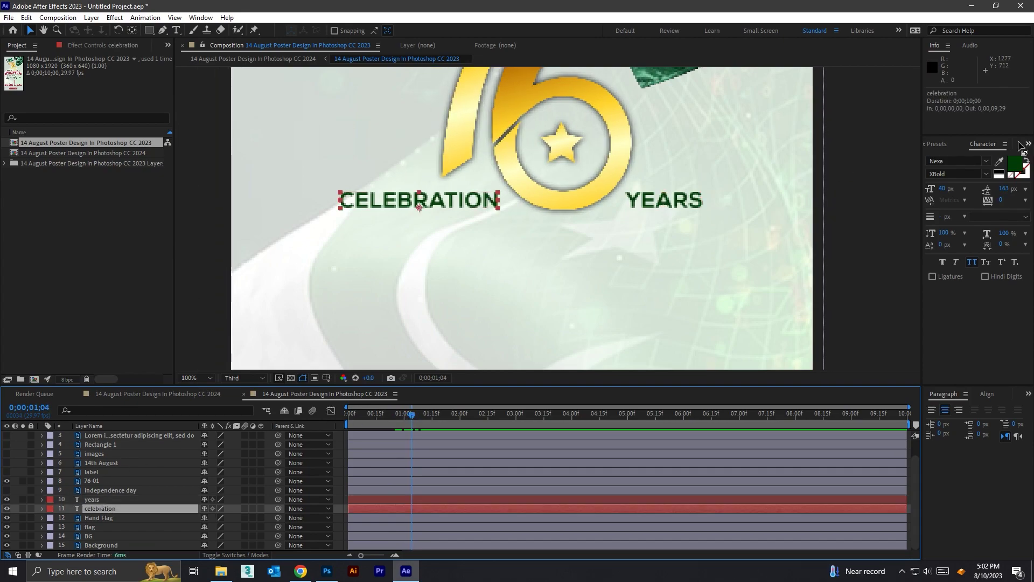
left_click(935, 143)
left_click(961, 156)
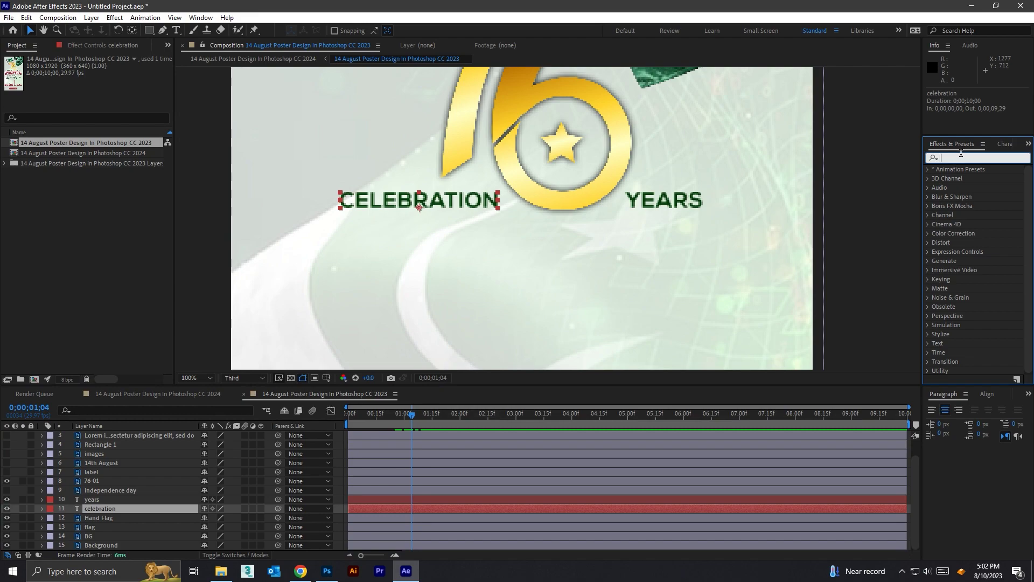
type("typ")
left_click_drag(976, 225, 131, 503)
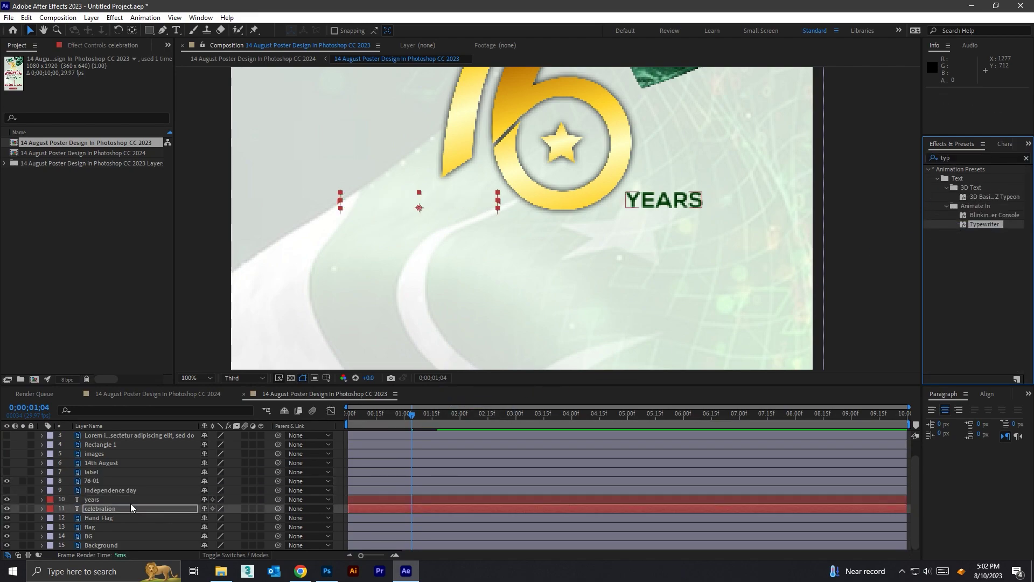
left_click(42, 508)
Step: Drag the Range Selector Start end keyframe earlier to 2;06, preview, and select Animator 1
left_click(51, 518)
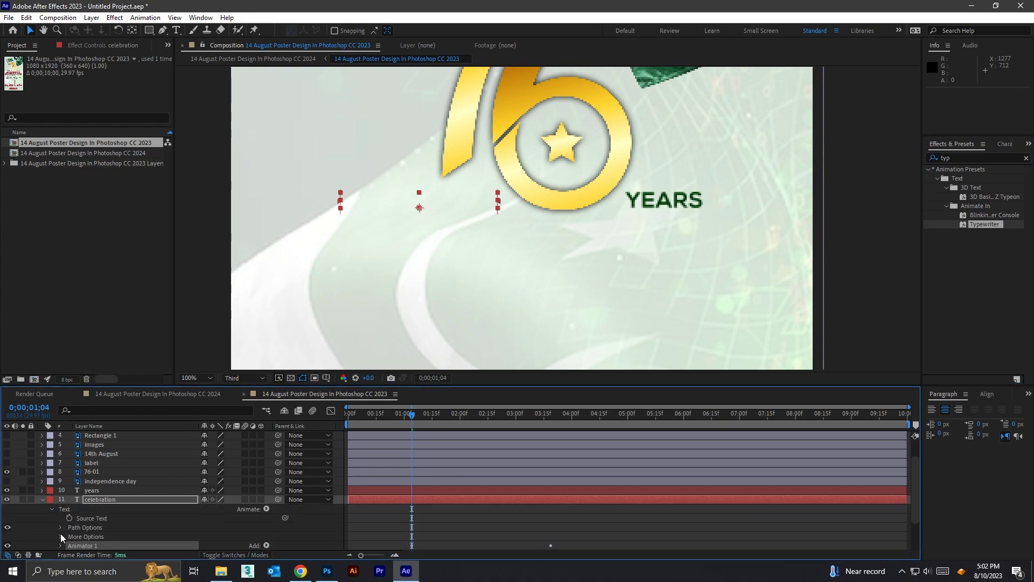
left_click(61, 543)
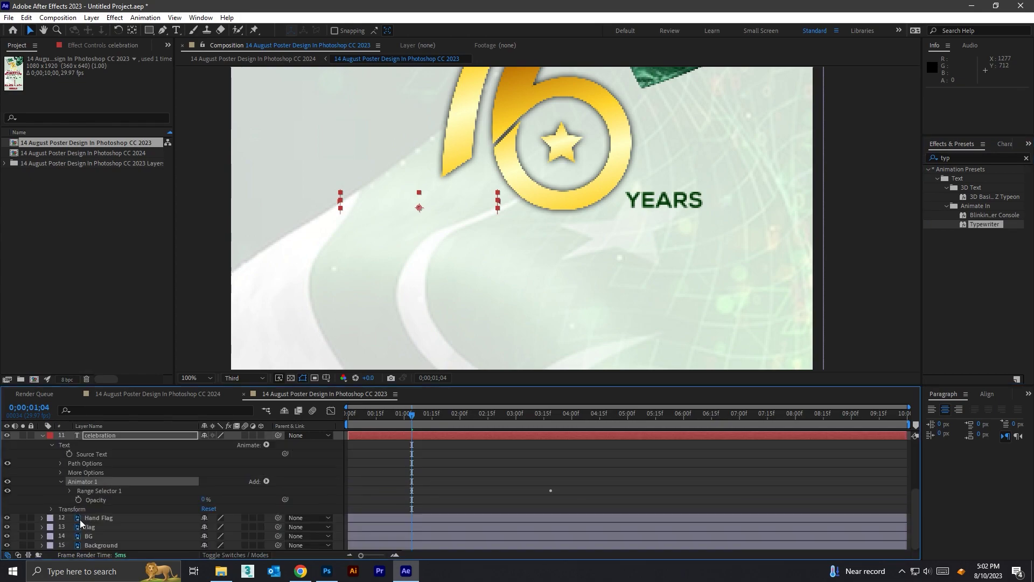
left_click(70, 490)
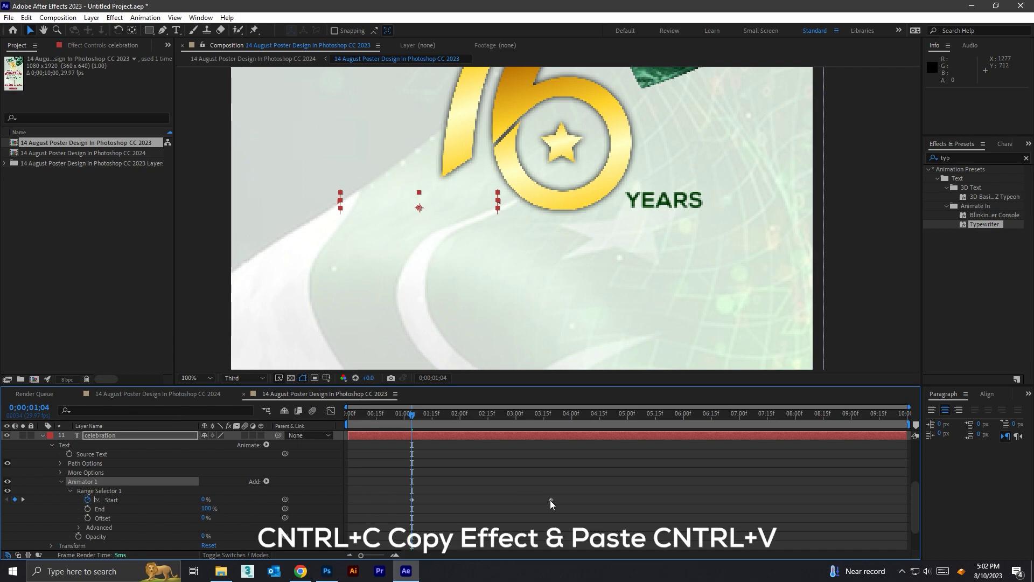
left_click_drag(550, 500, 470, 500)
key("space")
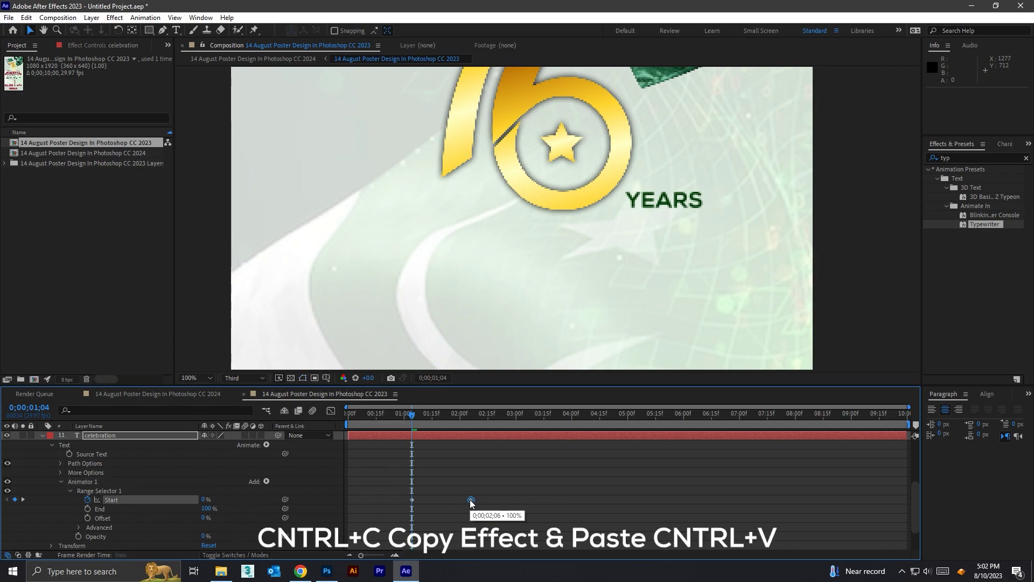
key("space")
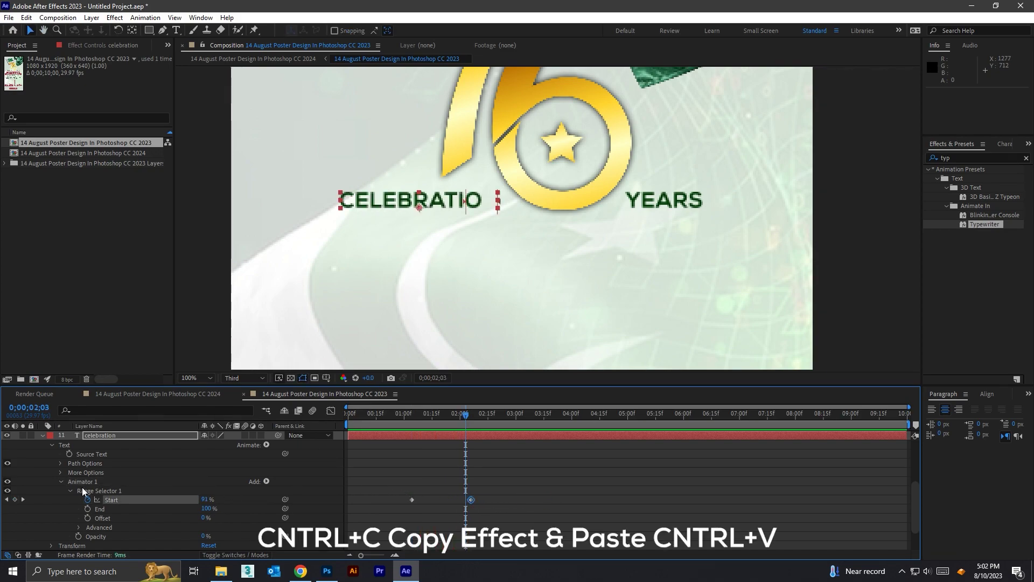
left_click(93, 490)
left_click(83, 481)
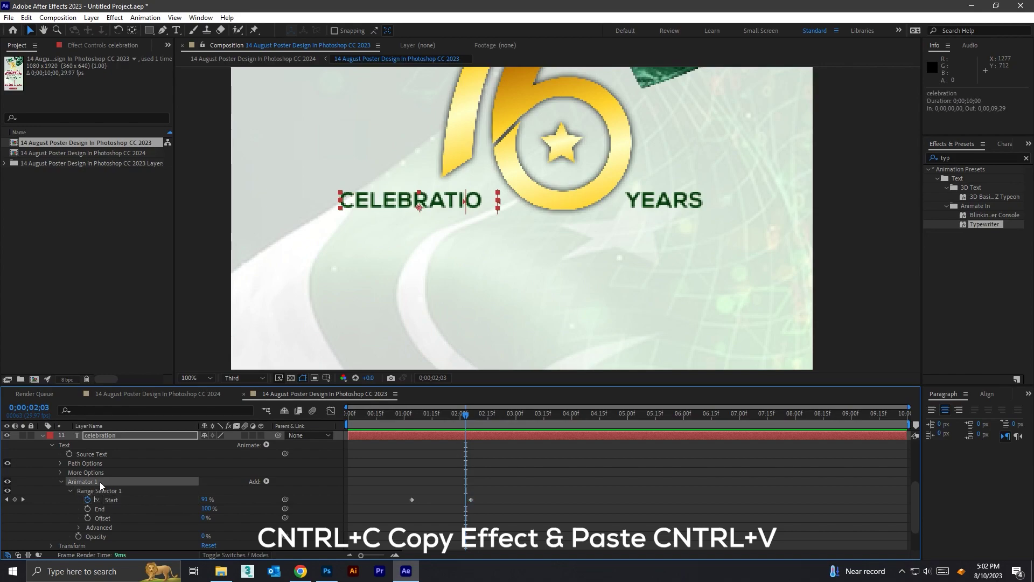
scroll(134, 480, "up", 4)
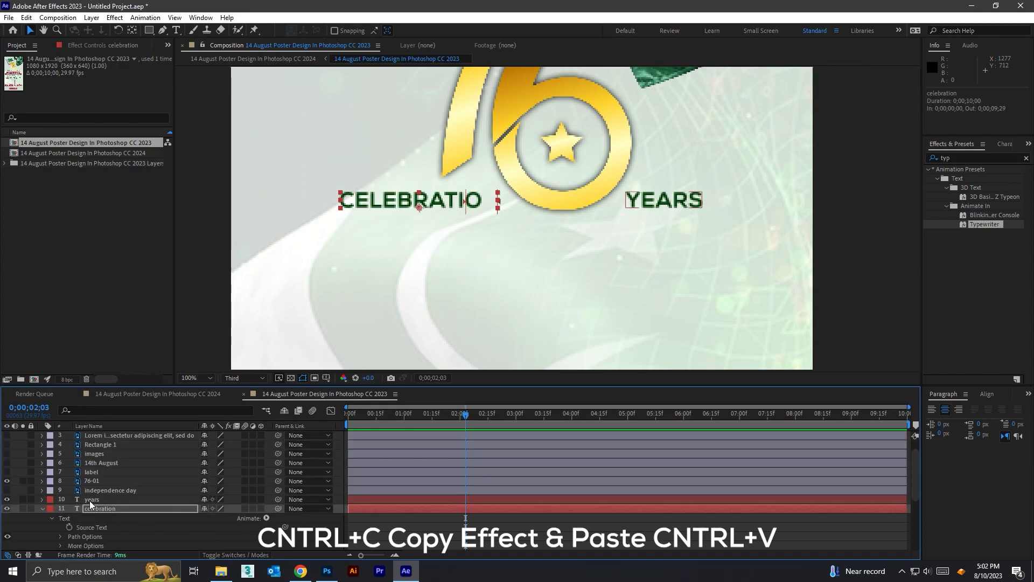
Step: Paste the typewriter animator onto the years layer, preview, and unhide the independence day layer
left_click(89, 500)
key("ctrl+v")
key("space")
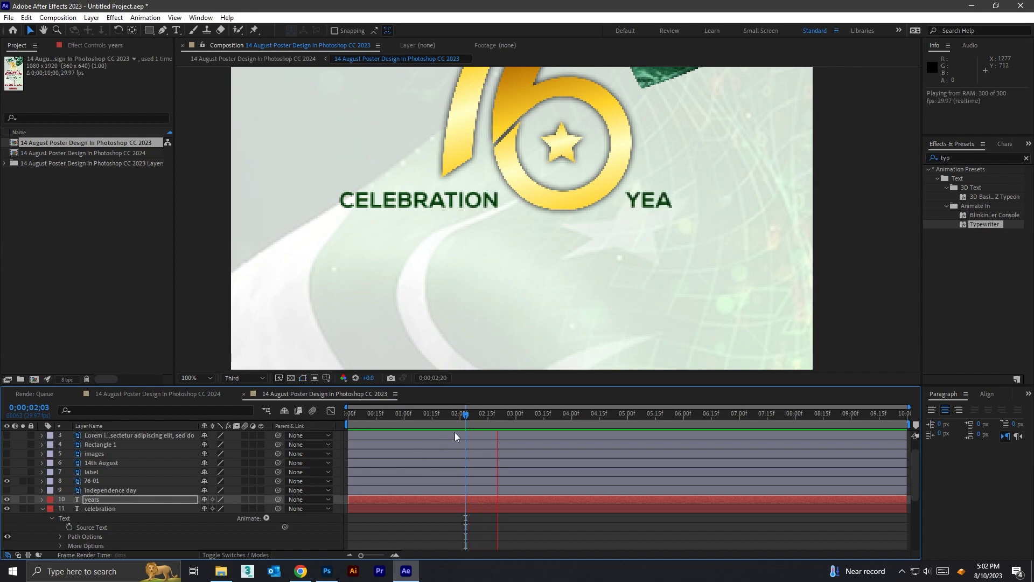
scroll(557, 246, "down", 4)
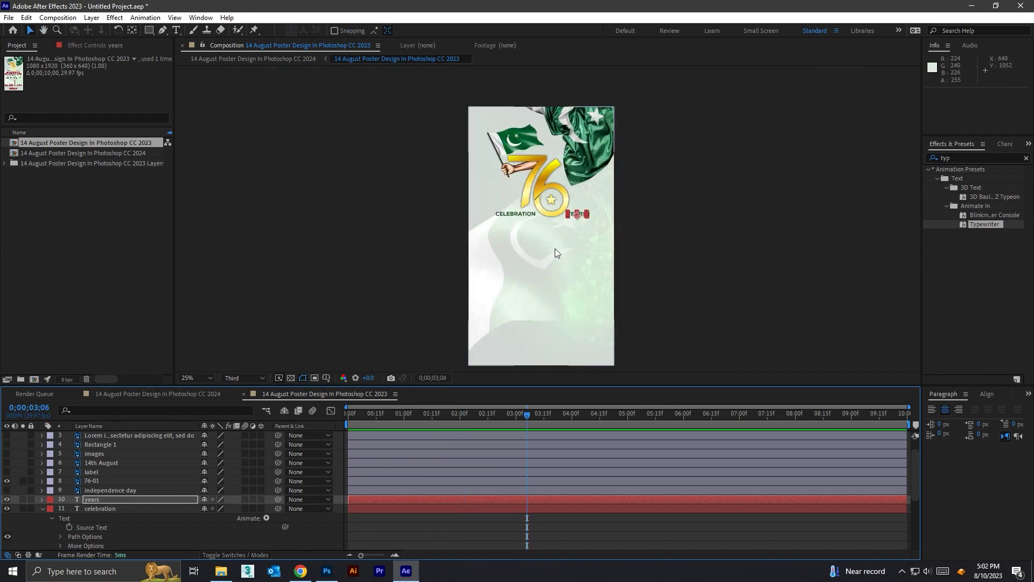
key("space")
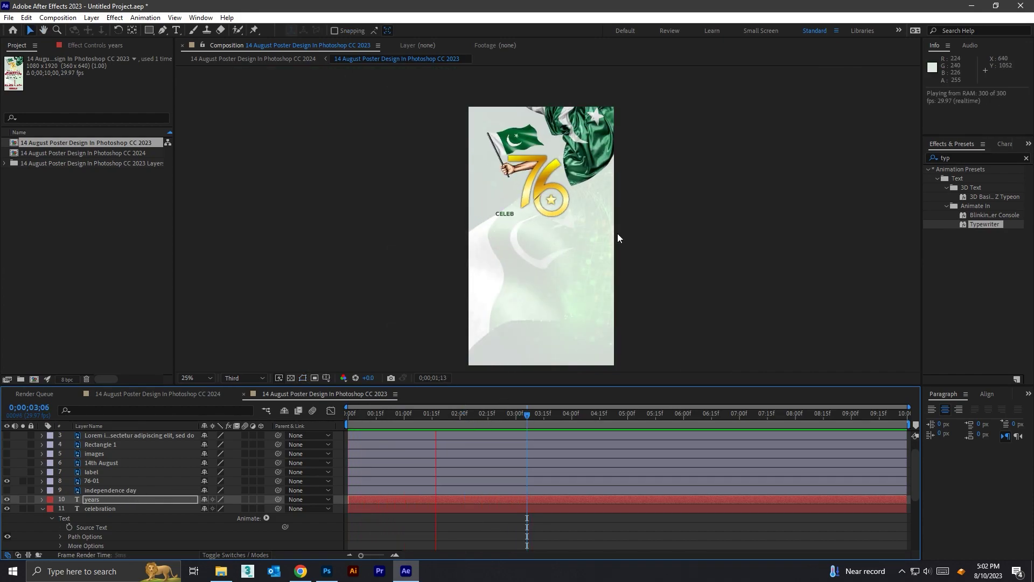
key("space")
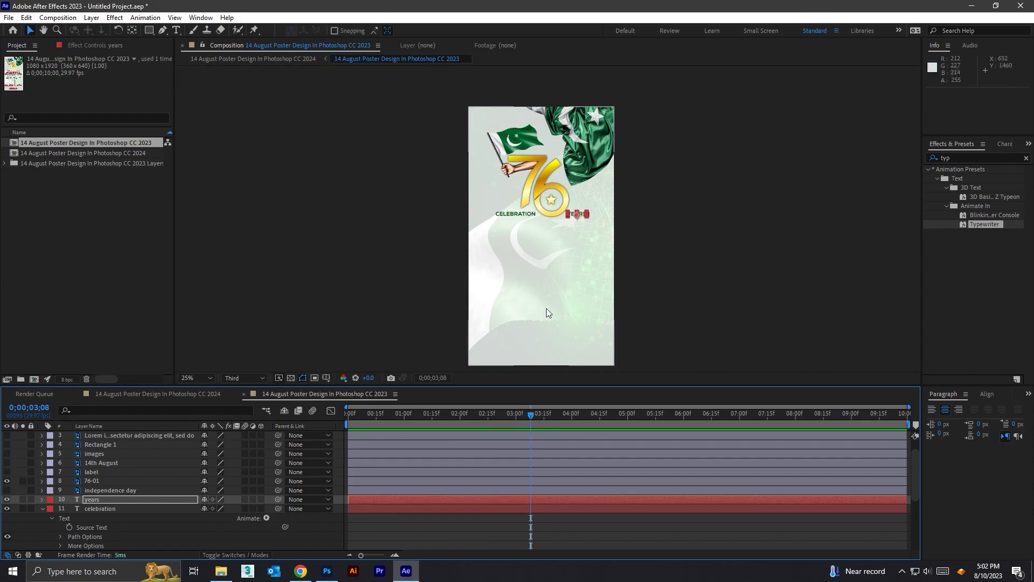
left_click(7, 490)
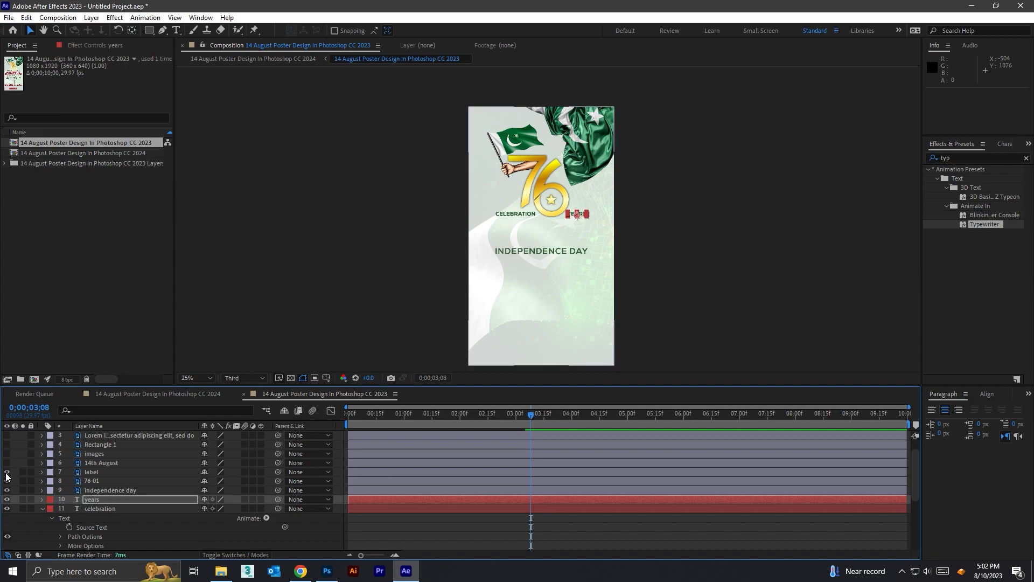
Step: Unhide the red banner layer and add Position and Opacity keyframes at about two seconds
left_click(7, 471)
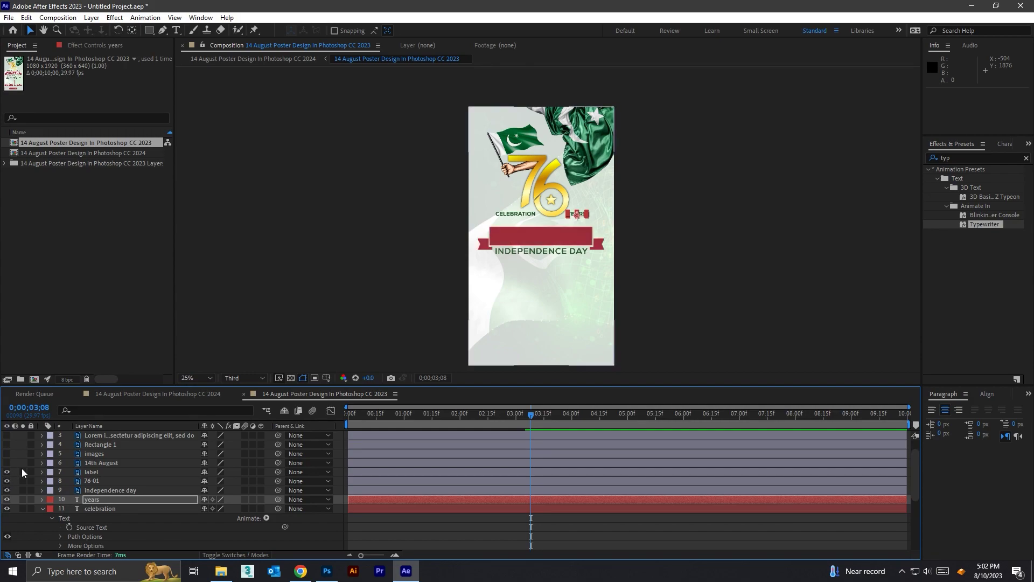
left_click(93, 472)
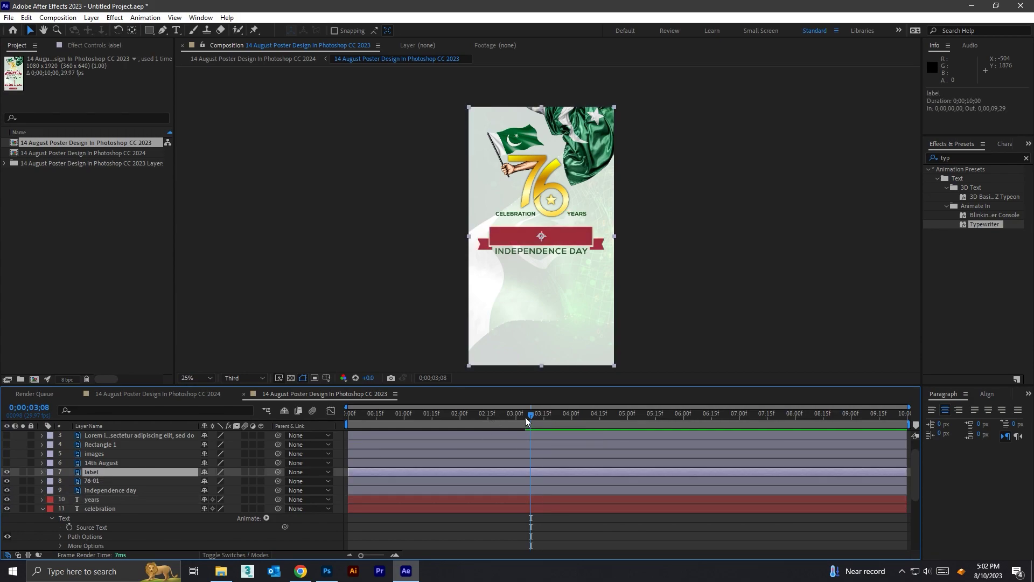
mouse_move(527, 424)
left_mouse_down()
mouse_move(467, 419)
mouse_move(503, 416)
left_mouse_up()
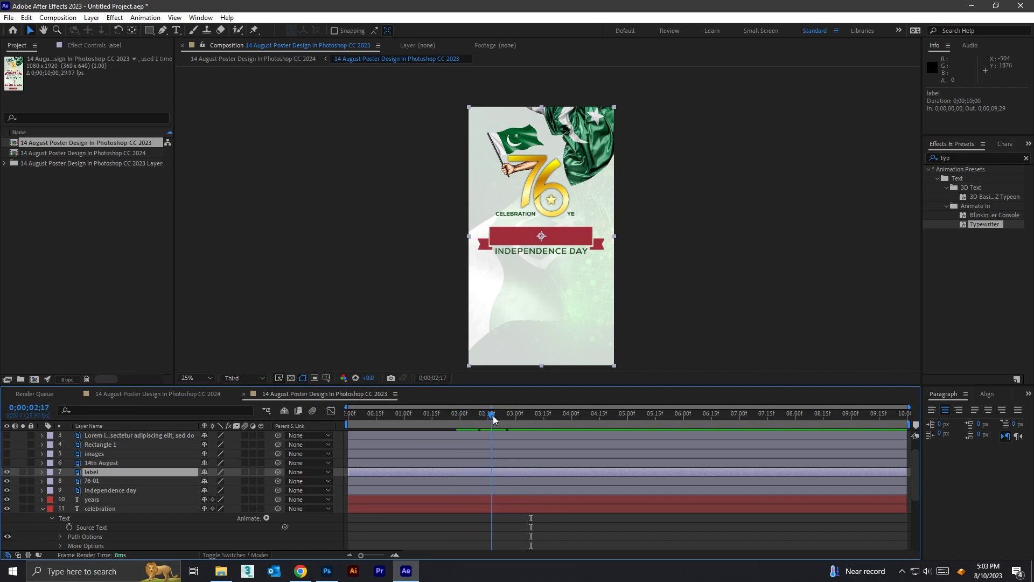
left_click(42, 472)
left_click(54, 483)
left_click(69, 500)
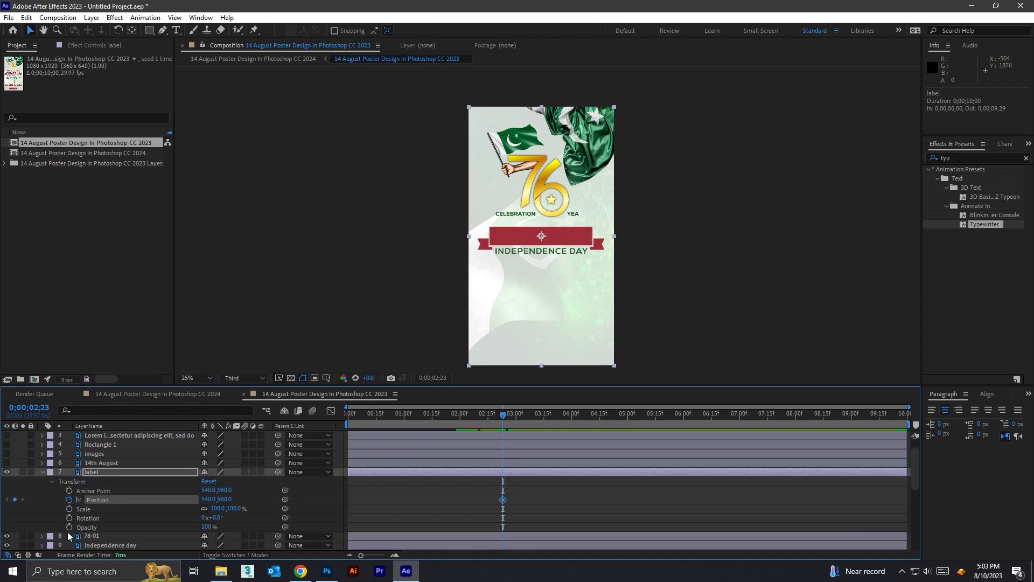
left_click(69, 527)
Step: At the start, drop the banner to Y 1113 at 0% opacity and Easy Ease the keyframes
left_click_drag(481, 418, 470, 419)
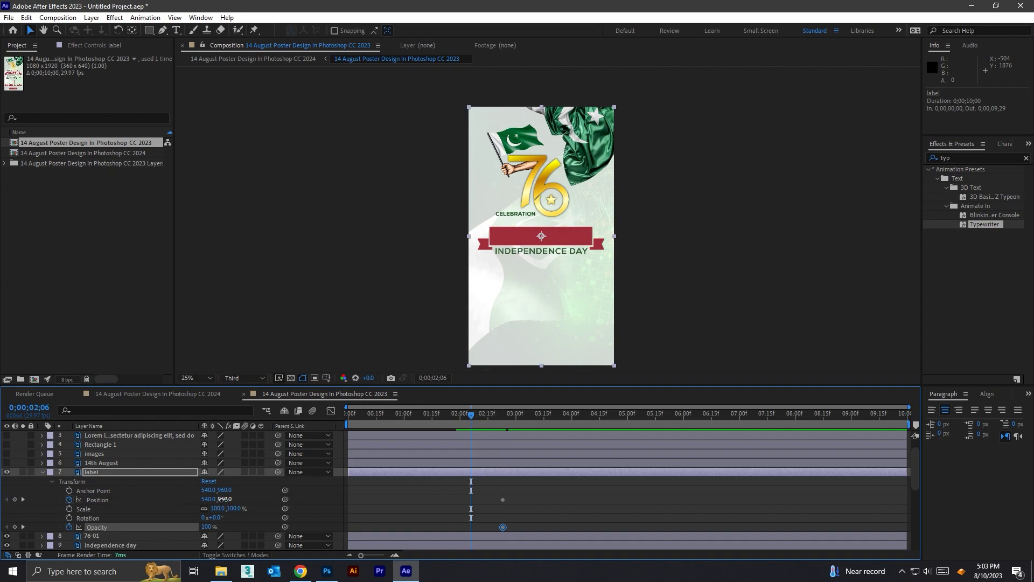
left_click_drag(226, 499, 275, 499)
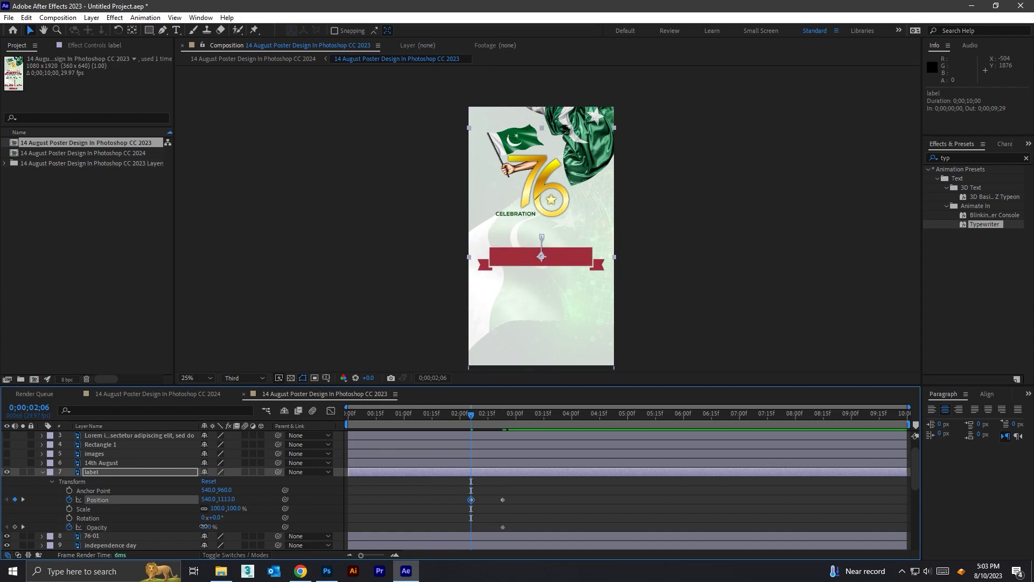
left_click_drag(204, 526, 194, 526)
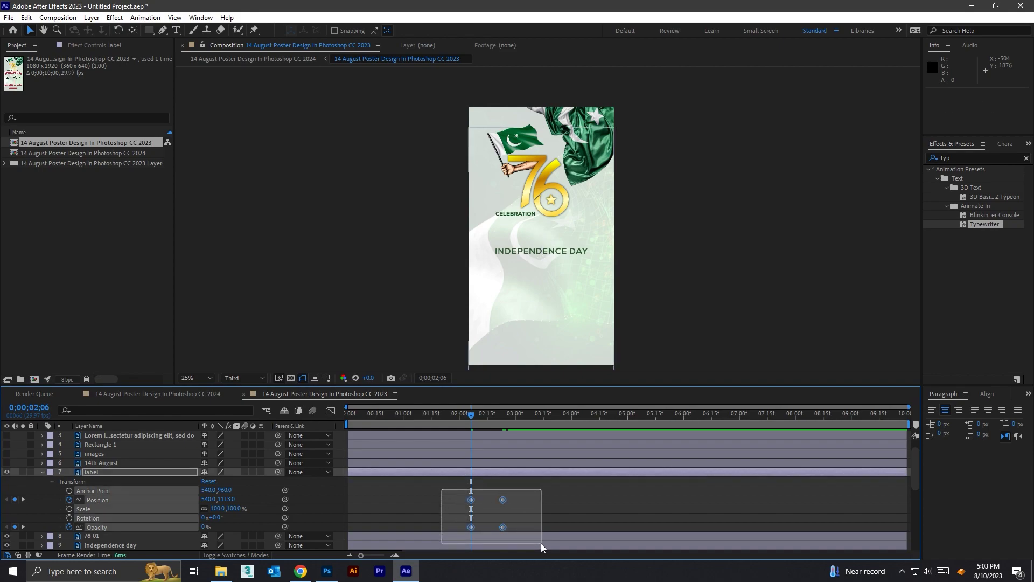
left_click_drag(441, 487, 531, 530)
key("F9")
key("space")
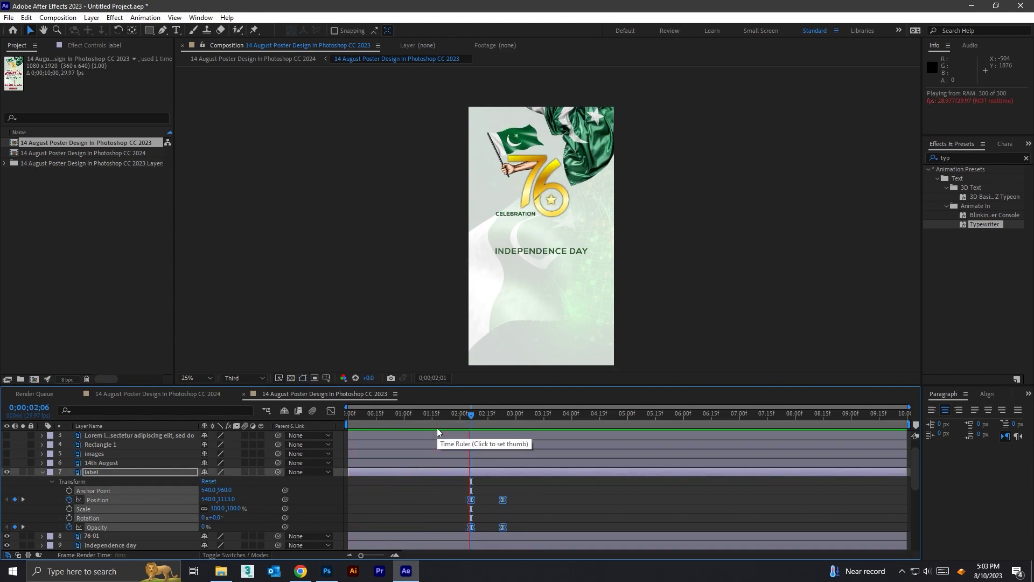
key("space")
Step: Unhide the 14th August layer and check the banner settles at 540, 960
left_click_drag(491, 415, 499, 415)
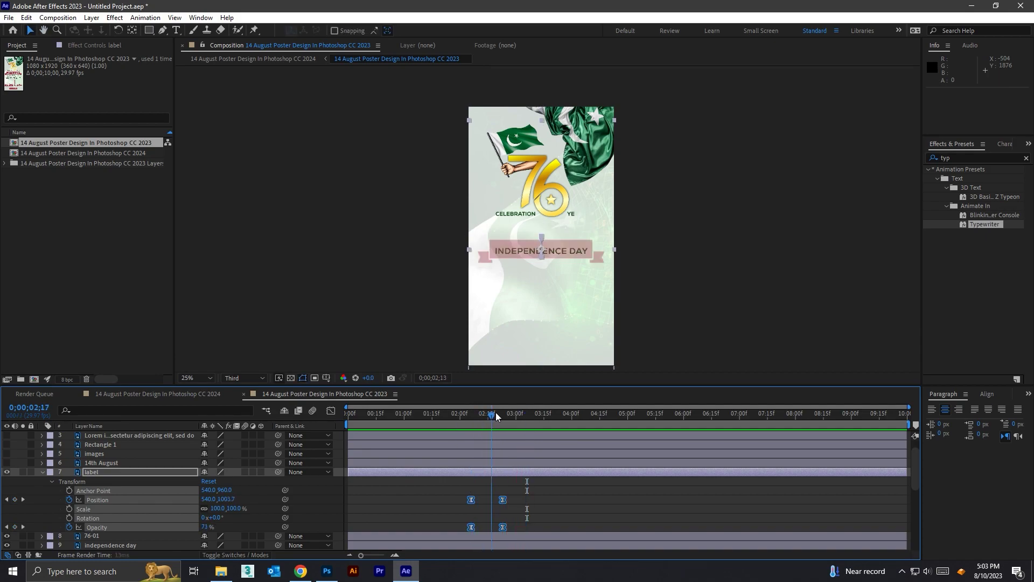
left_click(7, 463)
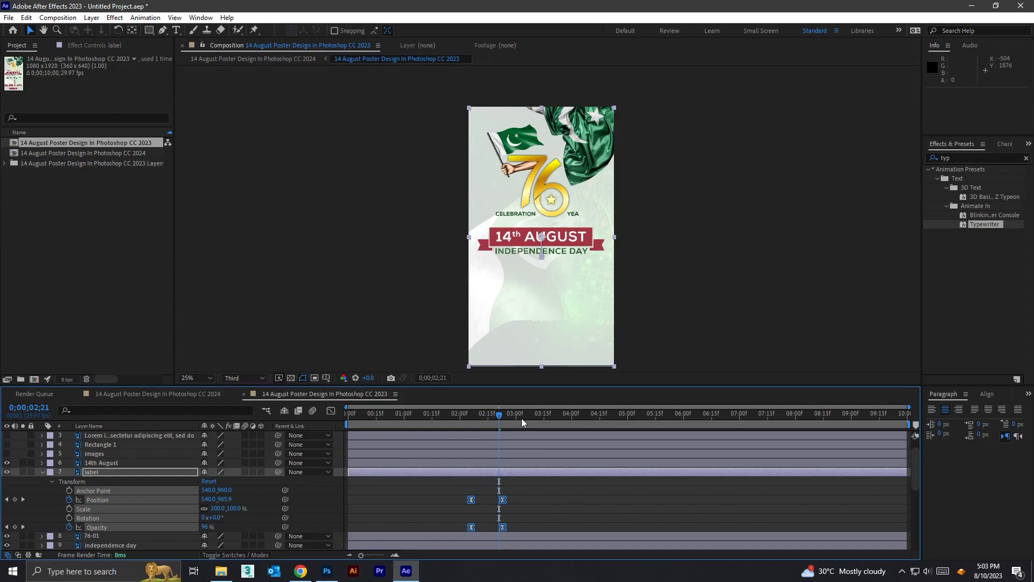
left_click_drag(497, 414, 503, 412)
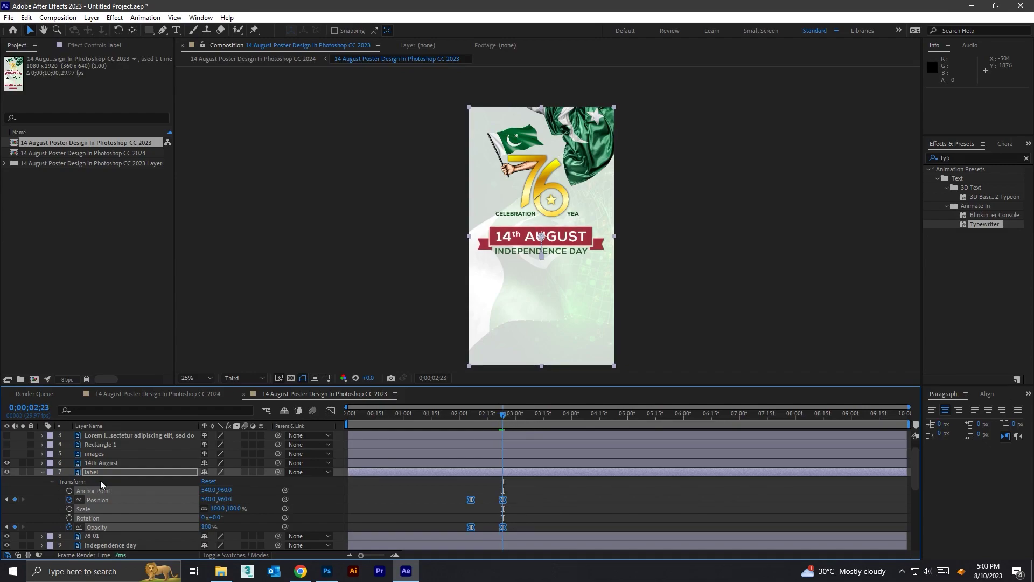
left_click(105, 464)
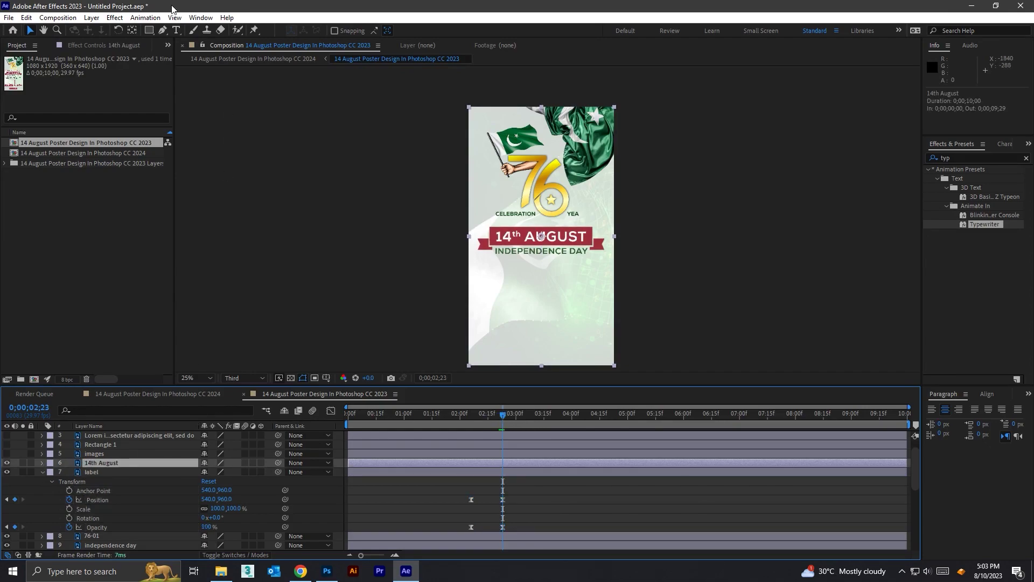
Step: Create a new text line '14th Agust' below the banner
left_click(178, 31)
scroll(556, 169, "up", 4)
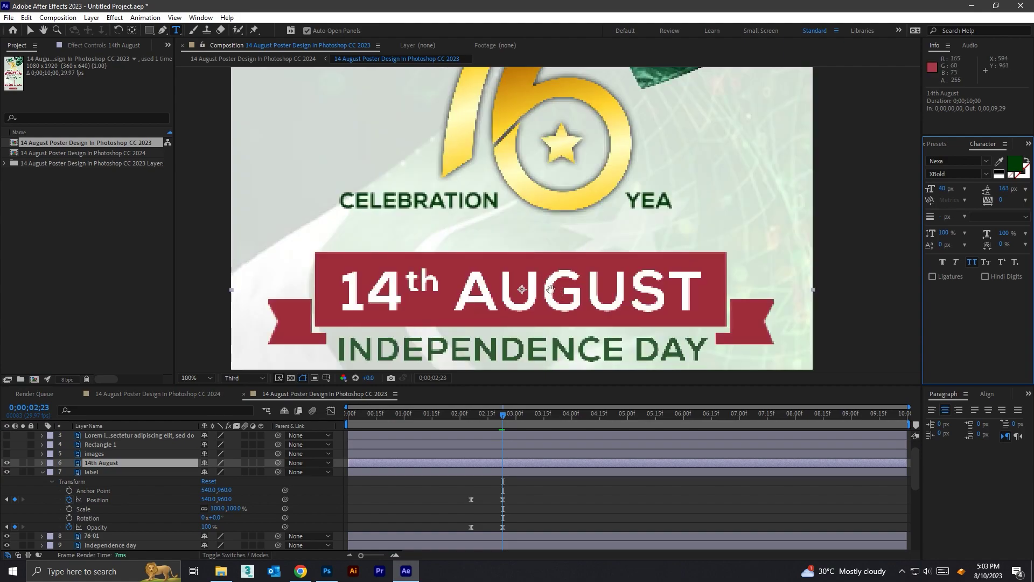
left_click(465, 306)
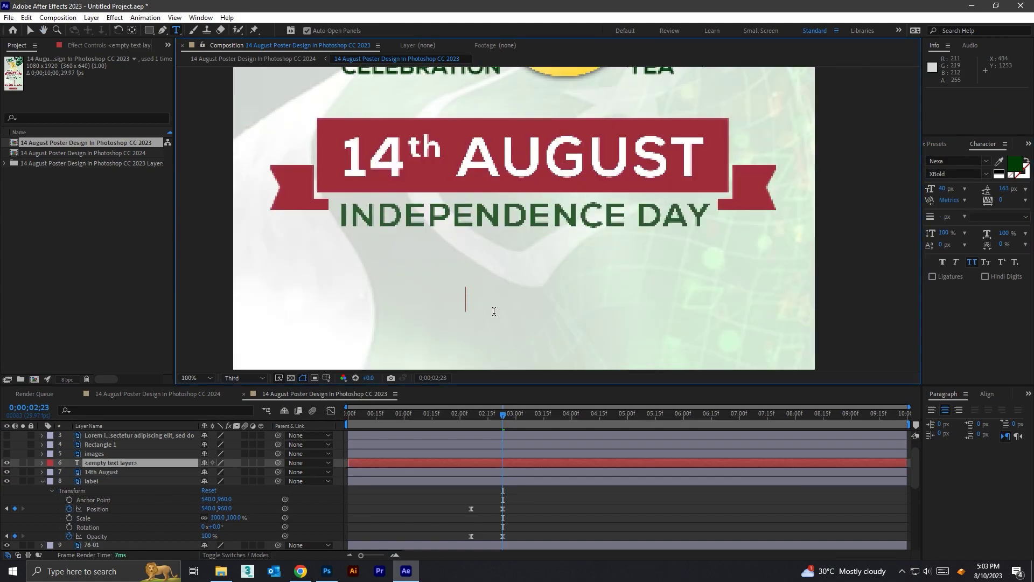
type("14th A")
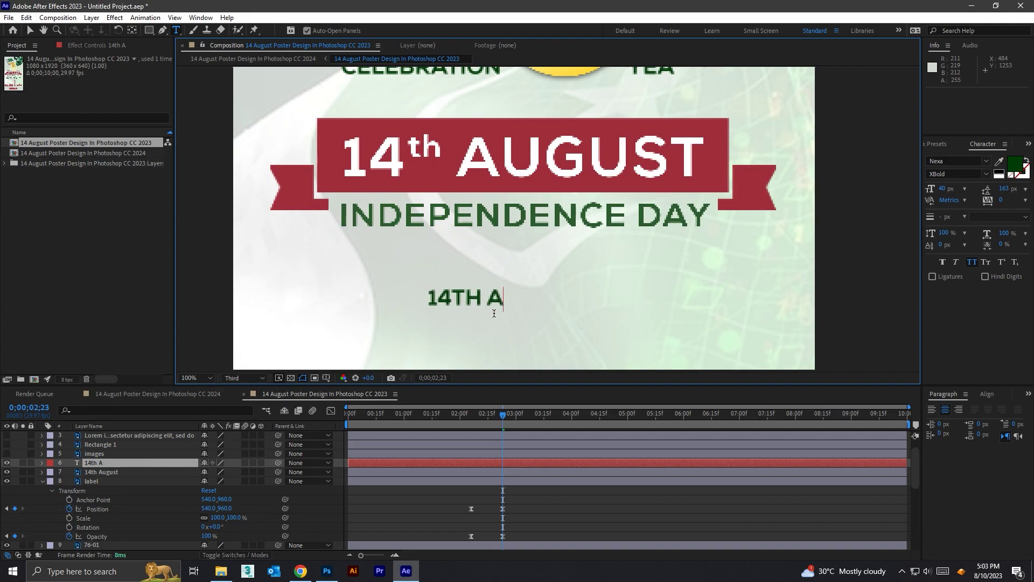
type("gust")
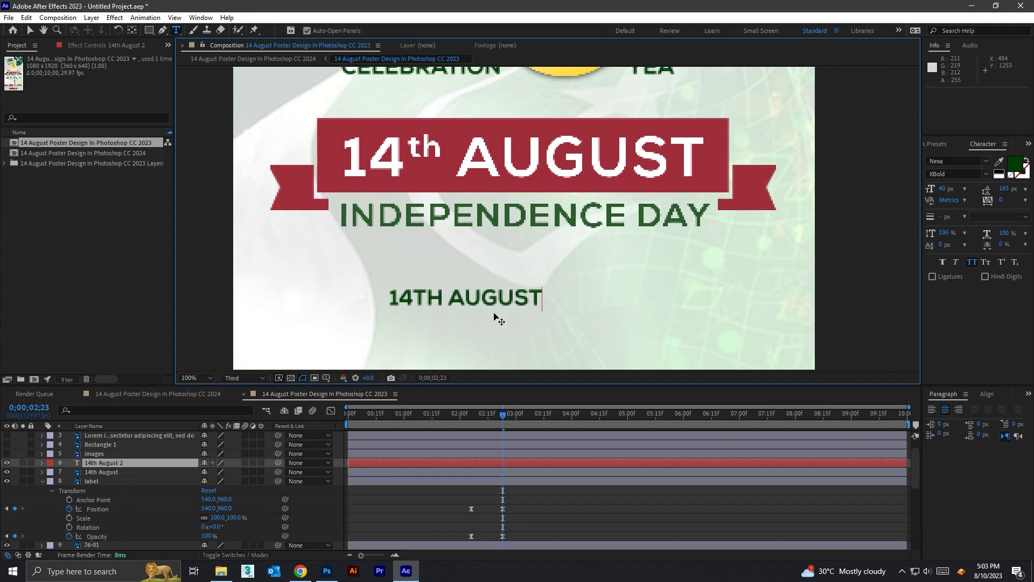
key("ctrl+a")
Step: Make the TH superscript and set the title's fill colour to white
left_click(428, 301)
left_click_drag(413, 298, 444, 297)
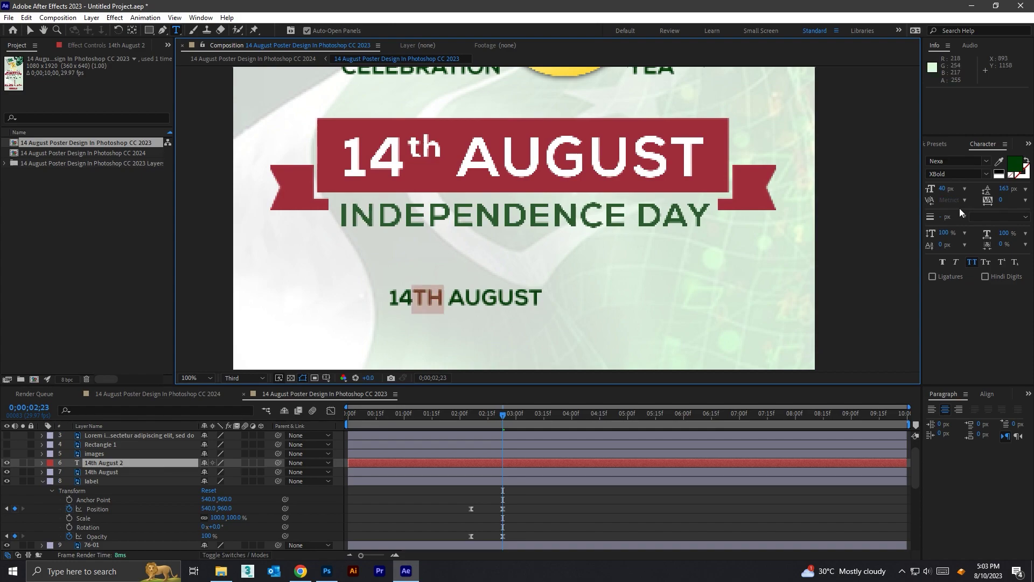
left_click(1002, 263)
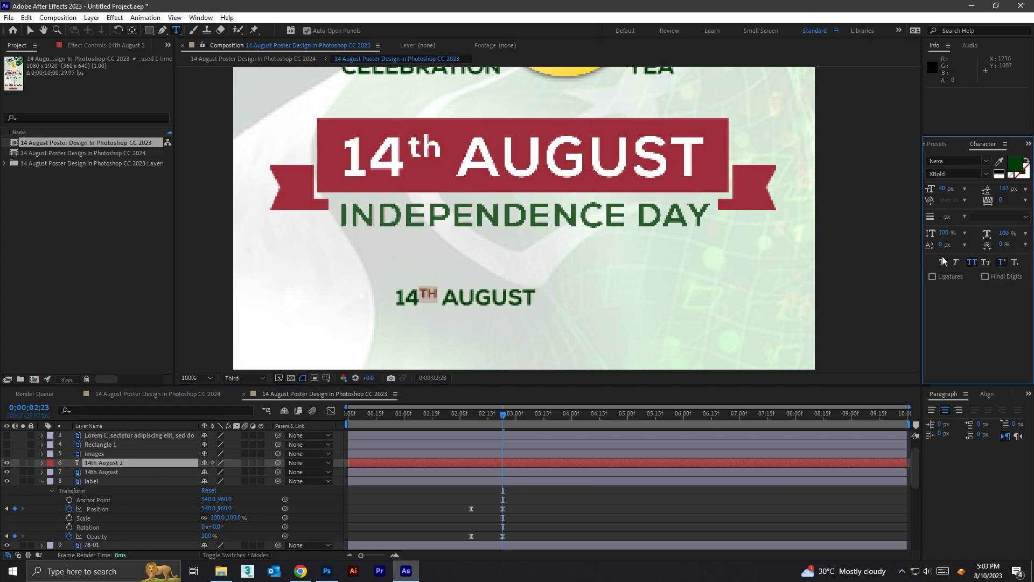
key("ctrl+a")
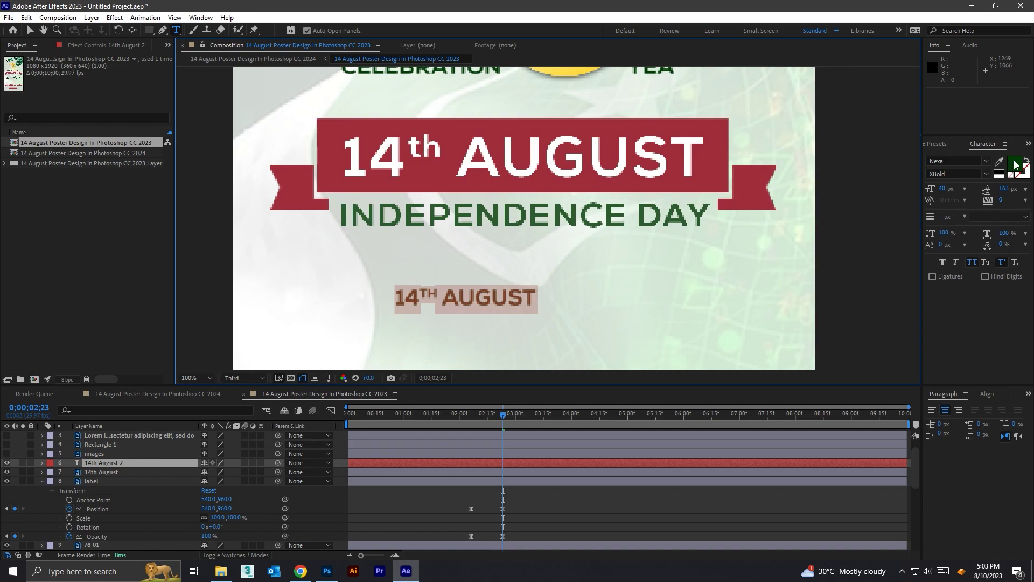
left_click(1015, 164)
left_click_drag(745, 256, 727, 216)
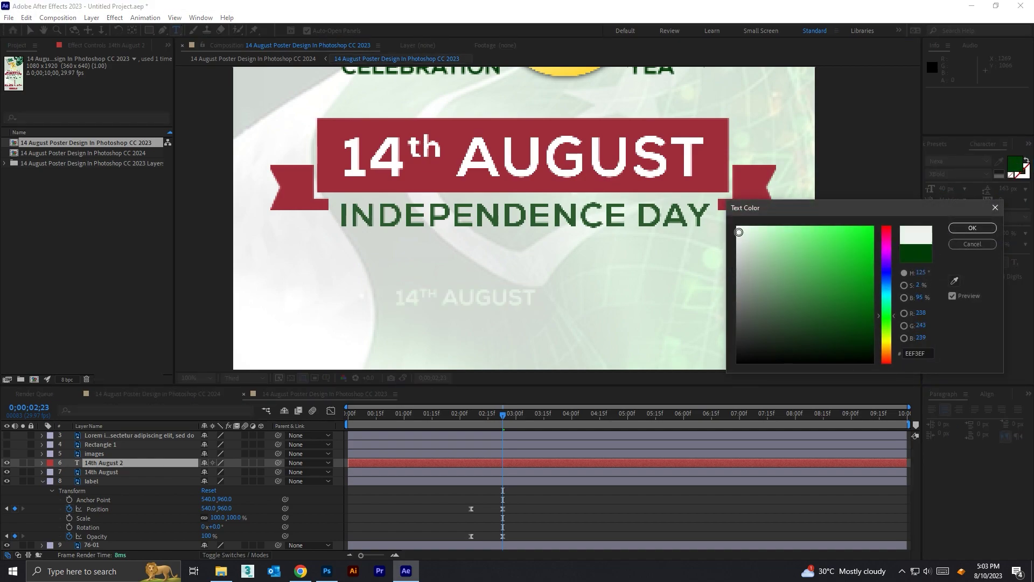
left_click(973, 228)
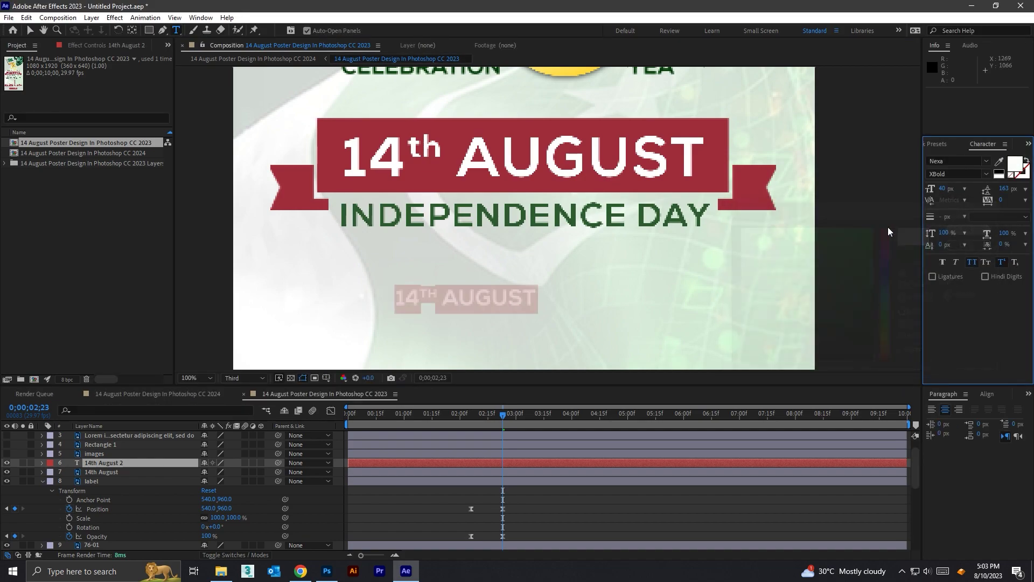
left_click(30, 30)
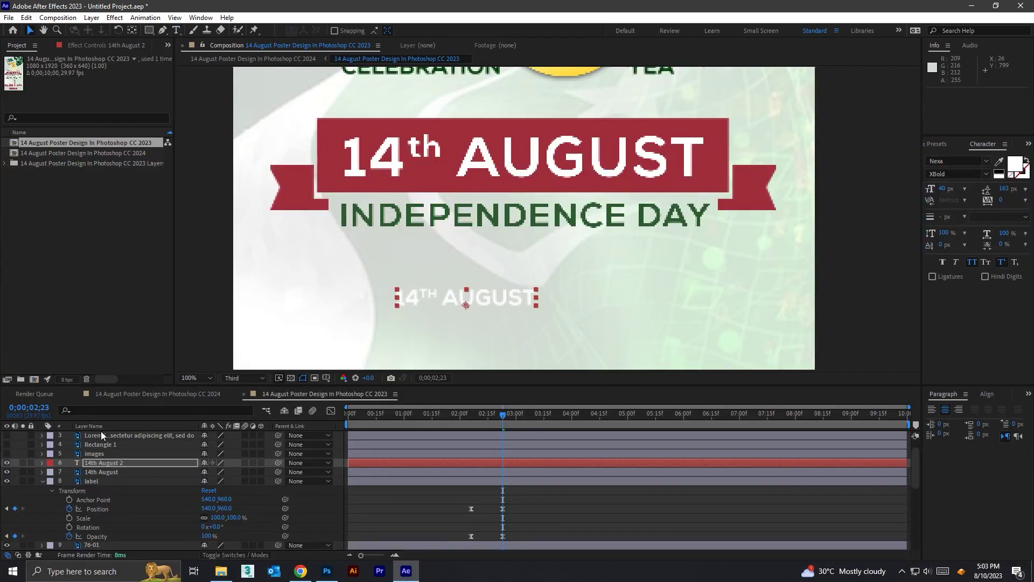
Step: Delete the old 14th August layer and set the new title to 108 px, centred in the banner
left_click(100, 472)
key("Delete")
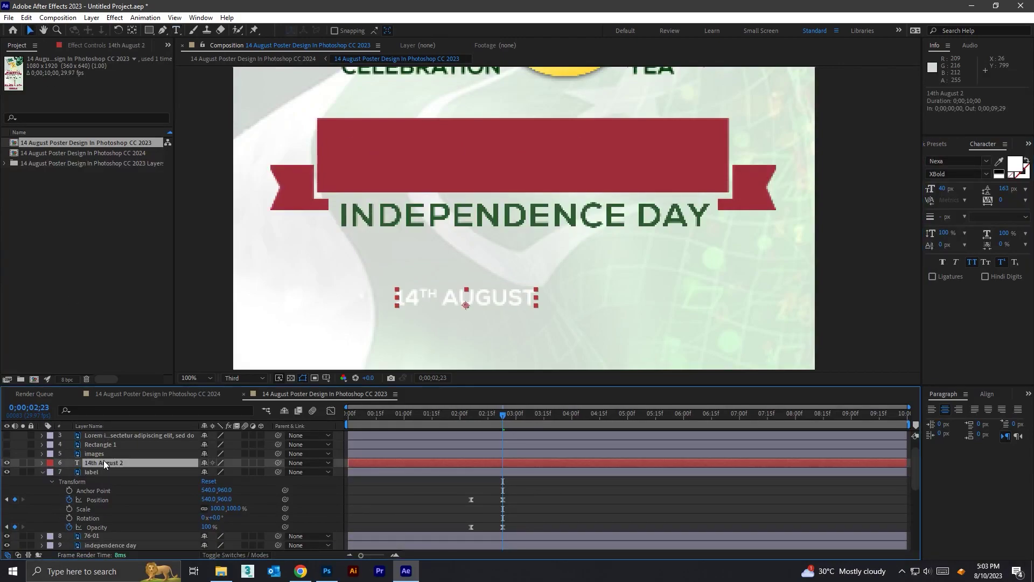
left_click(103, 461)
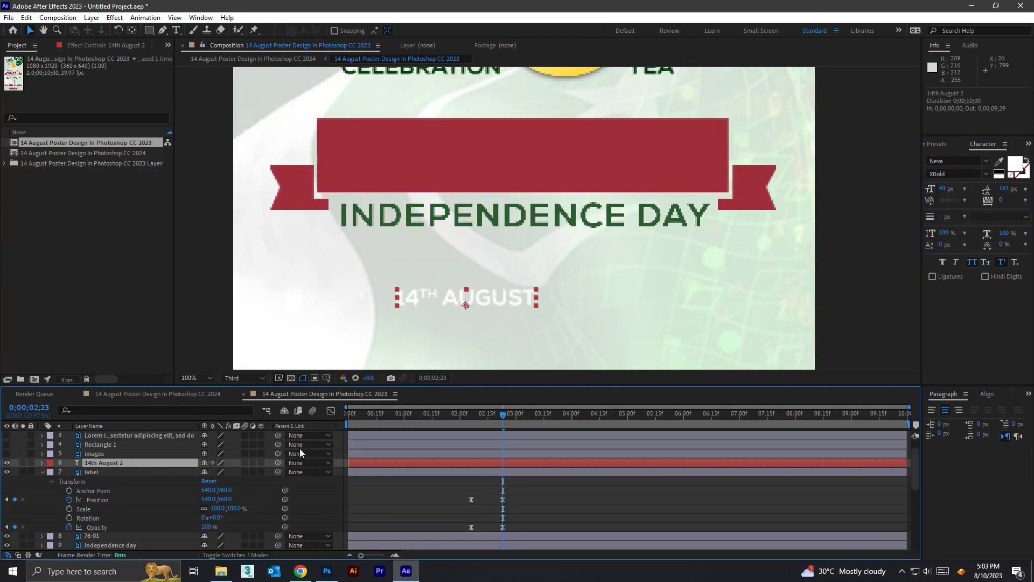
left_click(945, 188)
type("60")
key("Return")
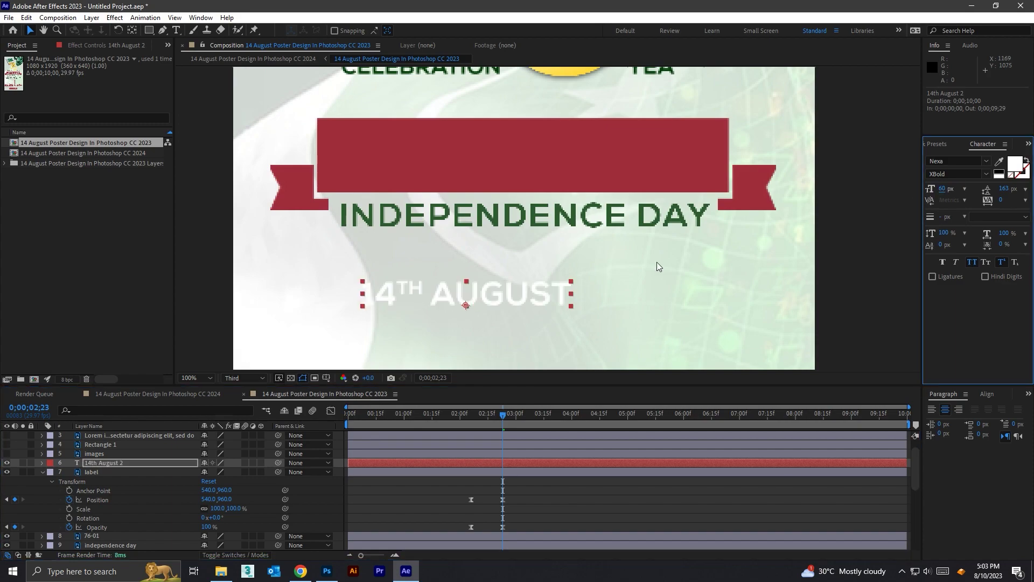
left_click_drag(528, 296, 575, 163)
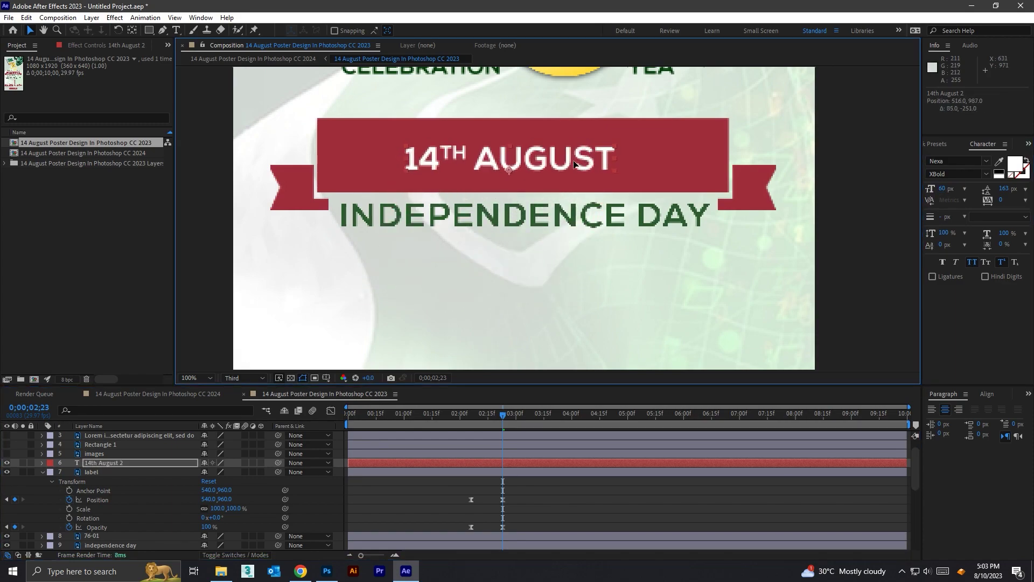
left_click_drag(944, 188, 970, 187)
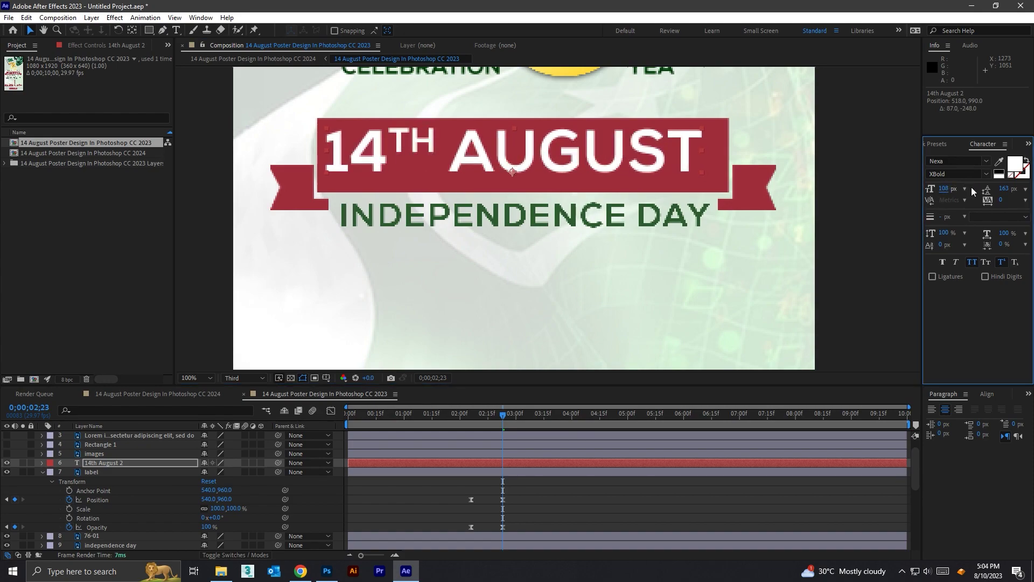
left_click_drag(582, 159, 585, 161)
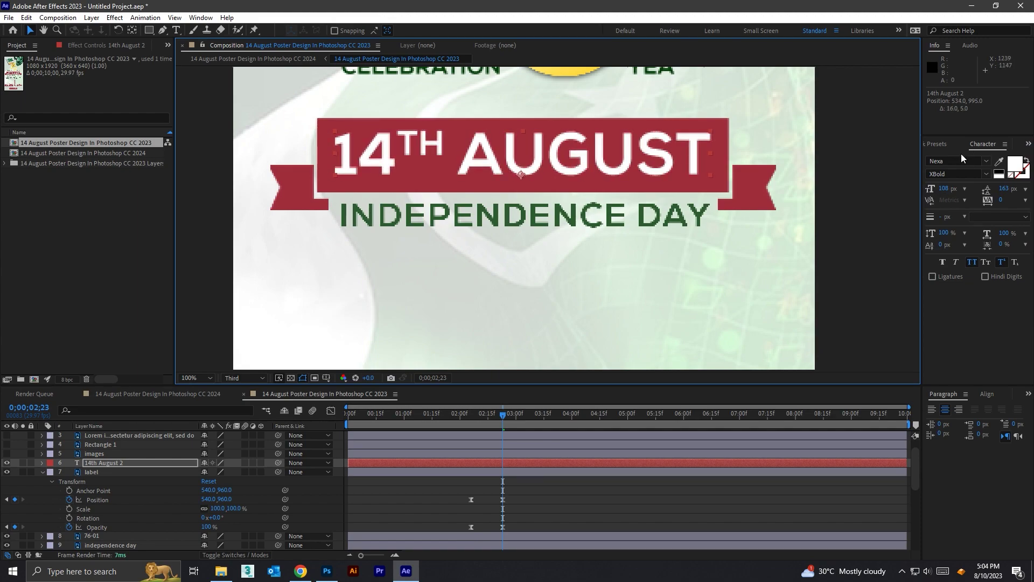
left_click(938, 144)
left_click(965, 159)
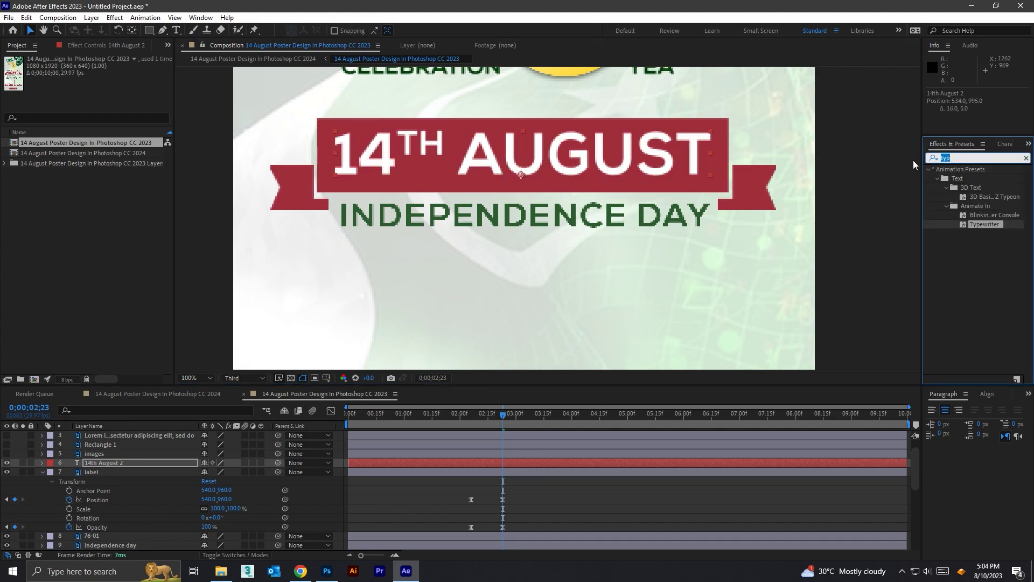
Step: Apply the Zoom Forward preset to the 14th August 2 layer and reveal its Offset property
type("zoom")
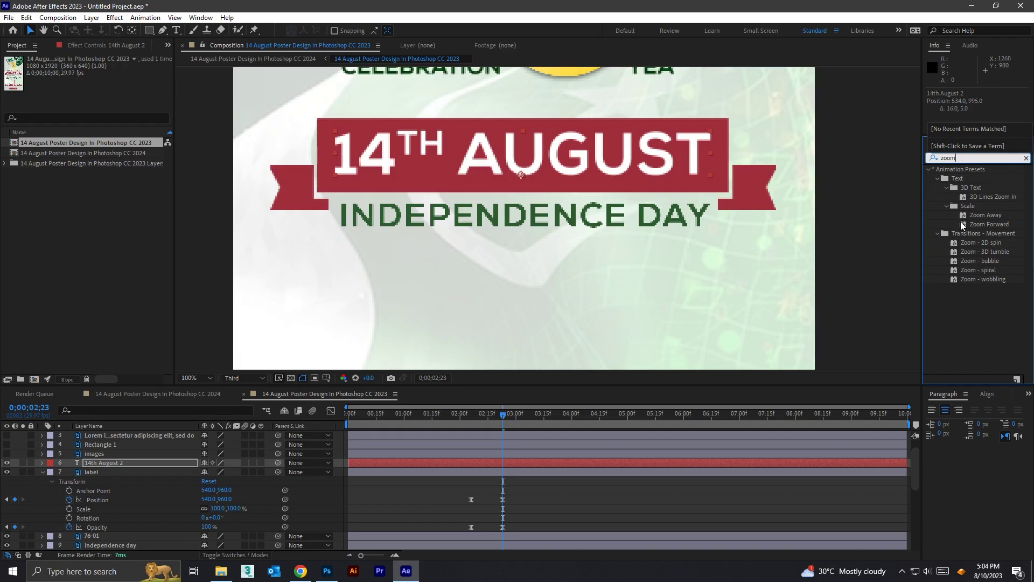
left_click_drag(973, 228, 105, 462)
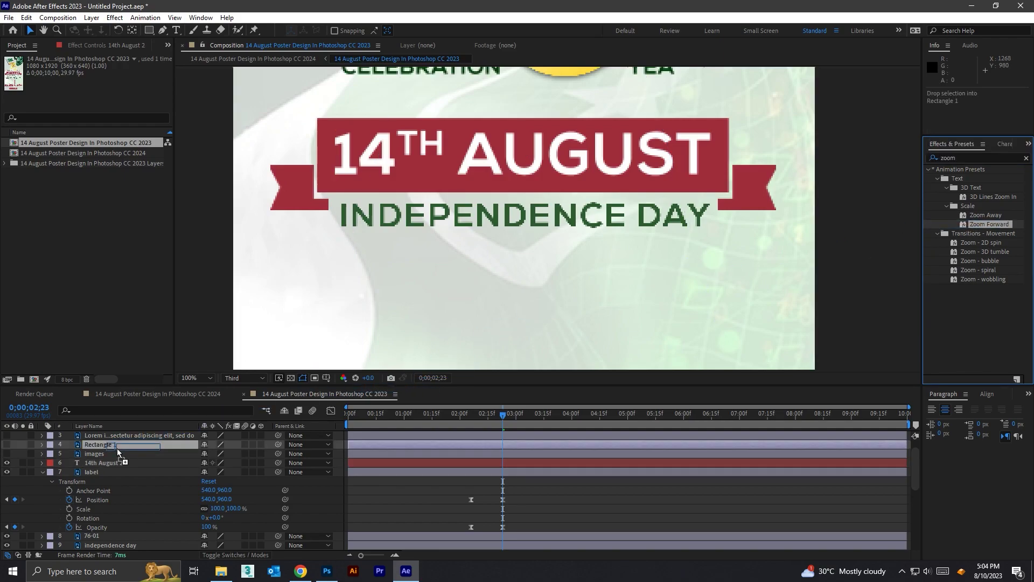
left_click(43, 463)
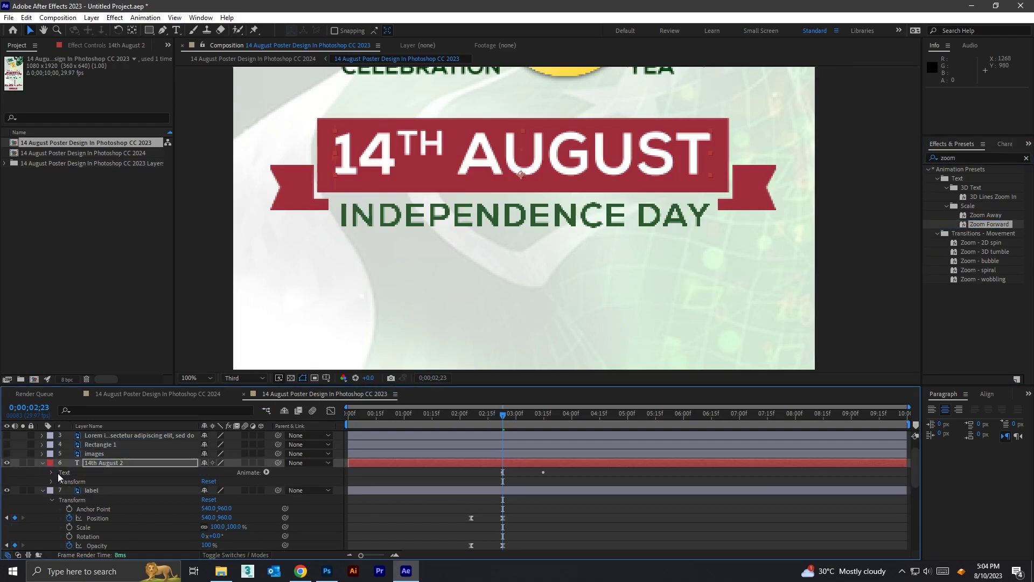
left_click(52, 471)
left_click(60, 510)
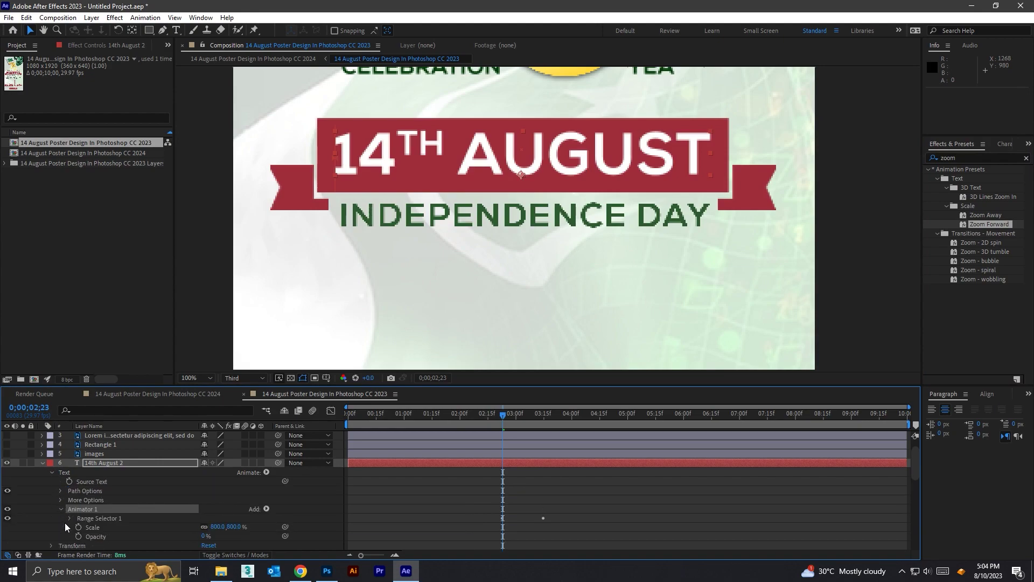
left_click(69, 518)
scroll(525, 535, "down", 3)
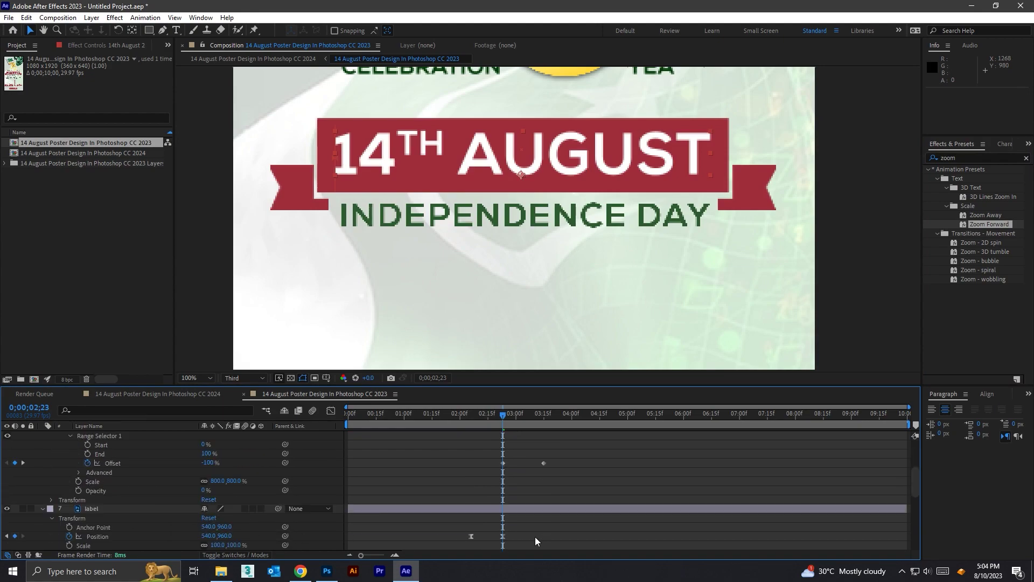
Step: Move the Offset keyframes to about 02;21 and 03;09, then scrub to check the zoom
left_click_drag(542, 463, 509, 464)
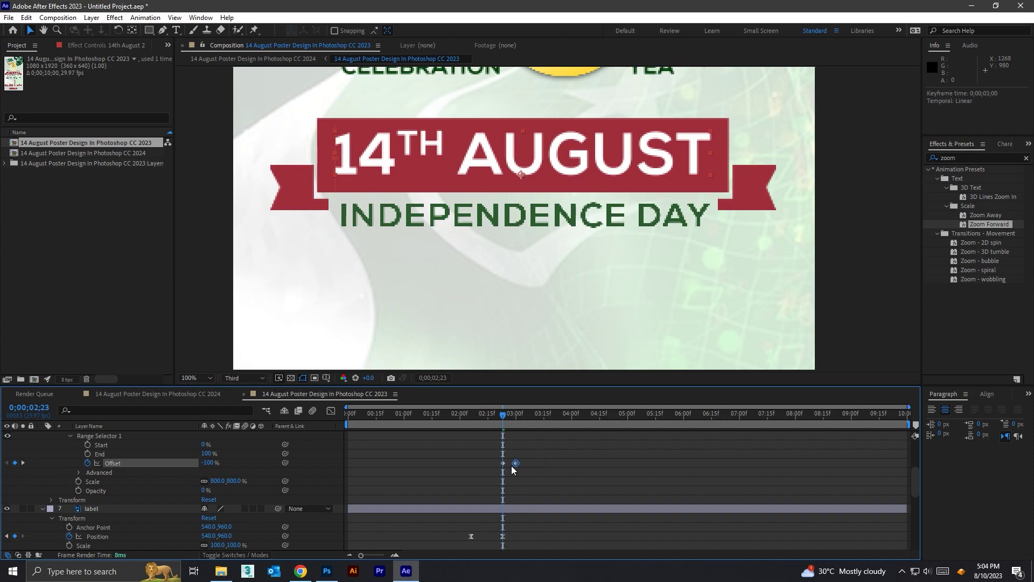
left_click(520, 466)
left_click_drag(504, 462, 539, 463)
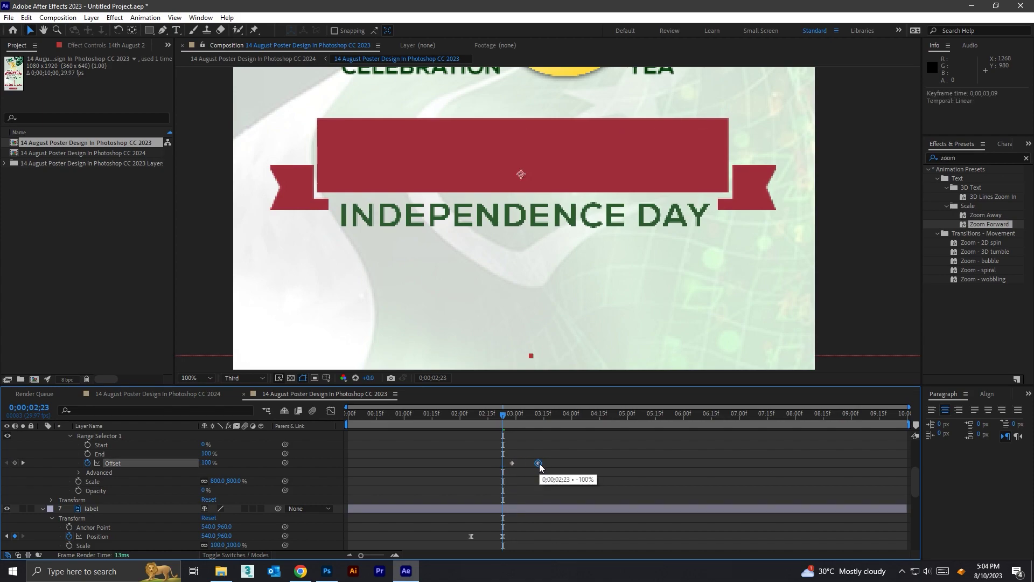
left_click(512, 463)
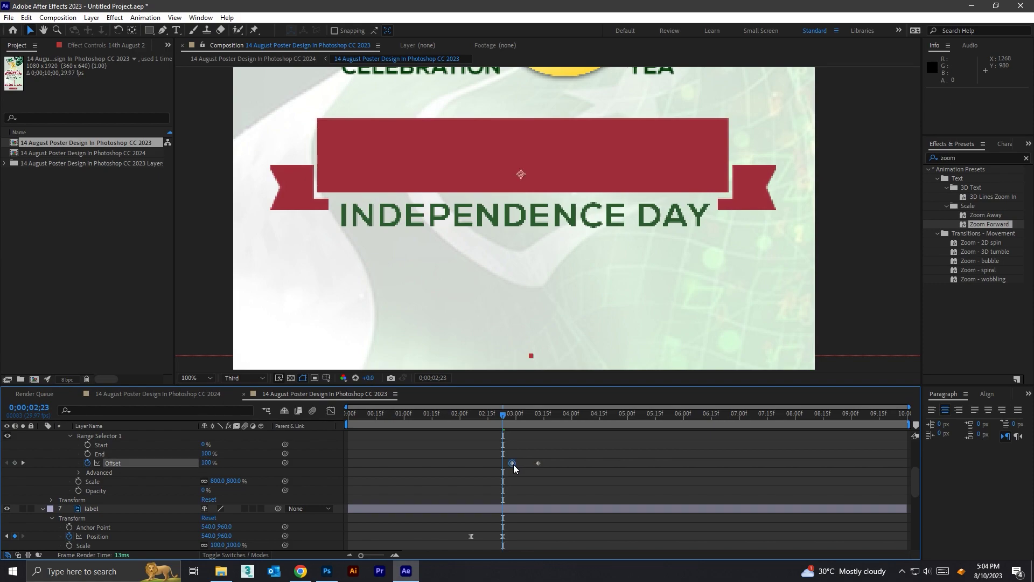
left_click_drag(512, 463, 499, 463)
left_click(496, 416)
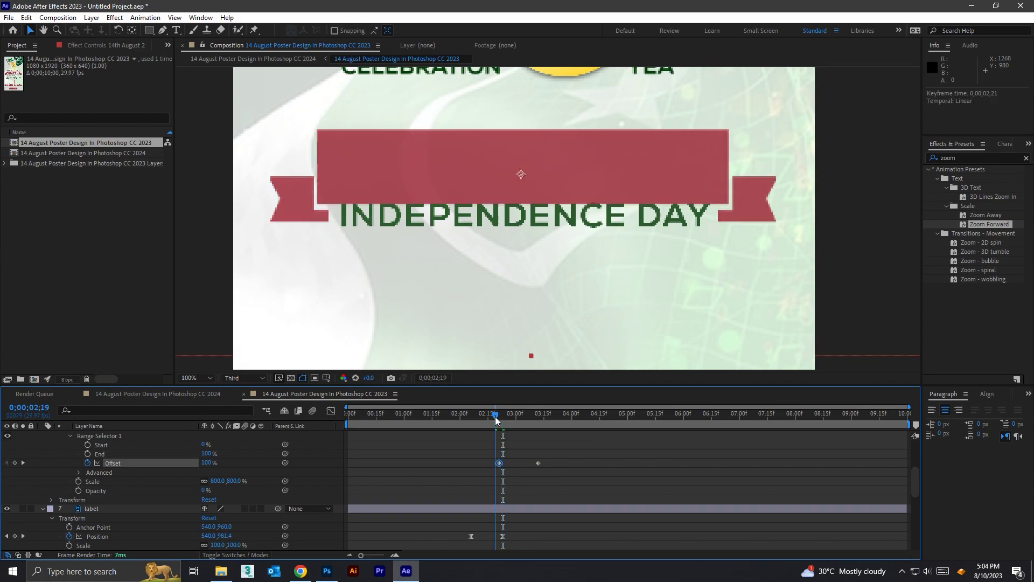
left_click_drag(496, 416, 553, 416)
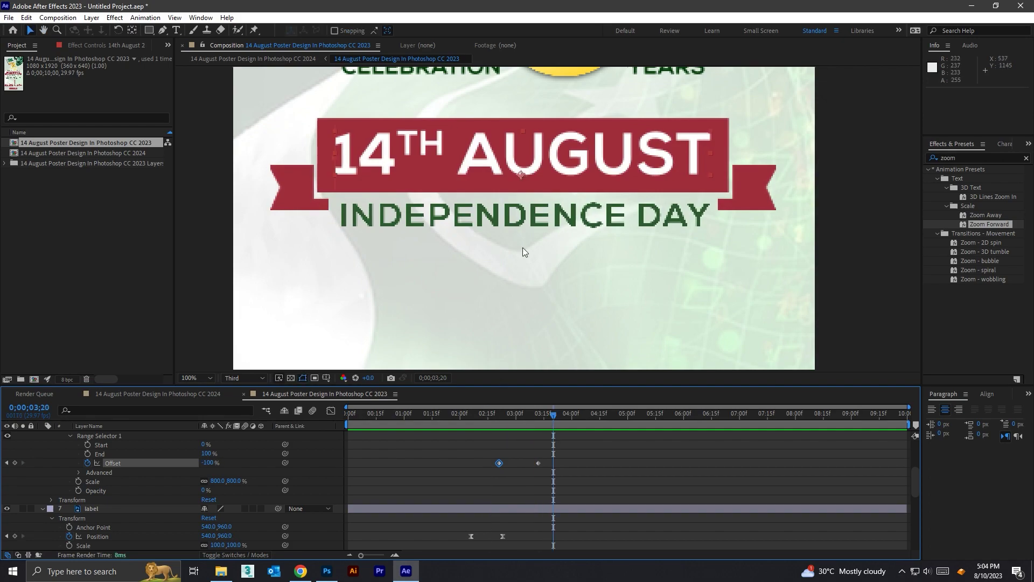
key("comma")
key("comma")
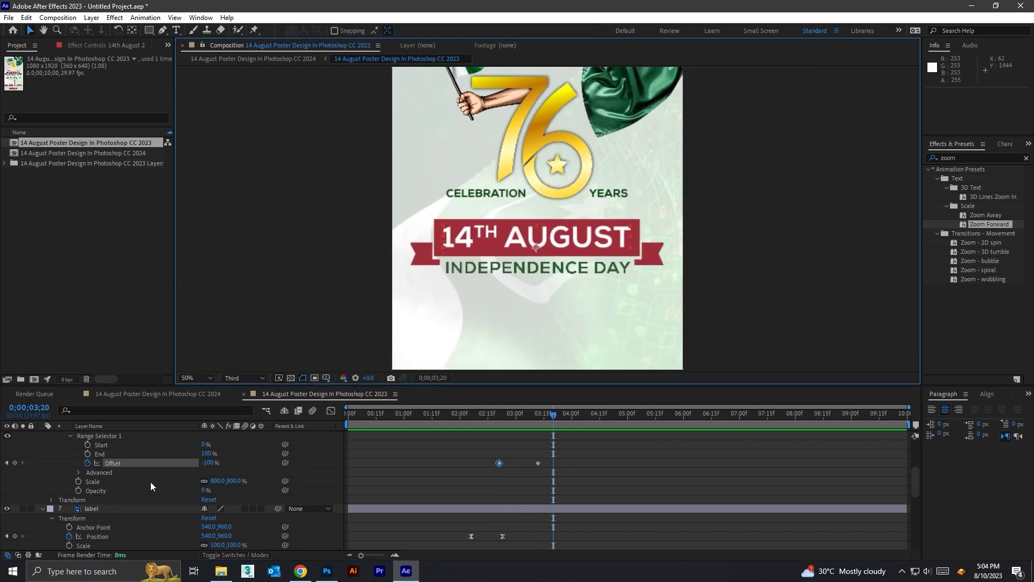
Step: Set the independence day layer's Opacity to 0% and add an Opacity keyframe
scroll(76, 475, "up", 5)
left_click(42, 481)
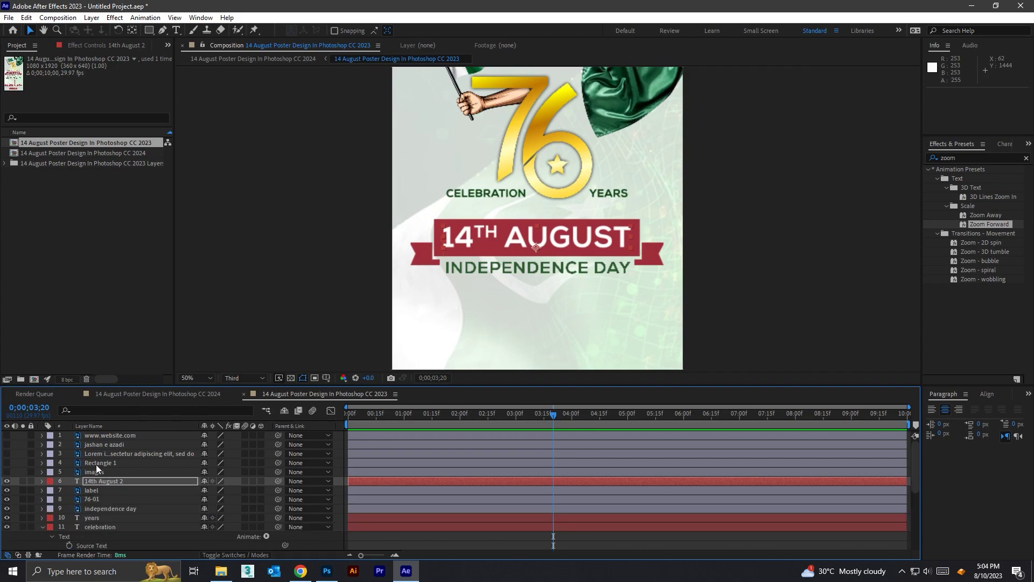
left_click(95, 509)
left_click(41, 508)
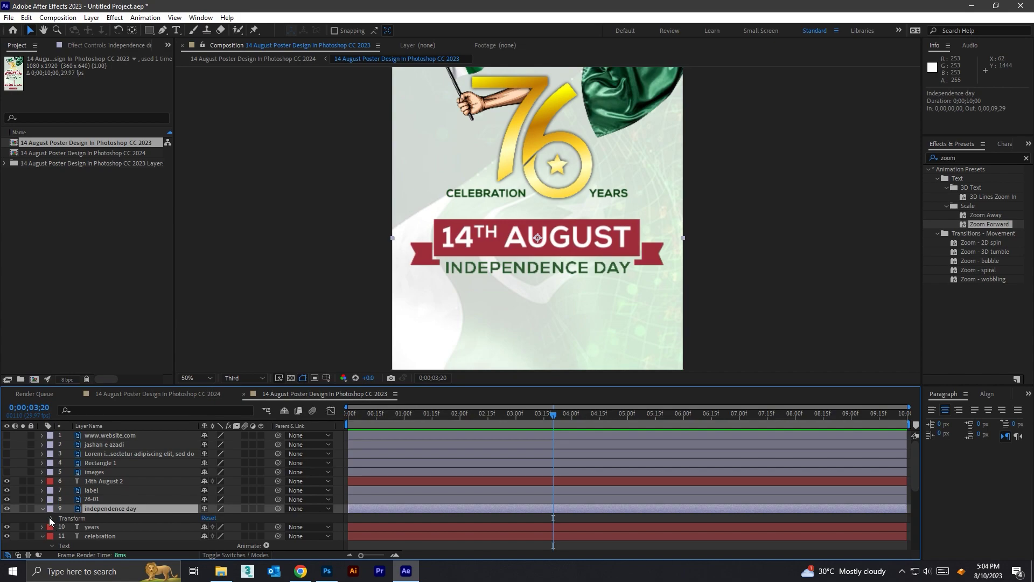
left_click(51, 518)
left_click(207, 545)
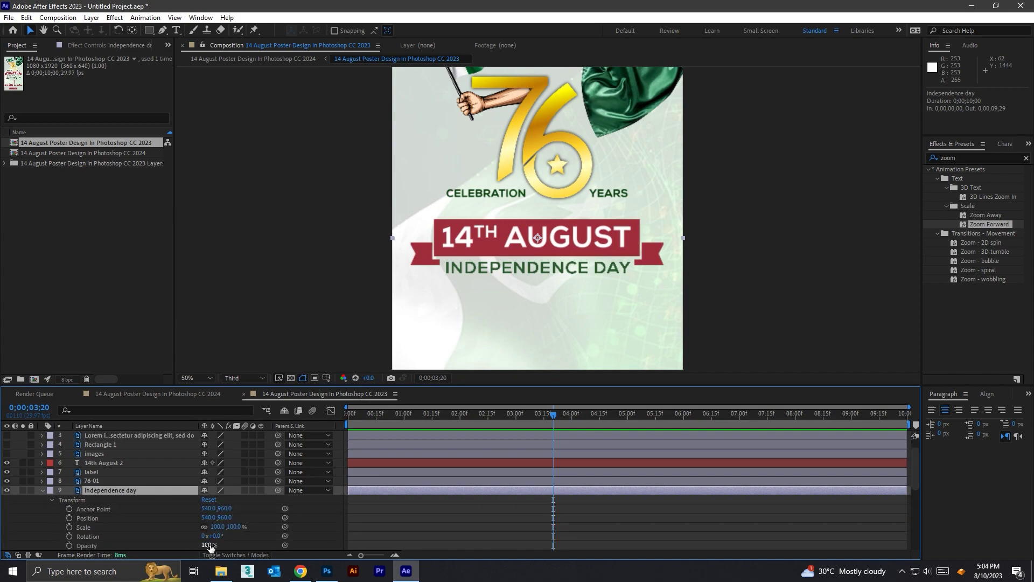
type("0")
key("Return")
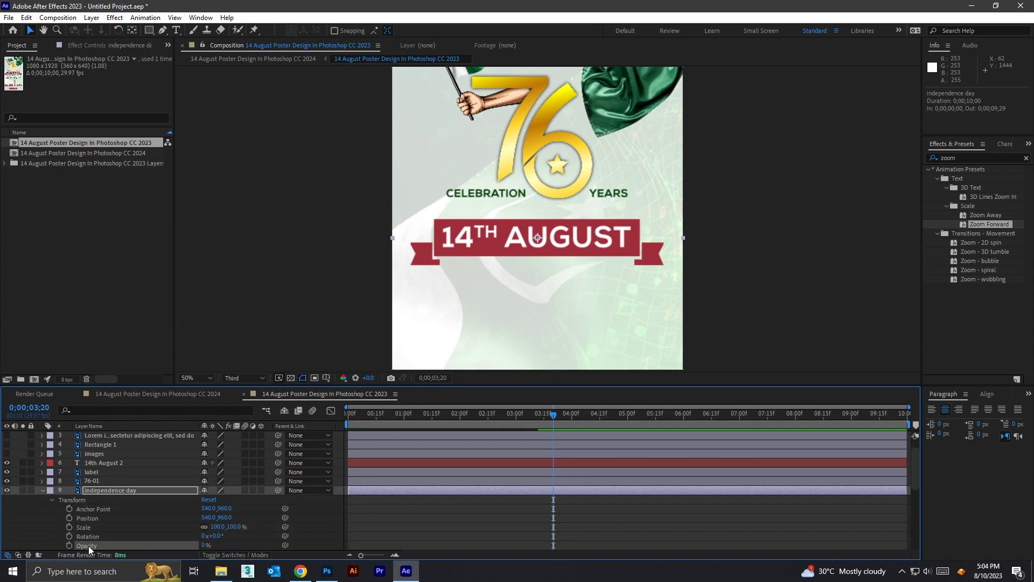
left_click(69, 545)
Step: Move the 0% keyframe to 3;09 and set Opacity to 100% at 4;06
left_click_drag(544, 409, 524, 418)
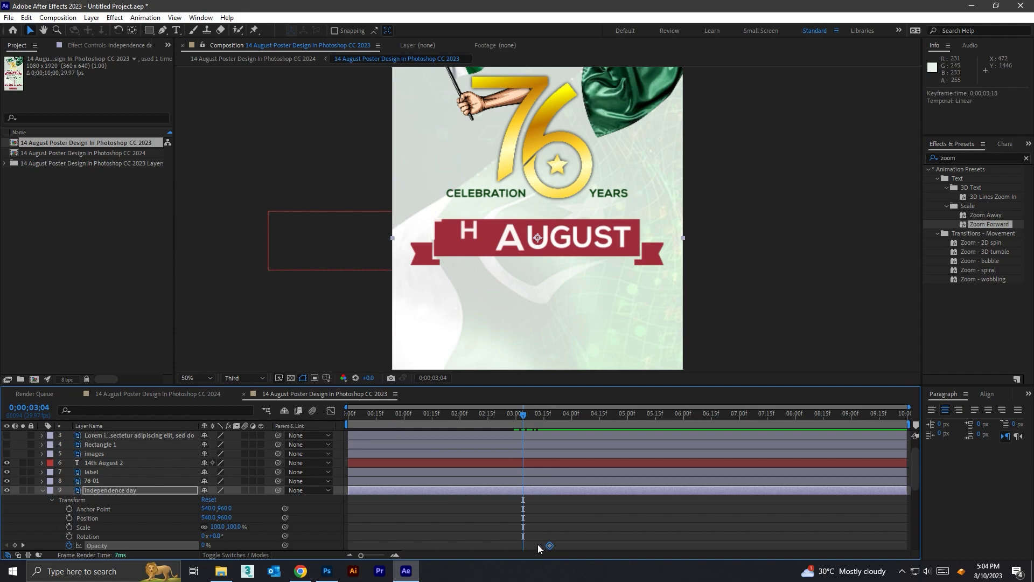
left_click_drag(553, 546, 533, 545)
left_click(558, 416)
key("space")
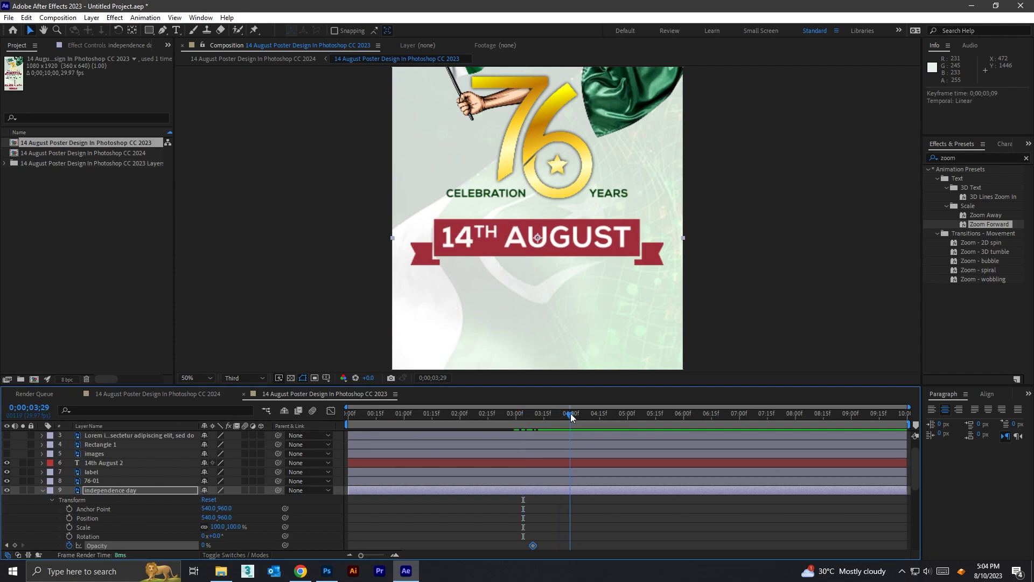
left_click_drag(203, 548, 256, 549)
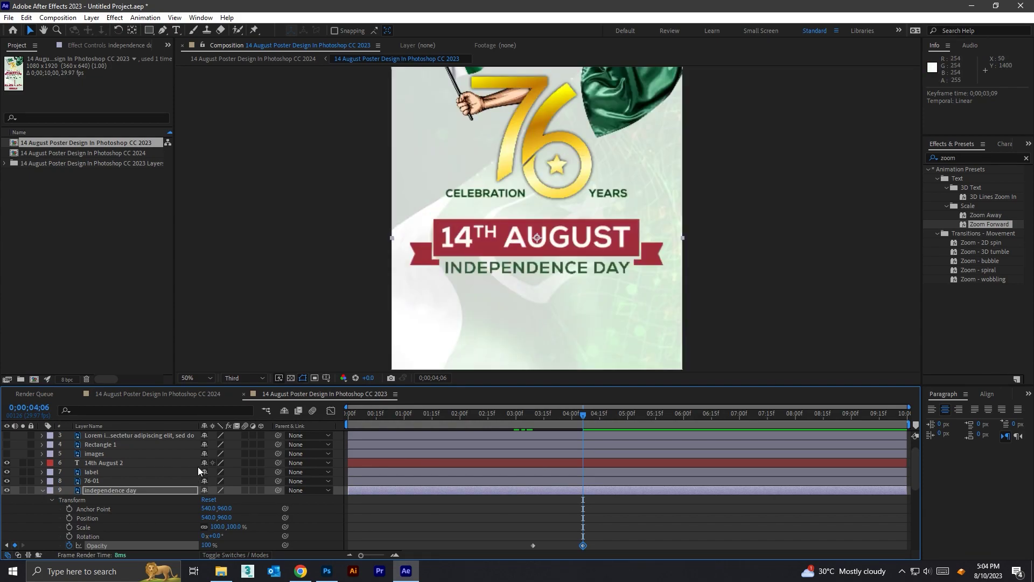
left_click(6, 454)
key("comma")
key("comma")
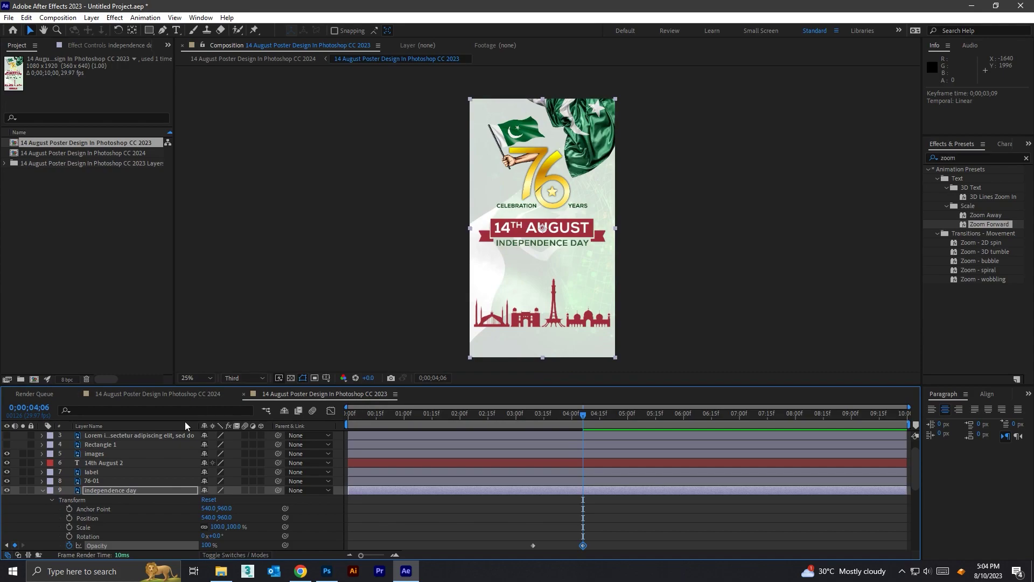
left_click(7, 445)
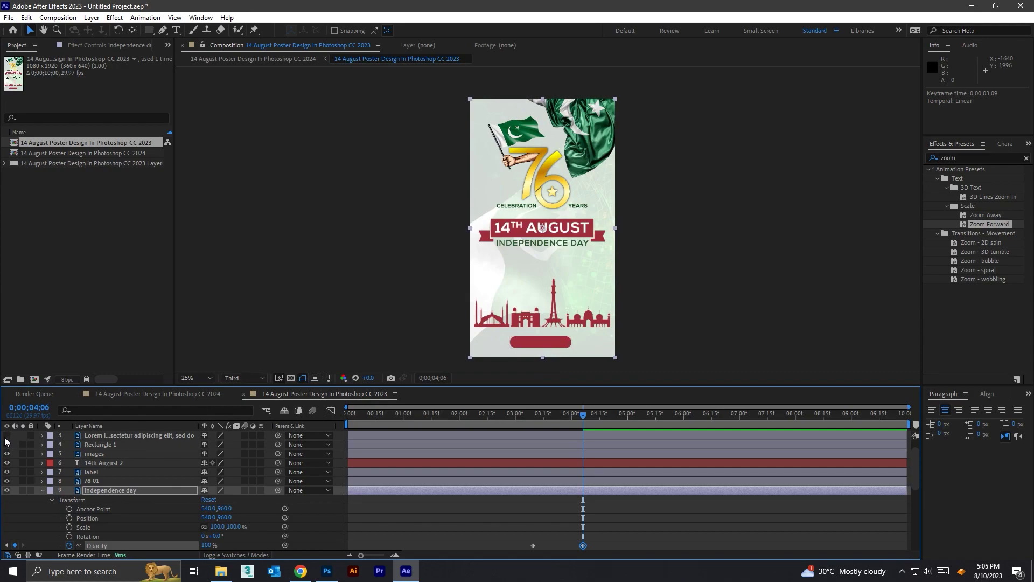
left_click(42, 491)
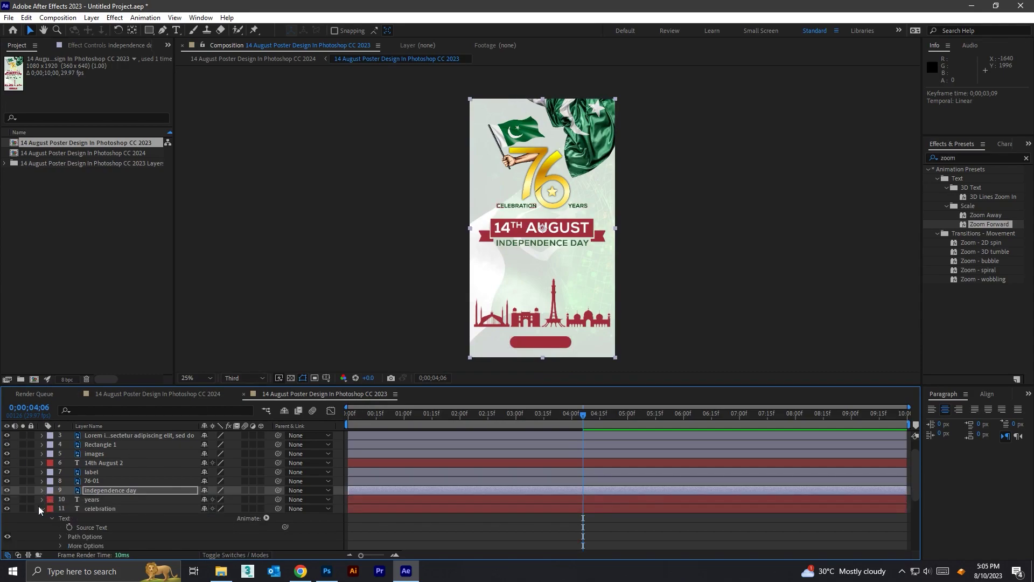
scroll(51, 518, "up", 2)
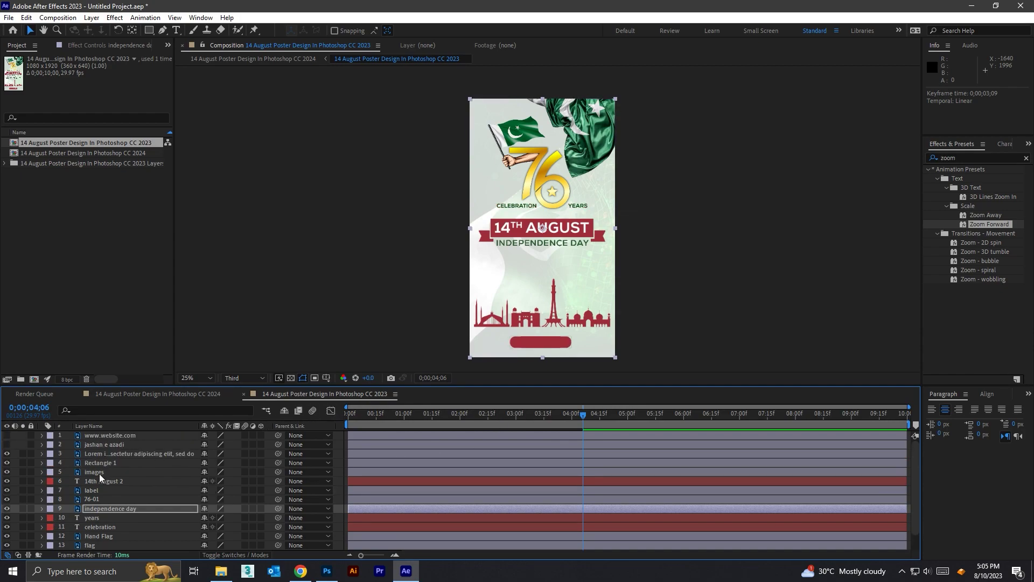
key("F2")
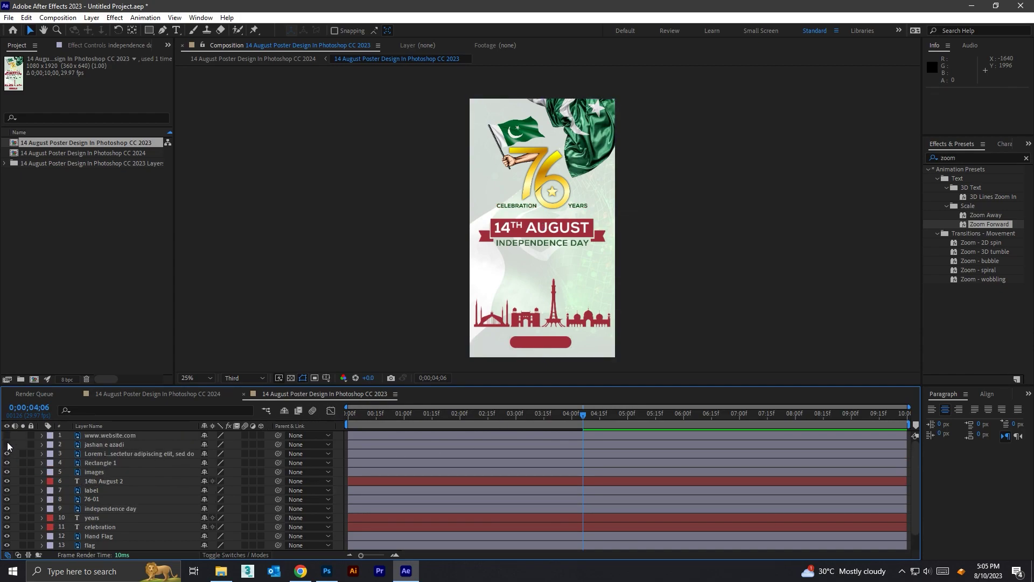
left_click(7, 445)
left_click(7, 435)
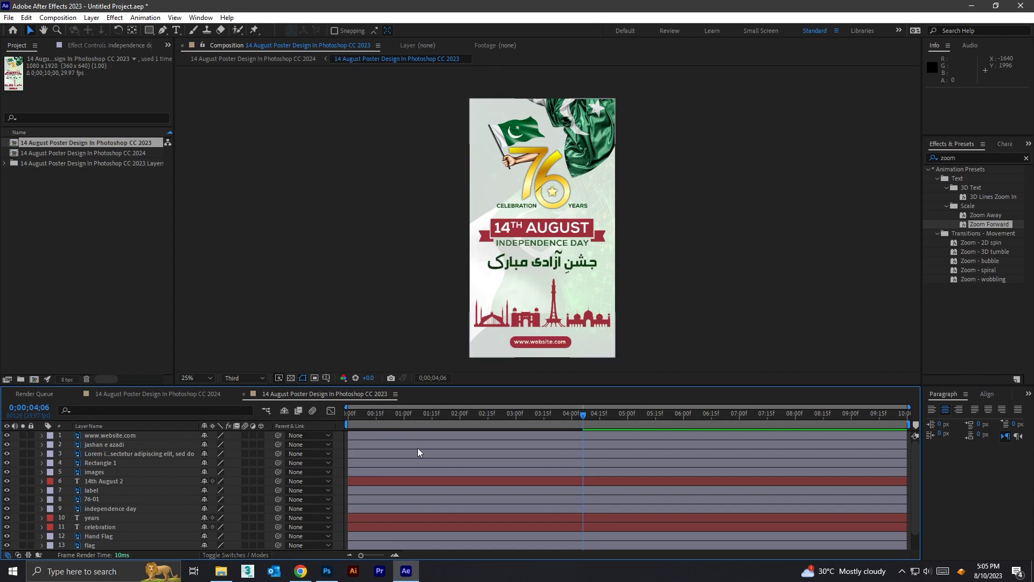
left_click(106, 444)
left_click_drag(584, 414, 546, 416)
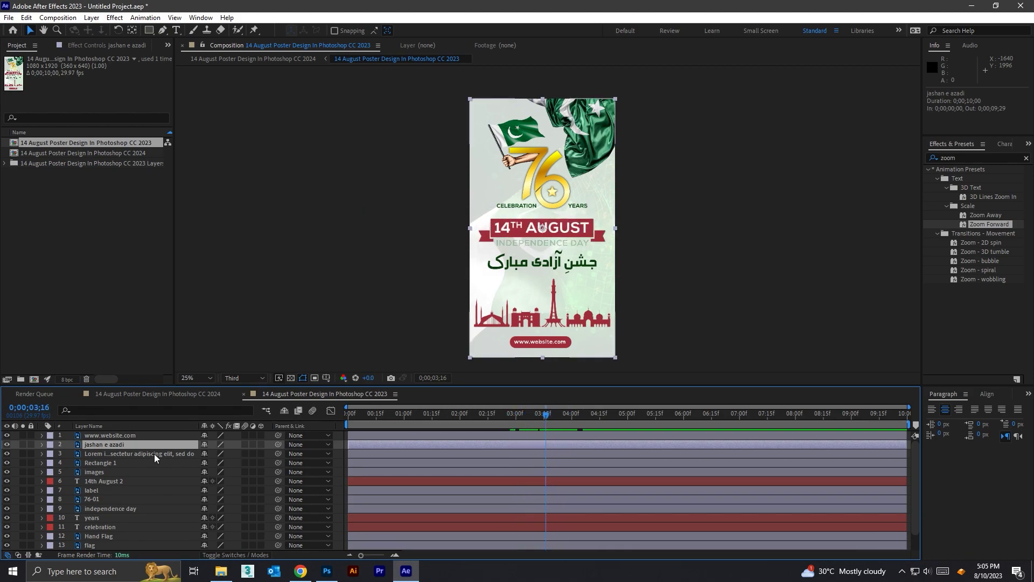
Step: Move the jashan e azadi anchor point onto the Urdu text with the Pan Behind tool
left_click(41, 445)
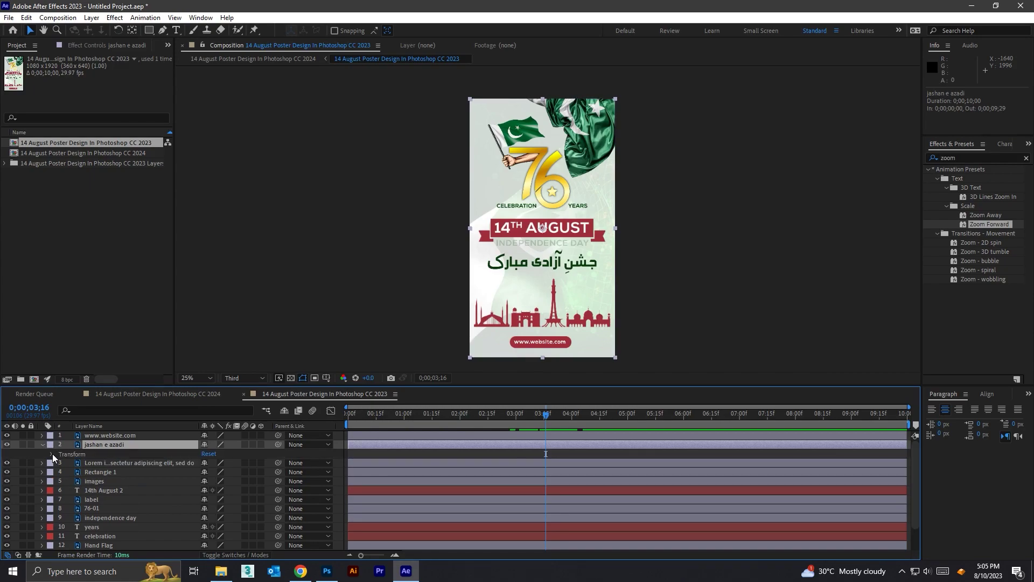
left_click(52, 454)
scroll(570, 254, "up", 2)
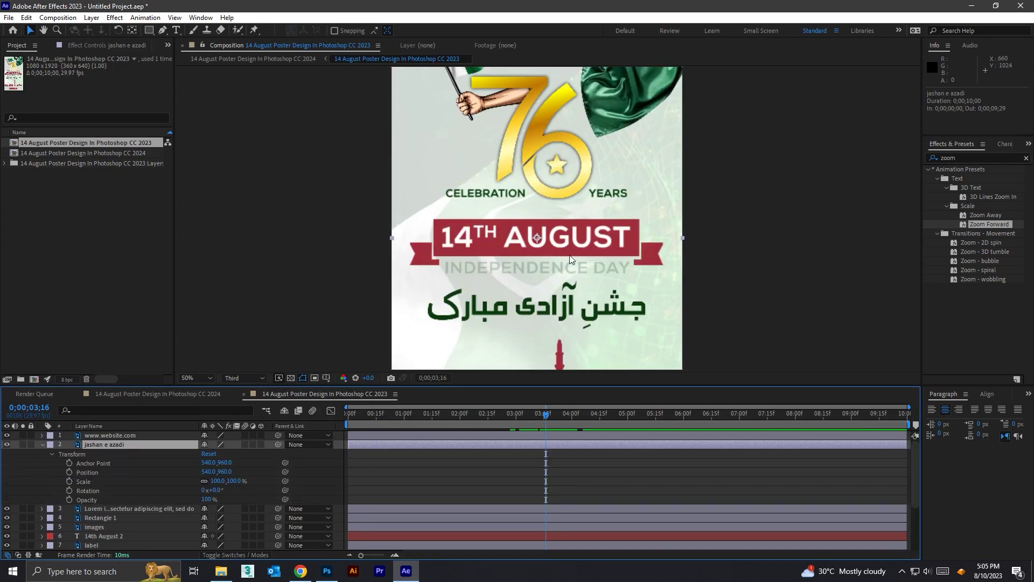
left_click(132, 30)
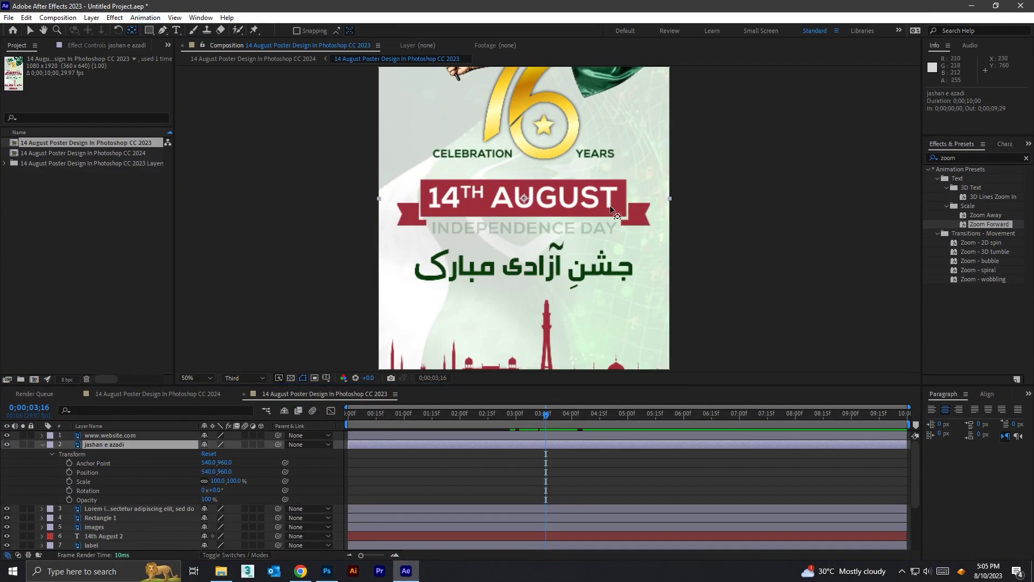
left_click_drag(525, 198, 528, 268)
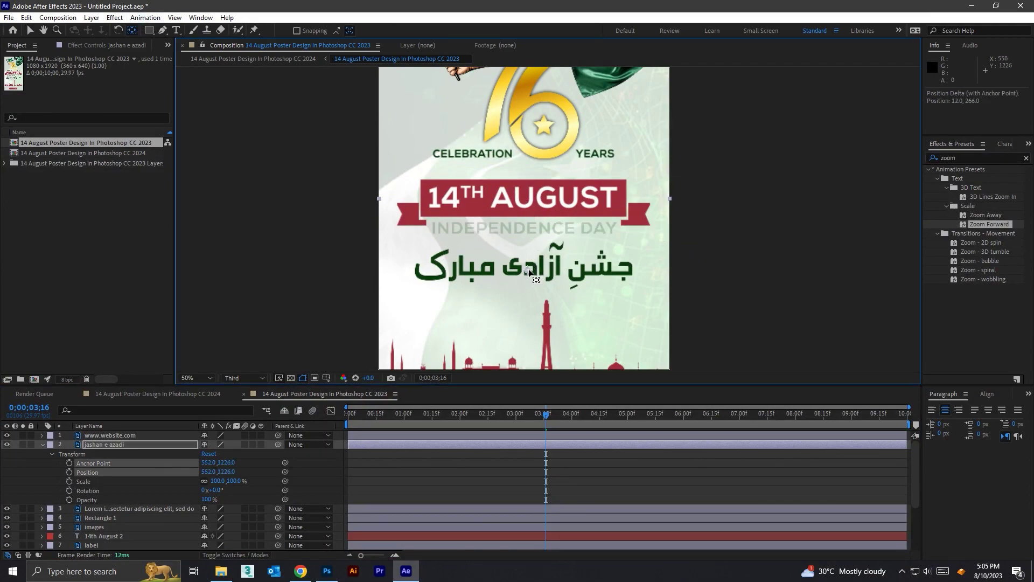
Step: At about 3;12, keyframe the greeting at 216% scale and 0% opacity
left_click_drag(541, 420, 539, 418)
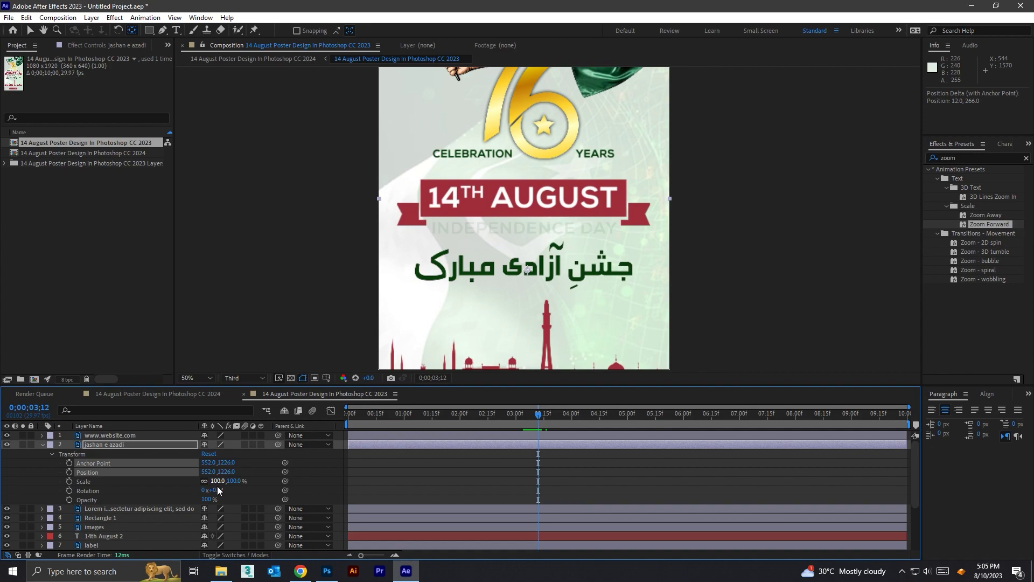
left_click_drag(218, 481, 276, 479)
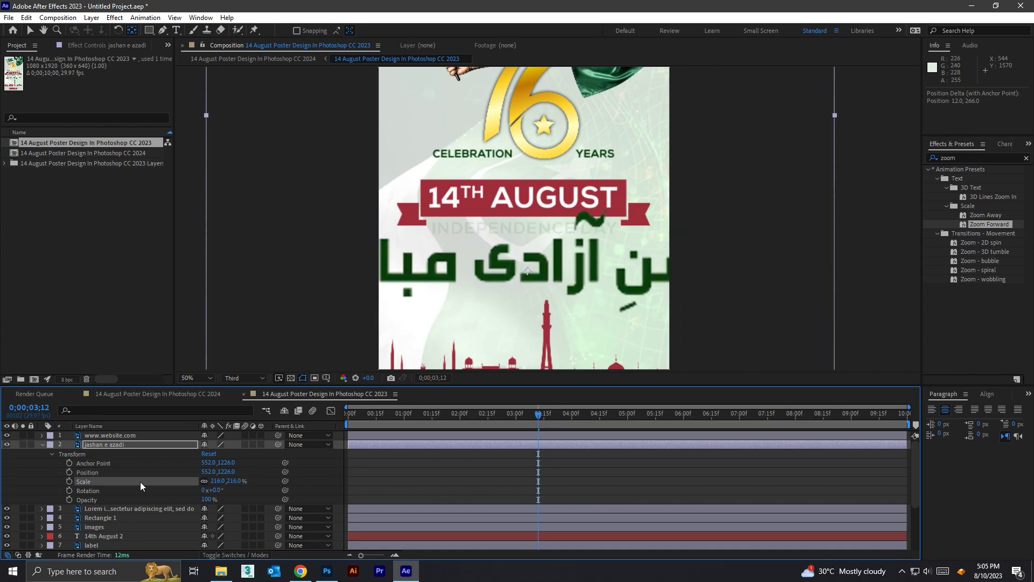
left_click(69, 499)
type("0")
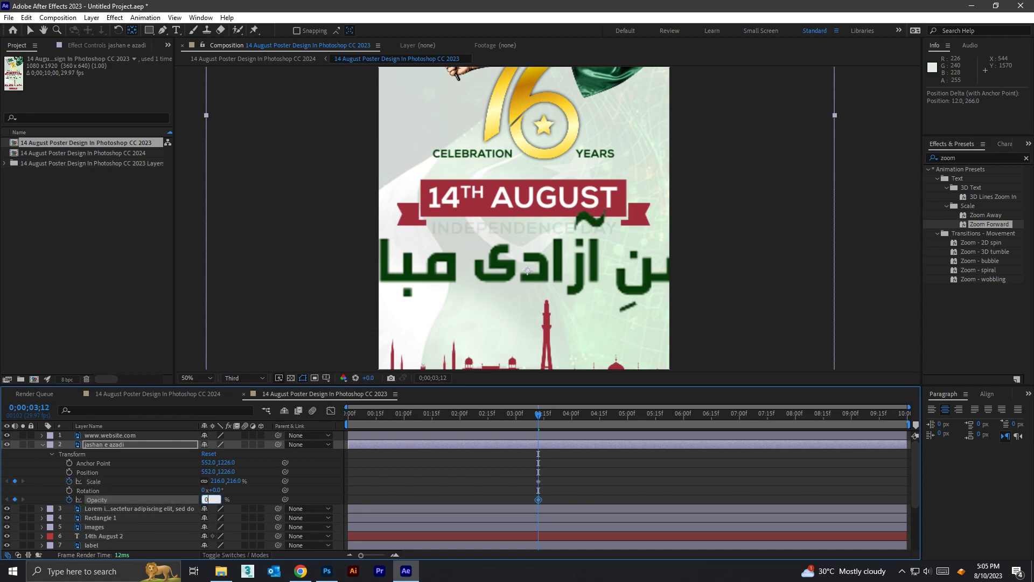
key("Return")
Step: At 4;01 set 100% opacity and 100% scale, Easy Ease the keyframes, and preview
key("space")
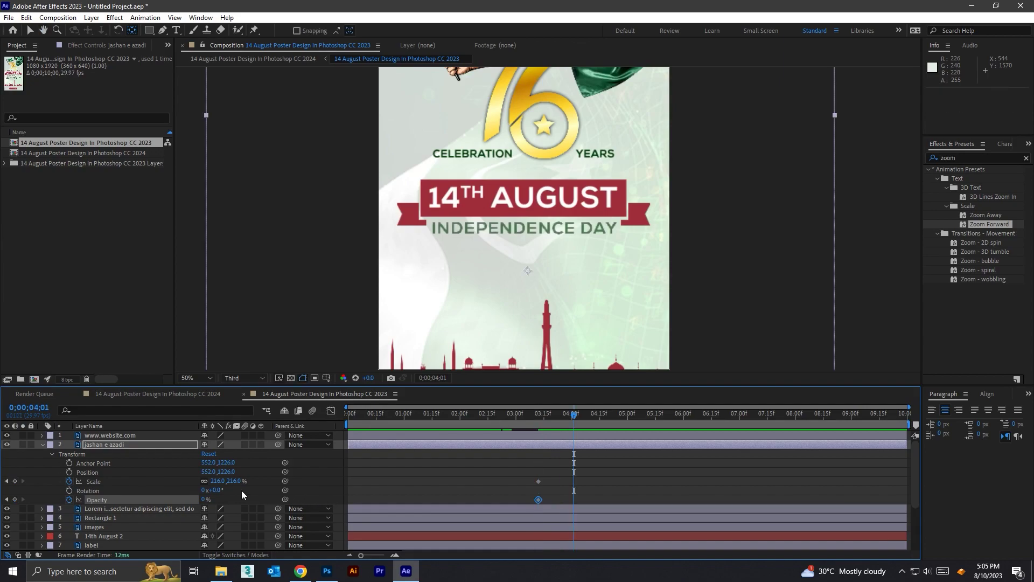
left_click(203, 499)
type("100")
key("Return")
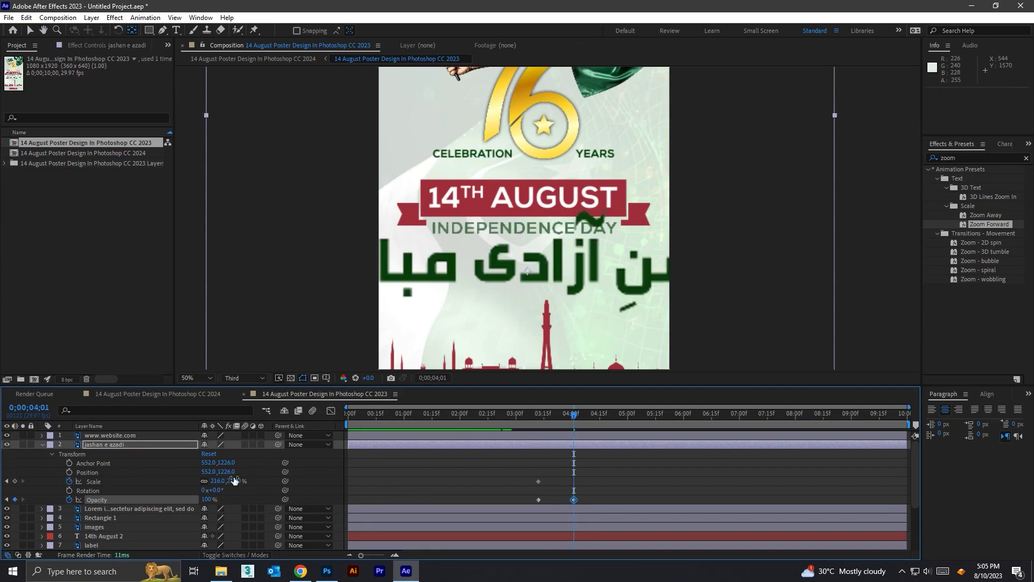
left_click(217, 481)
key("Return")
left_click_drag(514, 469, 589, 506)
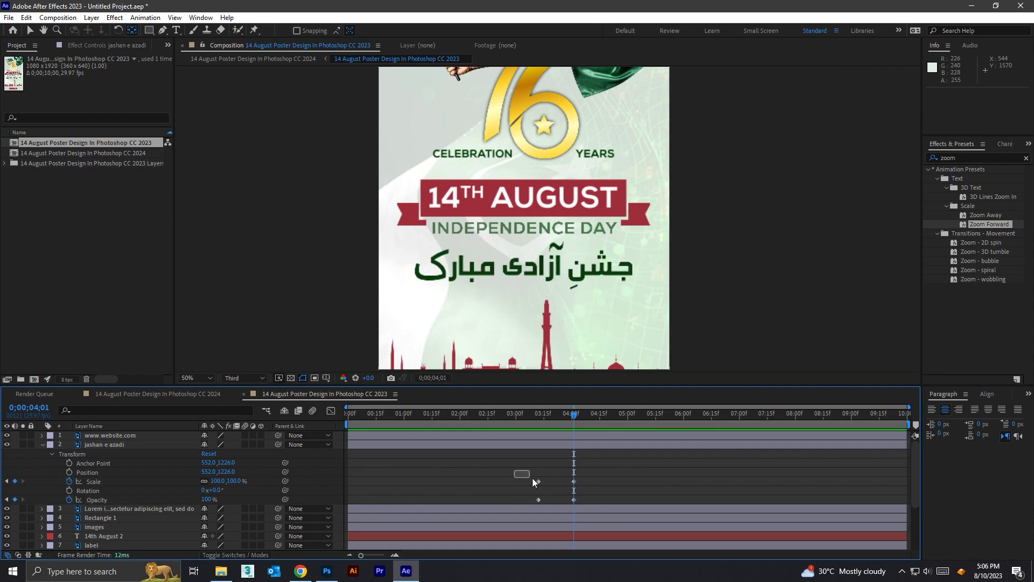
key("F9")
left_click(519, 413)
key("space")
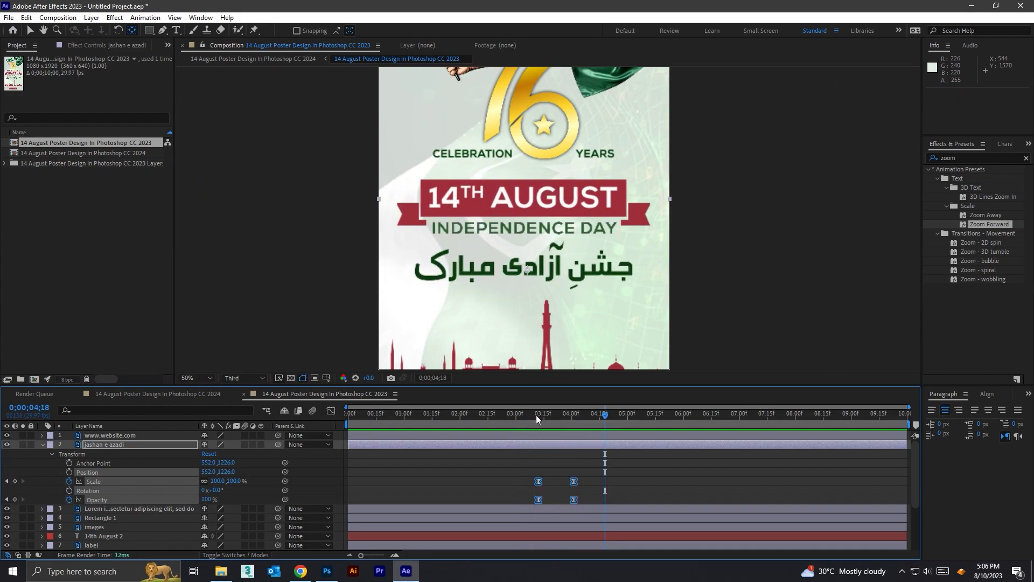
left_click_drag(535, 414, 571, 416)
scroll(553, 323, "down", 2)
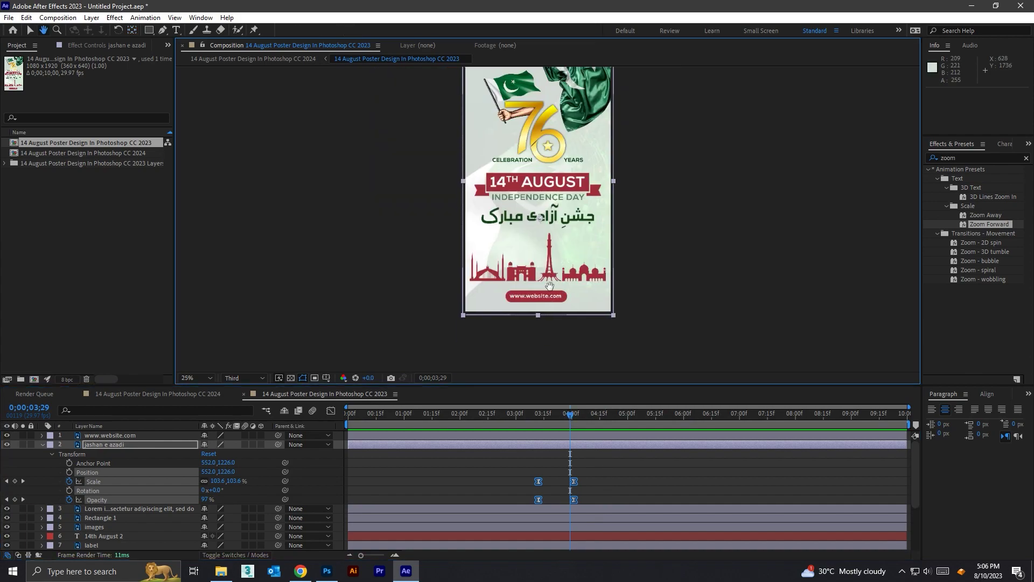
scroll(538, 298, "up", 2)
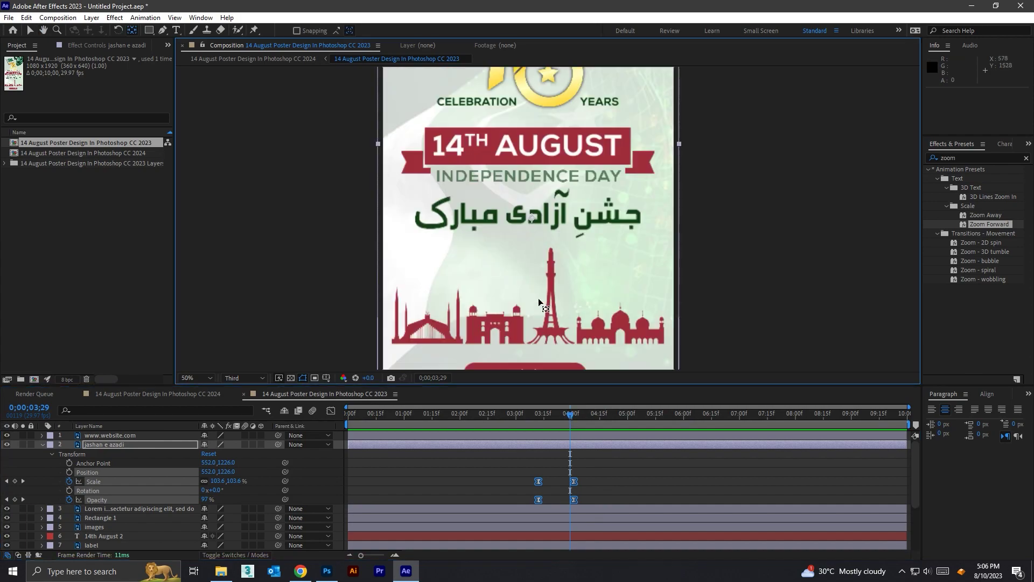
left_click(43, 444)
left_click(111, 455)
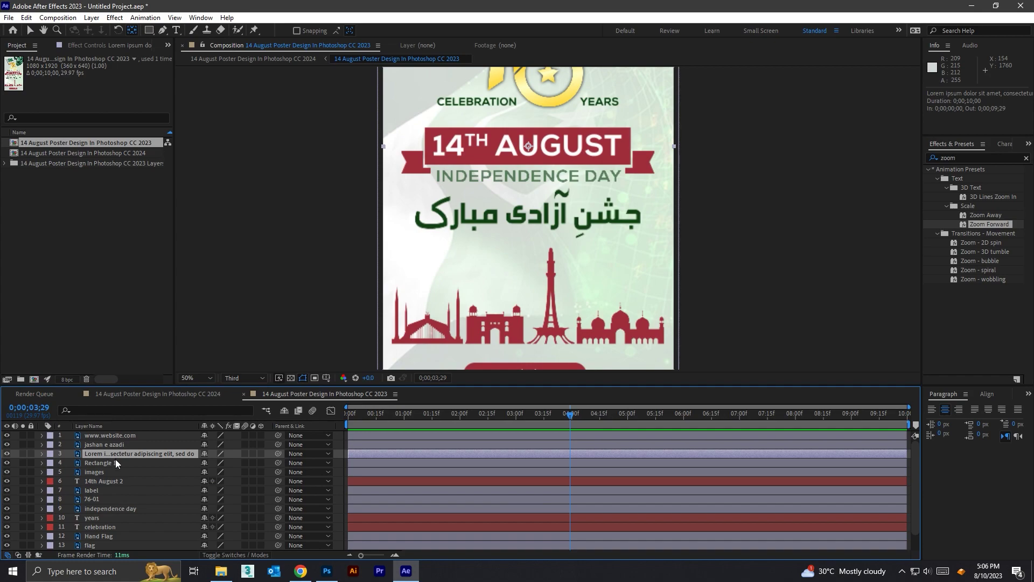
left_click(95, 474)
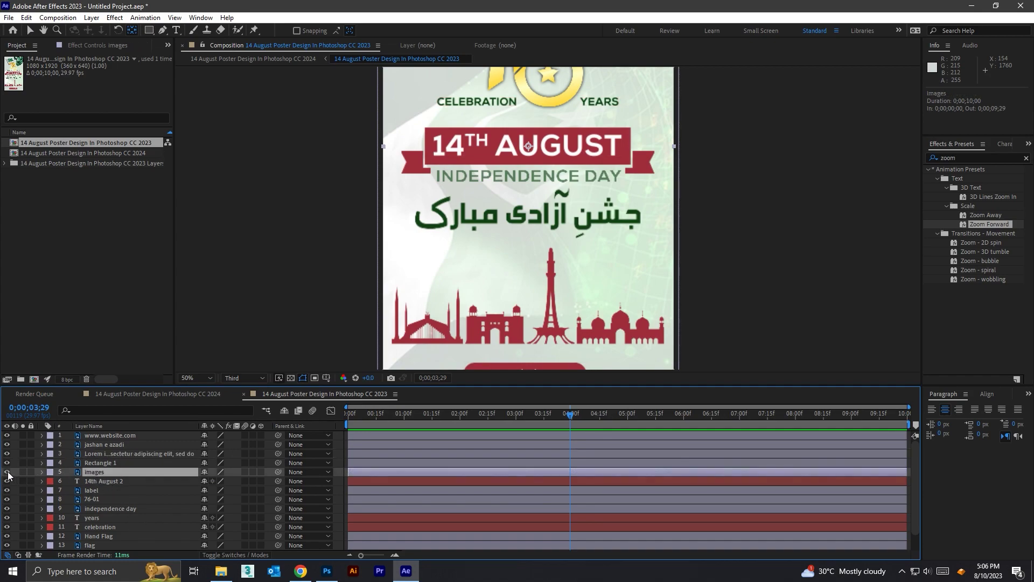
left_click(7, 472)
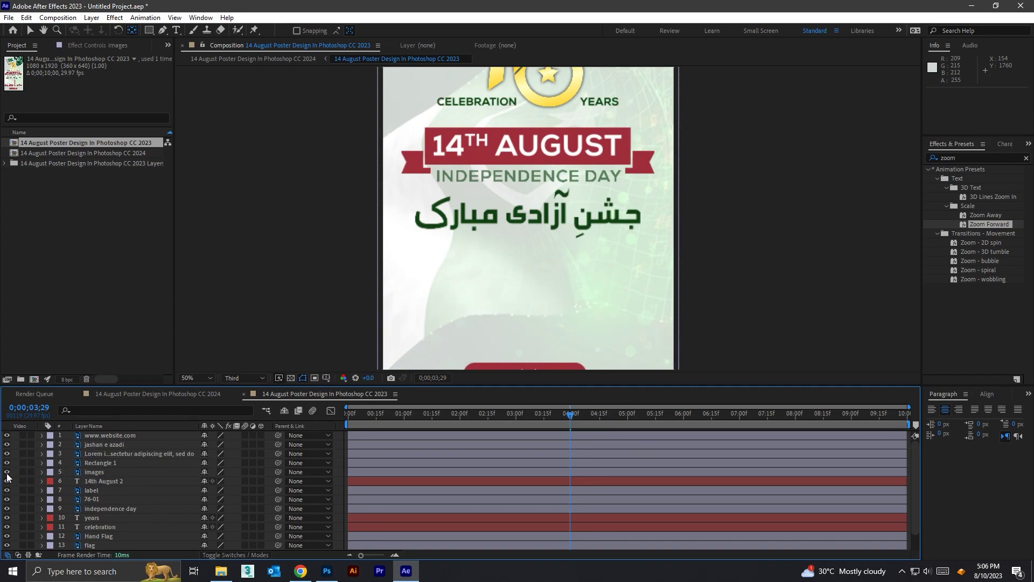
left_click(7, 472)
left_click(102, 472)
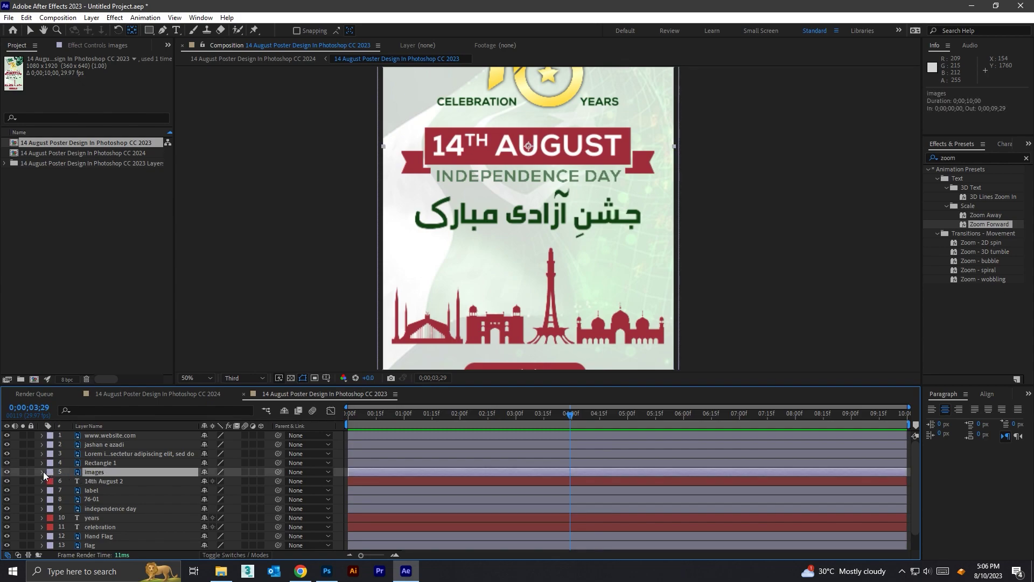
Step: Add a Position keyframe for the images layer at 4;15
left_click(42, 472)
left_click(51, 481)
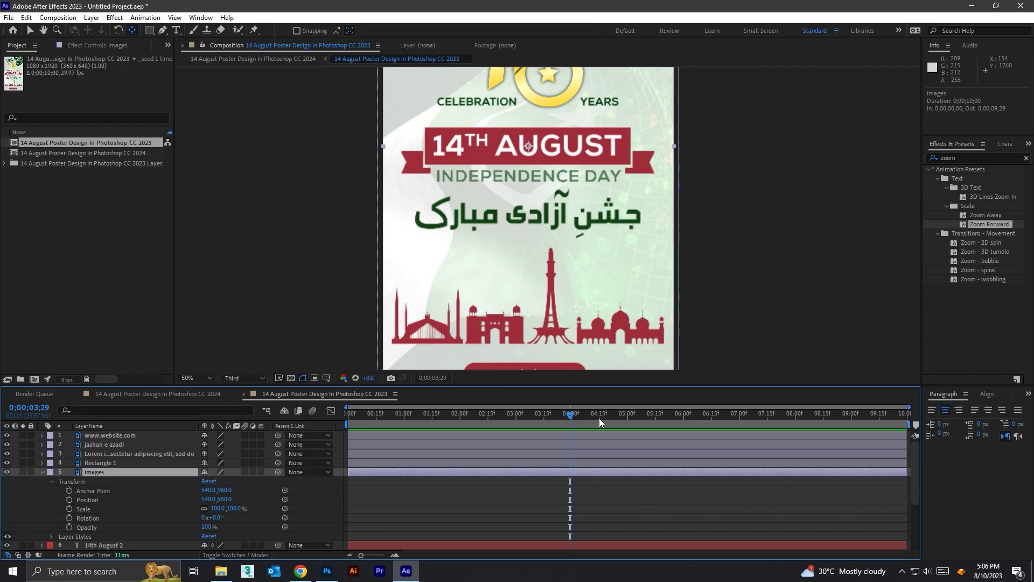
left_click(599, 418)
left_click(69, 500)
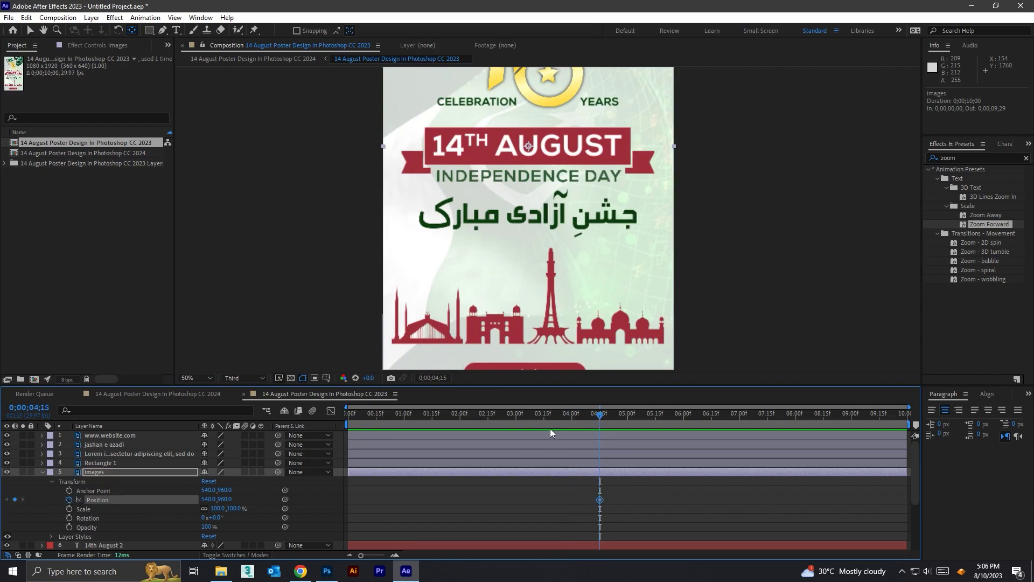
Step: At 3;20 push the skyline down to Y 1631 and Easy Ease both Position keyframes
left_click(553, 414)
left_click_drag(223, 499, 368, 496)
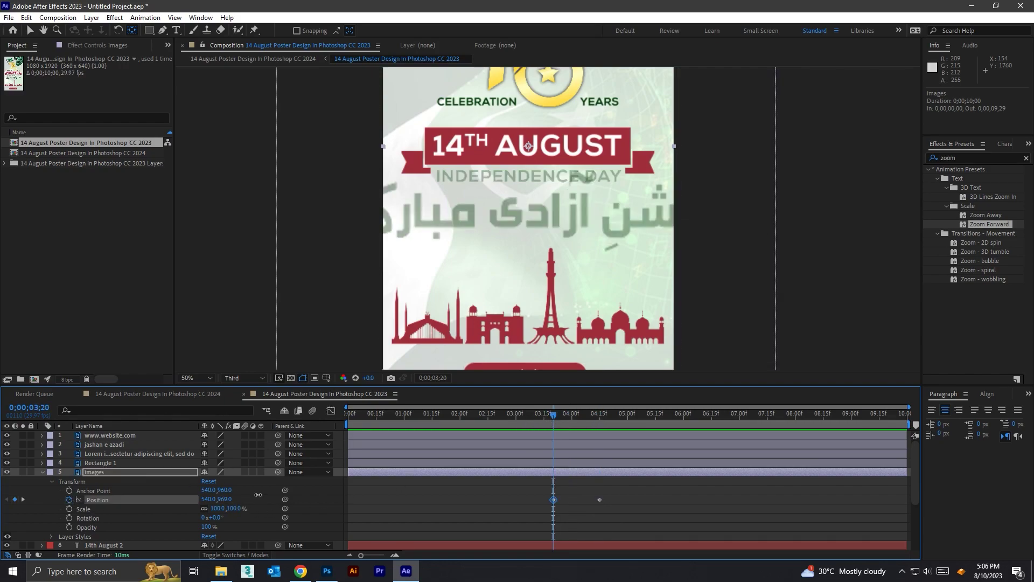
left_click_drag(593, 341, 595, 213)
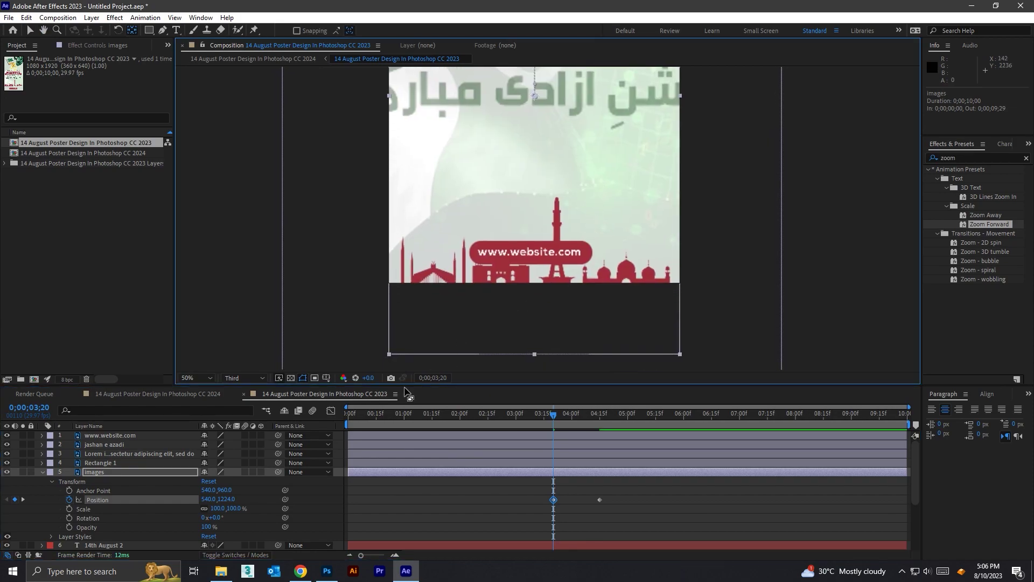
mouse_move(223, 499)
left_mouse_down()
mouse_move(524, 494)
mouse_move(625, 512)
left_mouse_up()
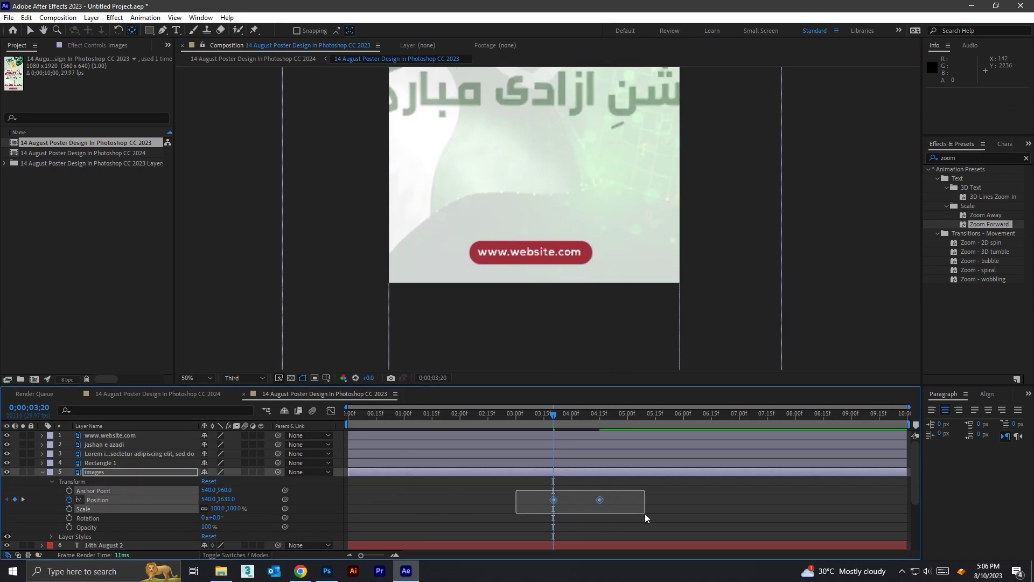
right_click(598, 500)
mouse_move(645, 492)
left_click(765, 425)
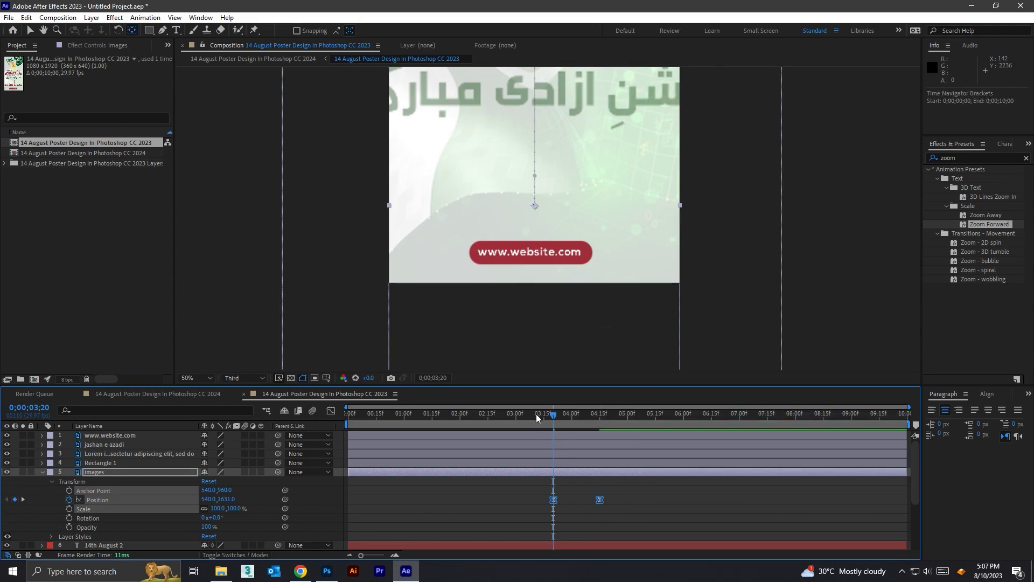
left_click_drag(536, 414, 527, 416)
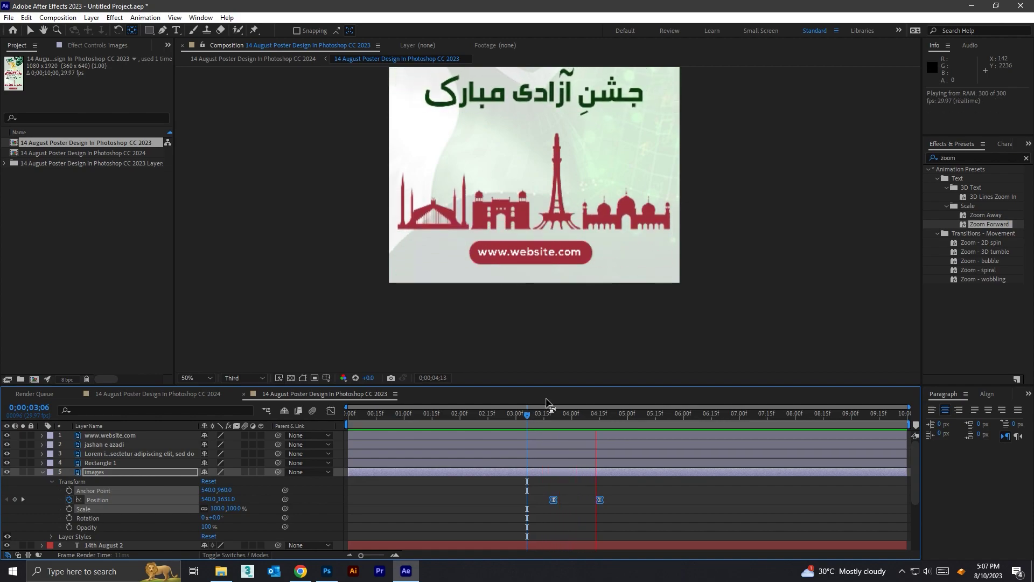
left_click_drag(585, 413, 592, 413)
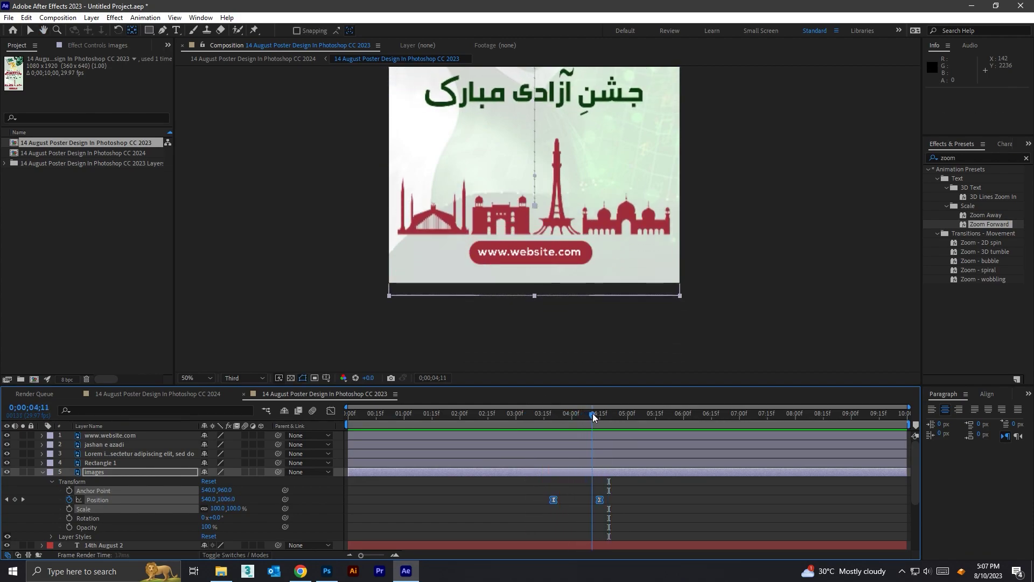
Step: Keyframe Rectangle 1's Opacity from 0% at 4;11 to 100% at 5;06
left_click(97, 463)
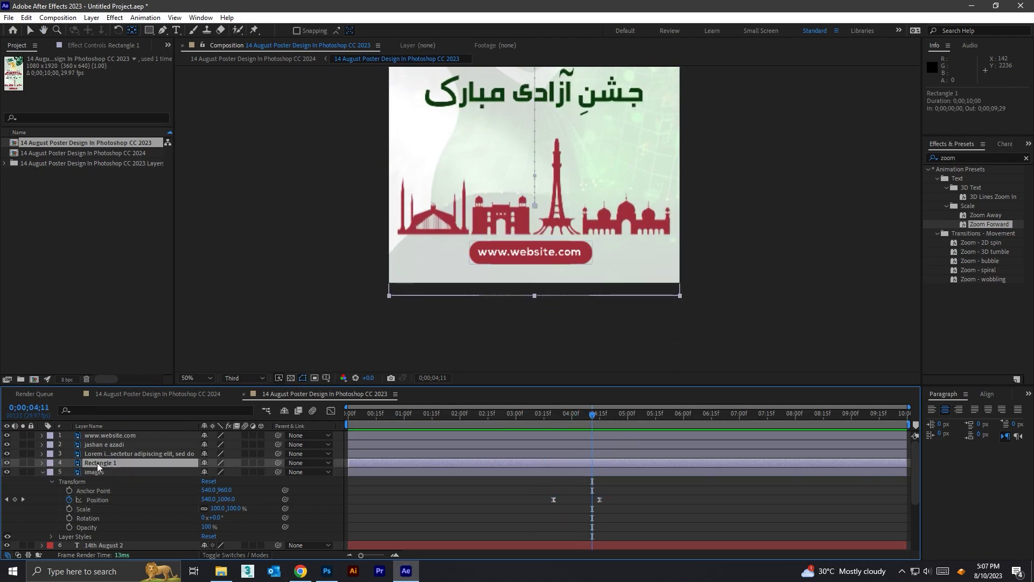
left_click(43, 463)
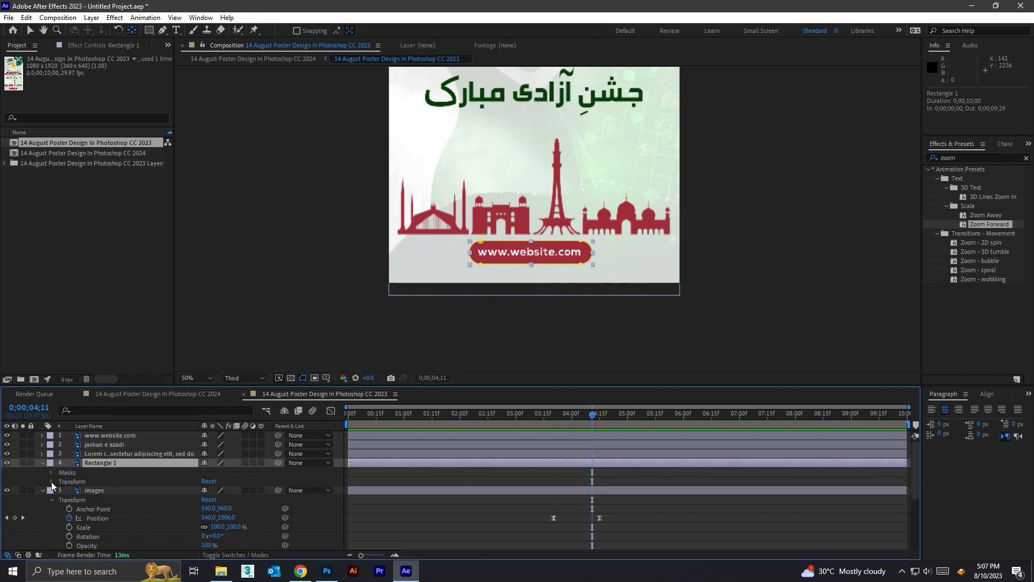
left_click(50, 482)
left_click(69, 527)
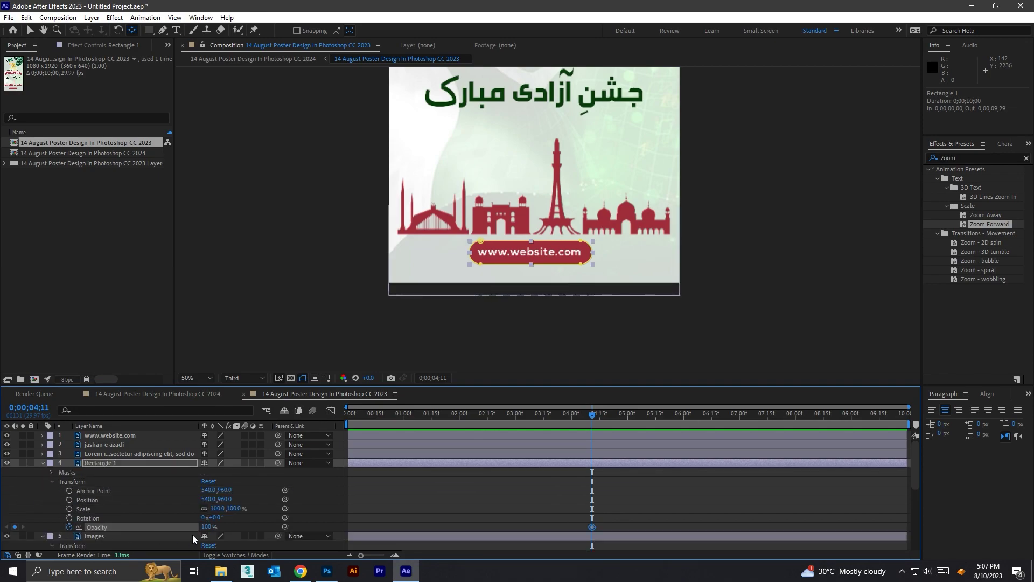
left_click_drag(206, 527, 102, 526)
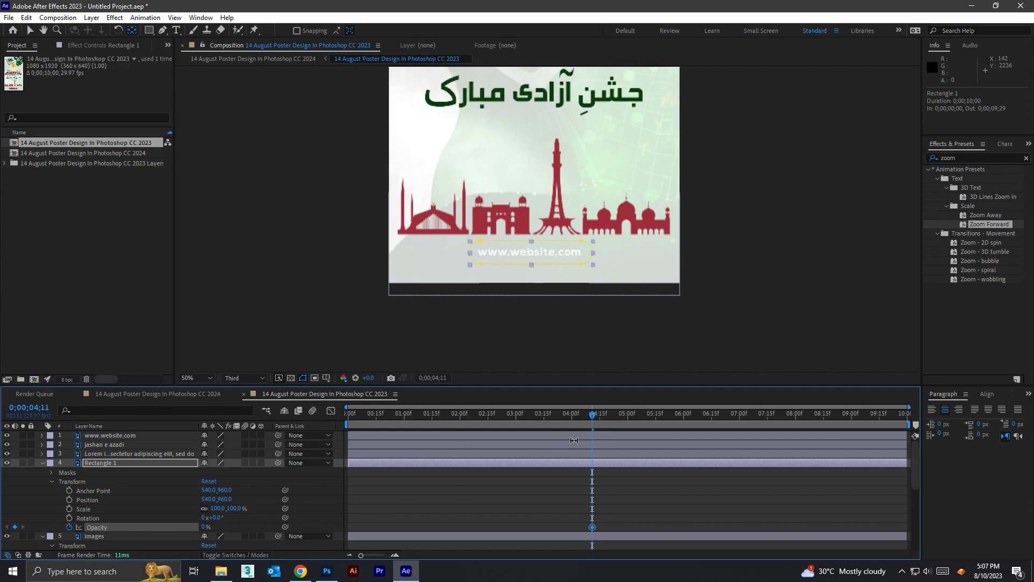
left_click(639, 416)
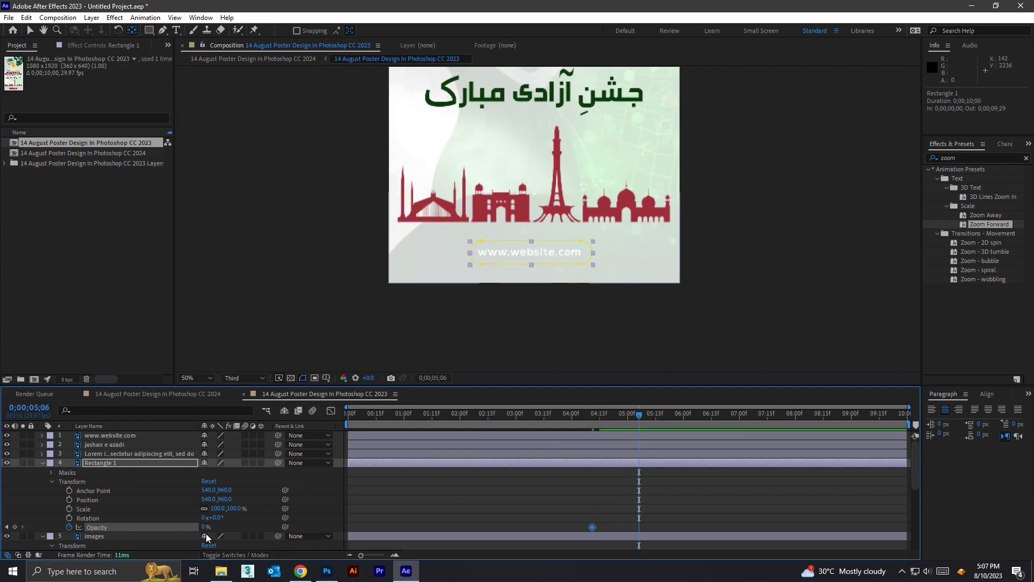
left_click_drag(205, 527, 372, 525)
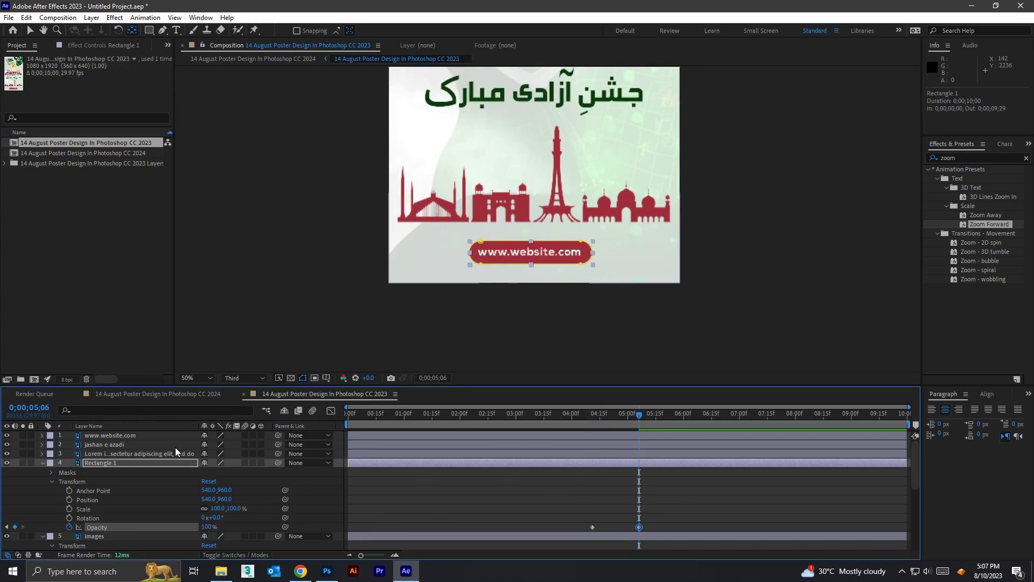
left_click(118, 434)
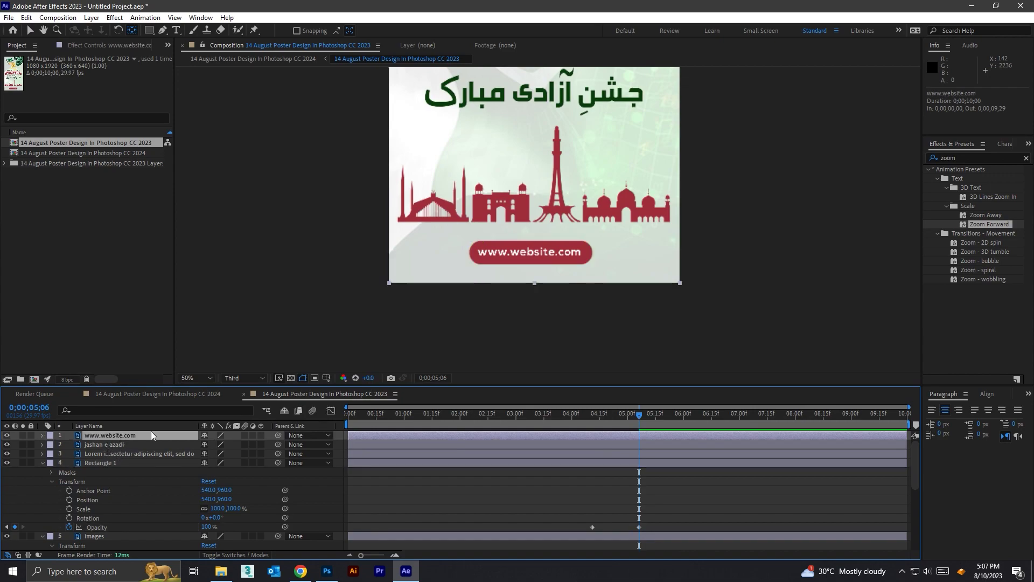
left_click(42, 435)
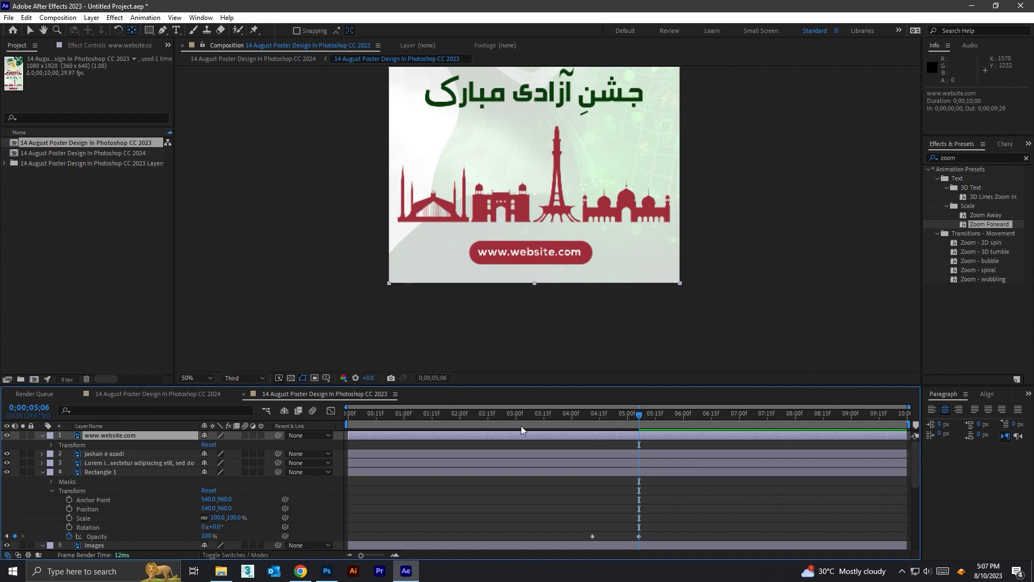
left_click(176, 30)
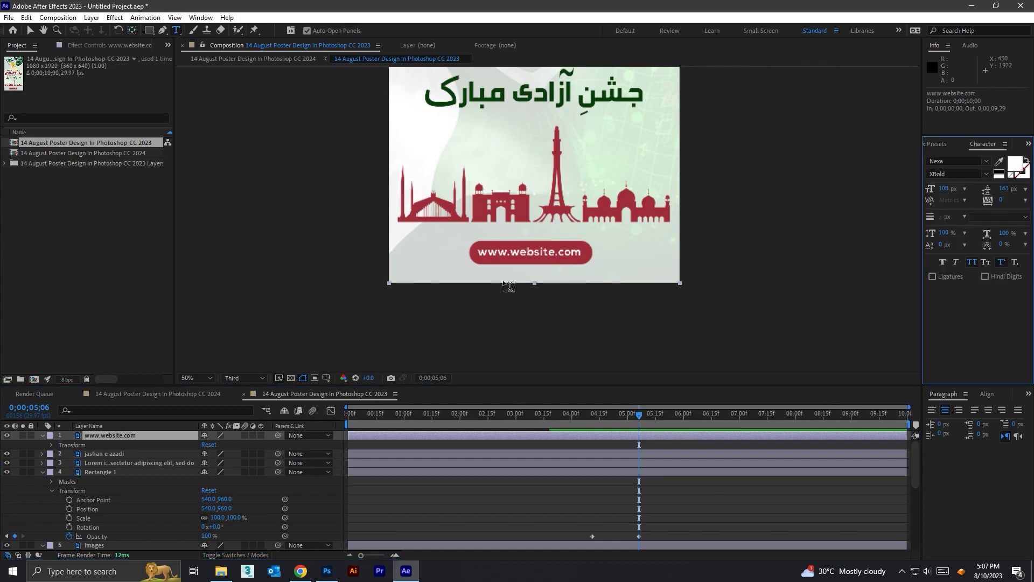
left_click(442, 254)
type("www")
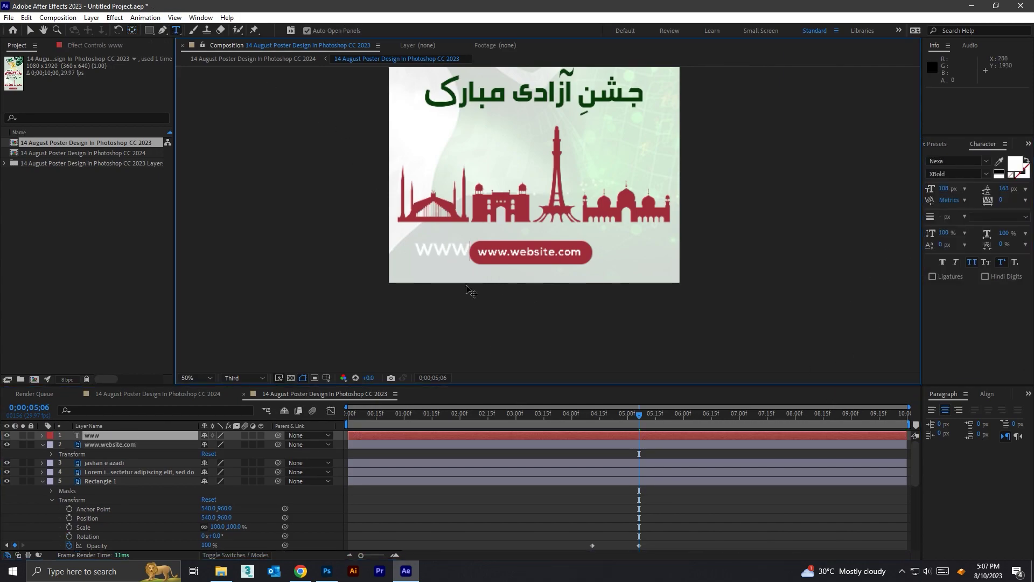
type(".websit")
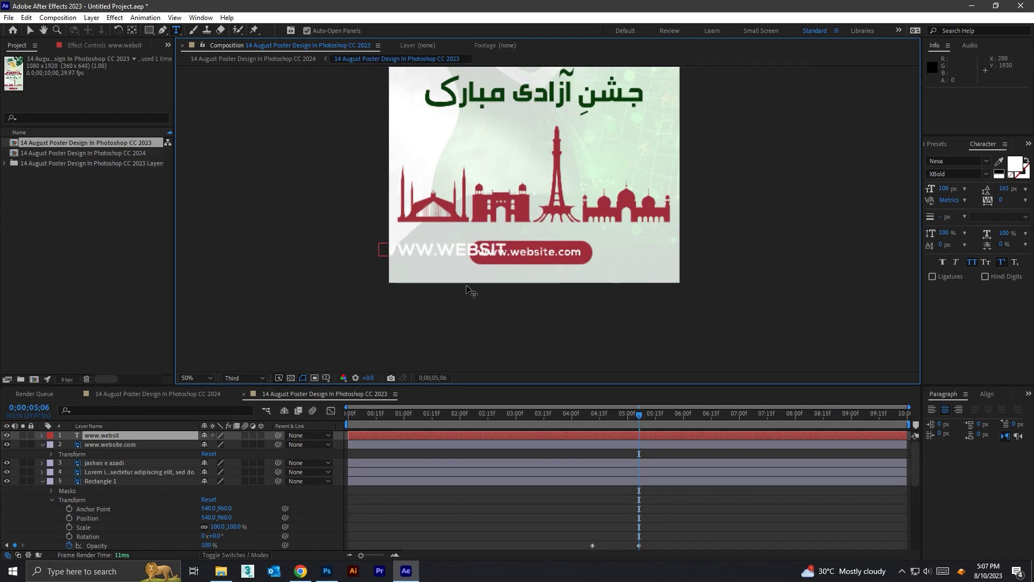
type("e.com")
Step: Set the new website text's font size to 60 px
key("ctrl+a")
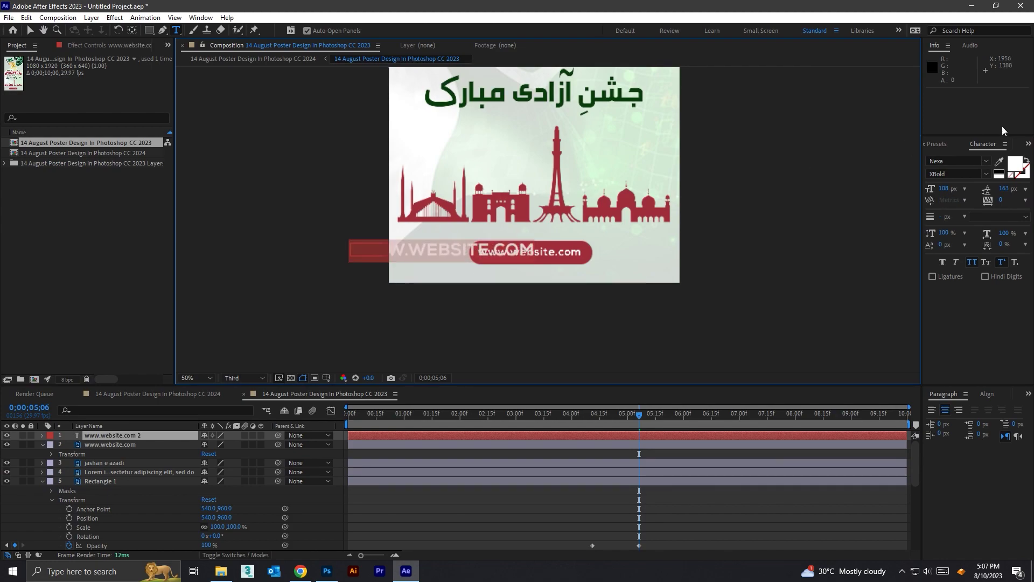
left_click(945, 190)
type("60")
key("Return")
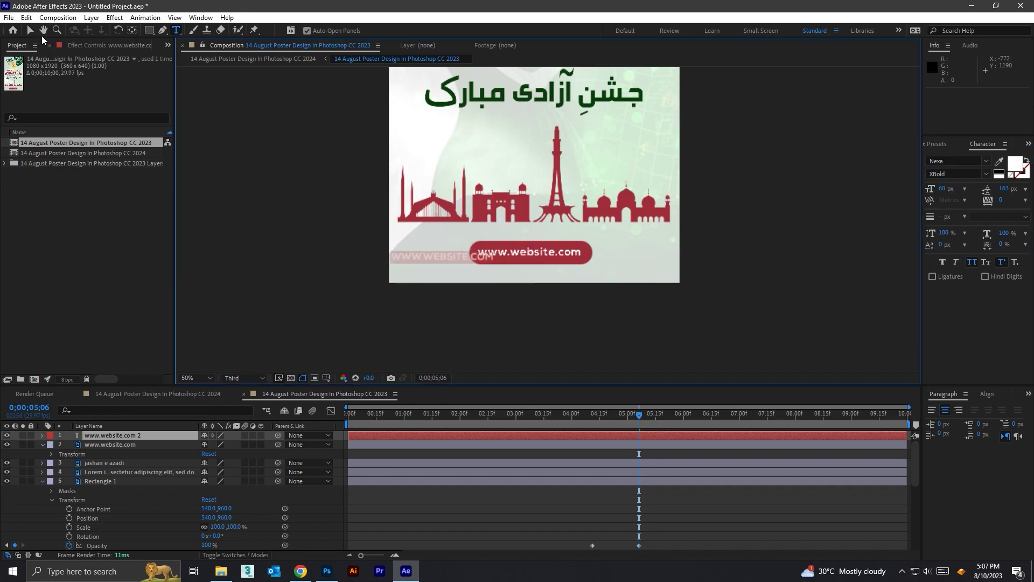
key("v")
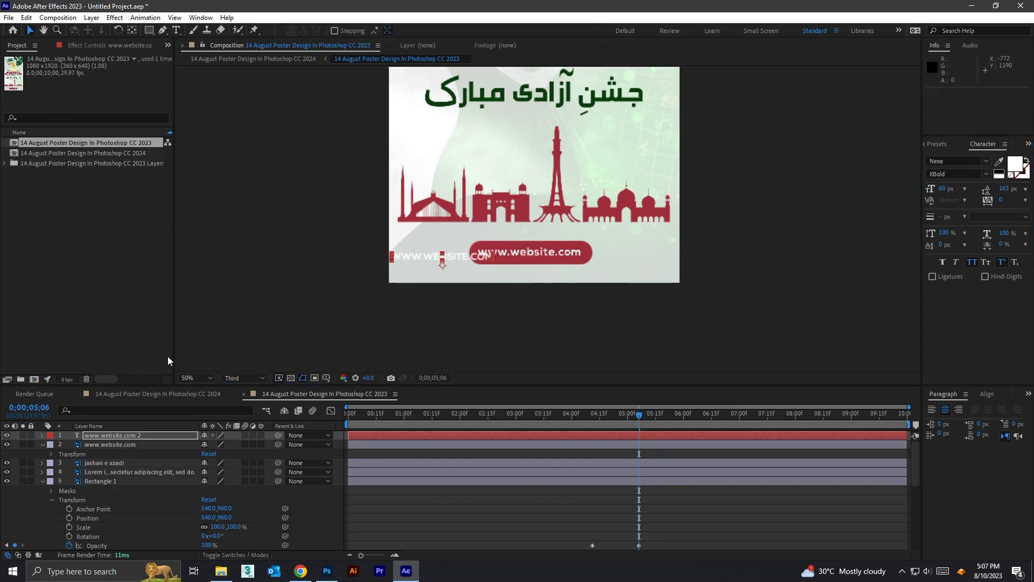
left_click(111, 445)
key("Delete")
Step: Nudge the new website text with arrow keys until it sits centred in the pill
left_click(115, 437)
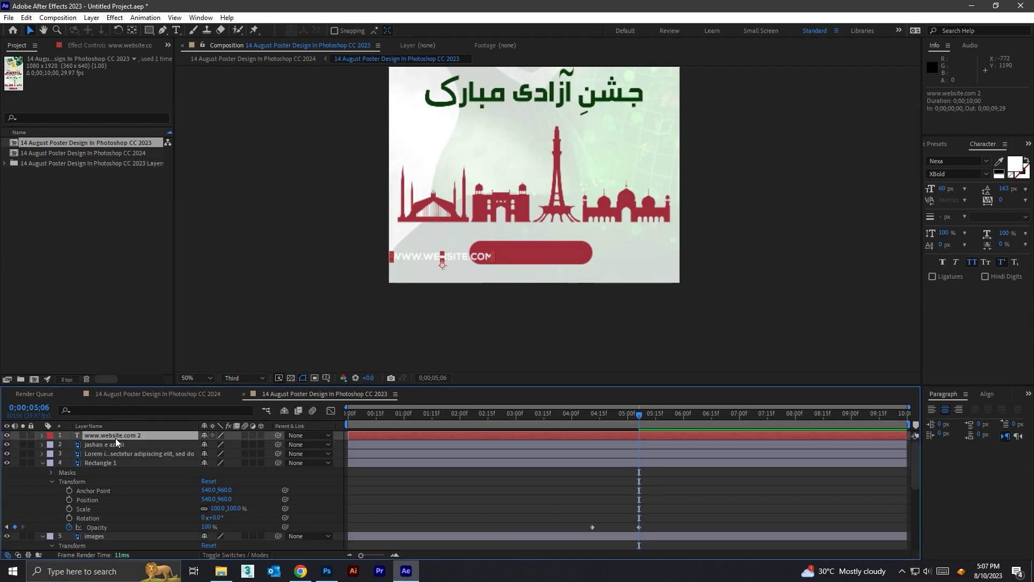
key("Right")
key("Right")
key("Right")
key("shift+Right")
key("shift+Right")
key("shift+Right")
key("shift+Right")
key("shift+Right")
key("shift+Right")
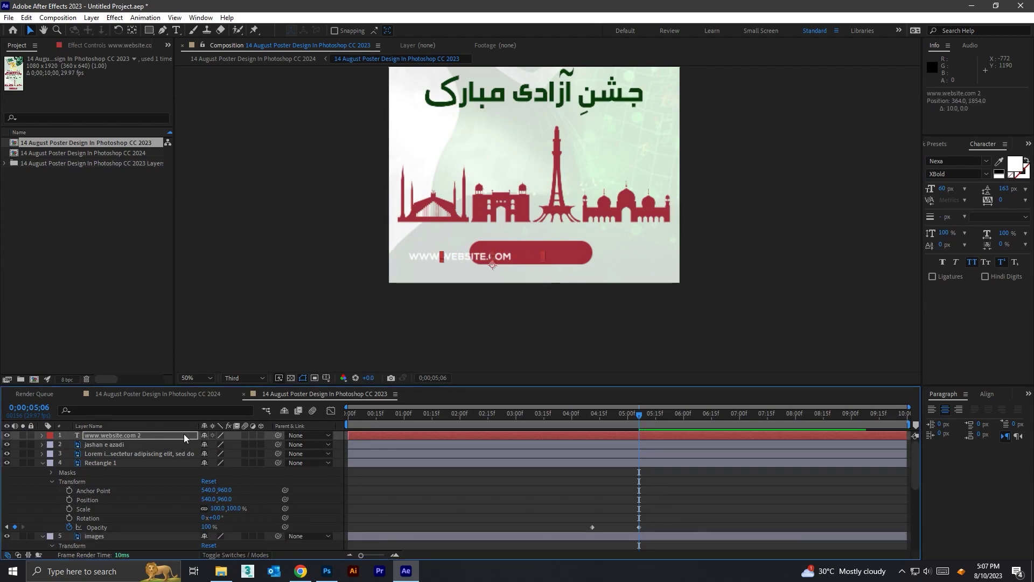
key("shift+Right")
key("shift+Right")
key("shift+Right")
key("shift+Left")
key("shift+Up")
key("shift+Up")
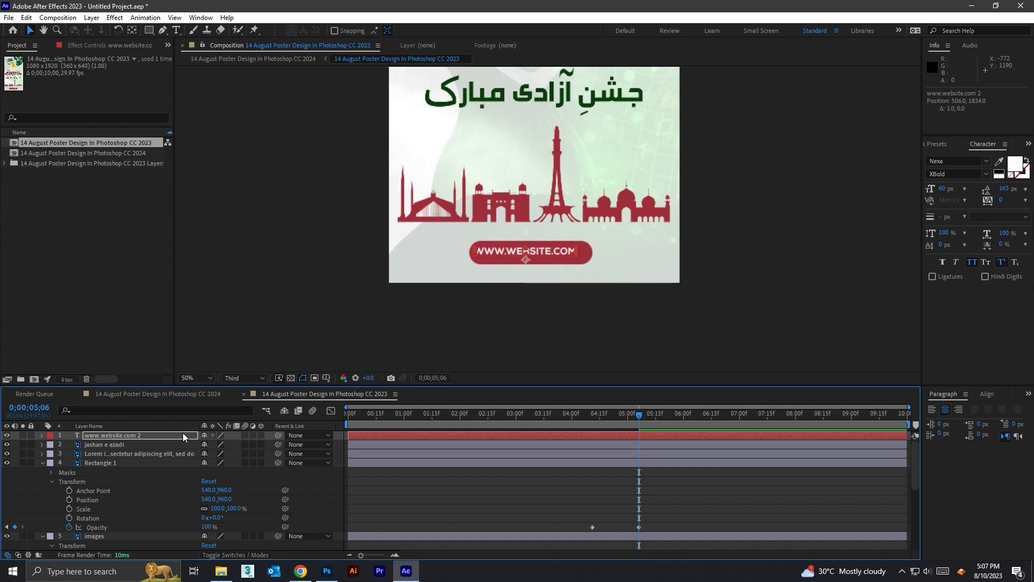
key("Right")
key("Right")
key("Right")
key("period")
key("Down")
key("Down")
key("Down")
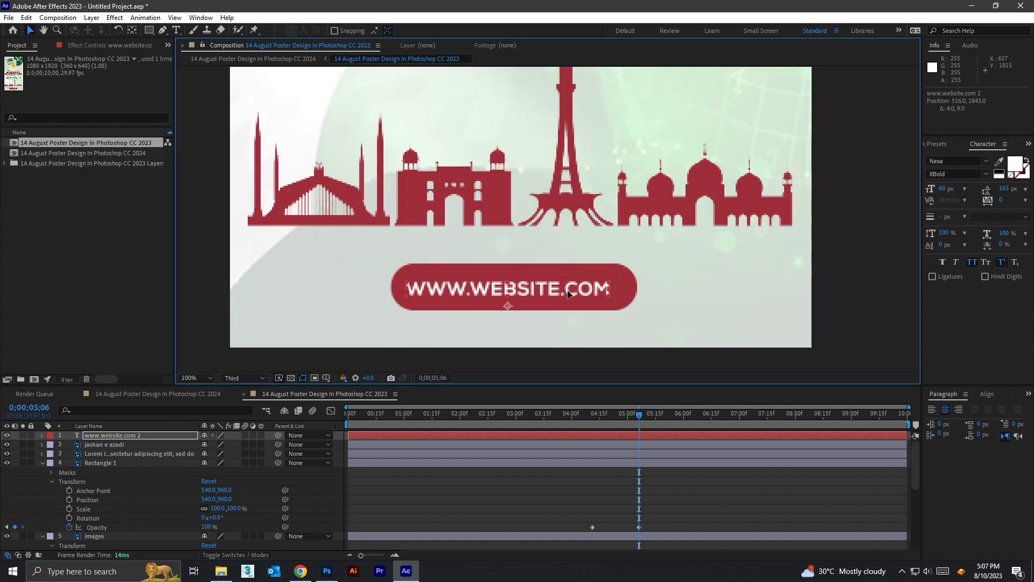
key("Right")
key("Right")
key("Right")
key("Right")
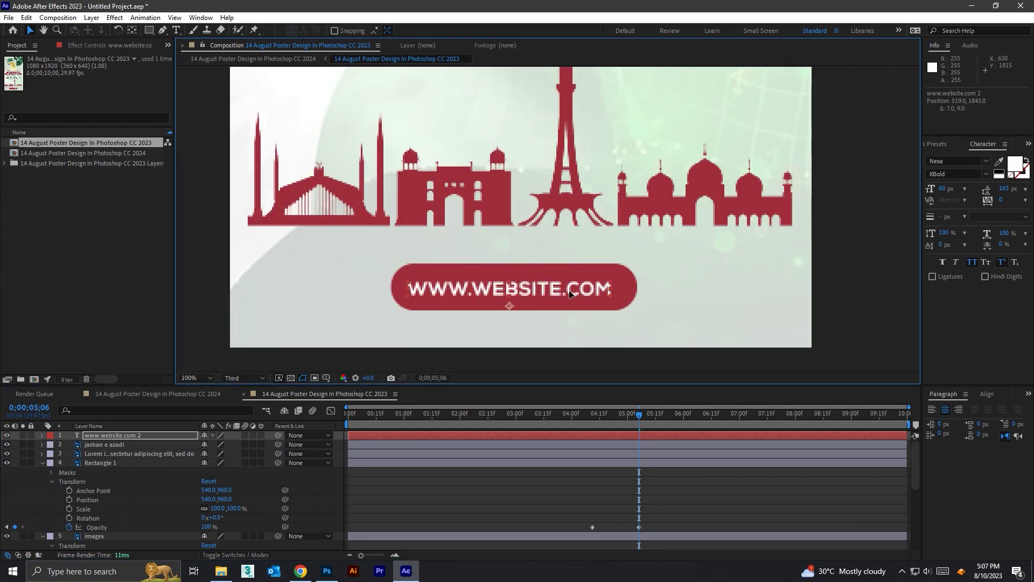
key("Right")
key("Right")
key("Right")
key("Right")
key("Right")
key("Right")
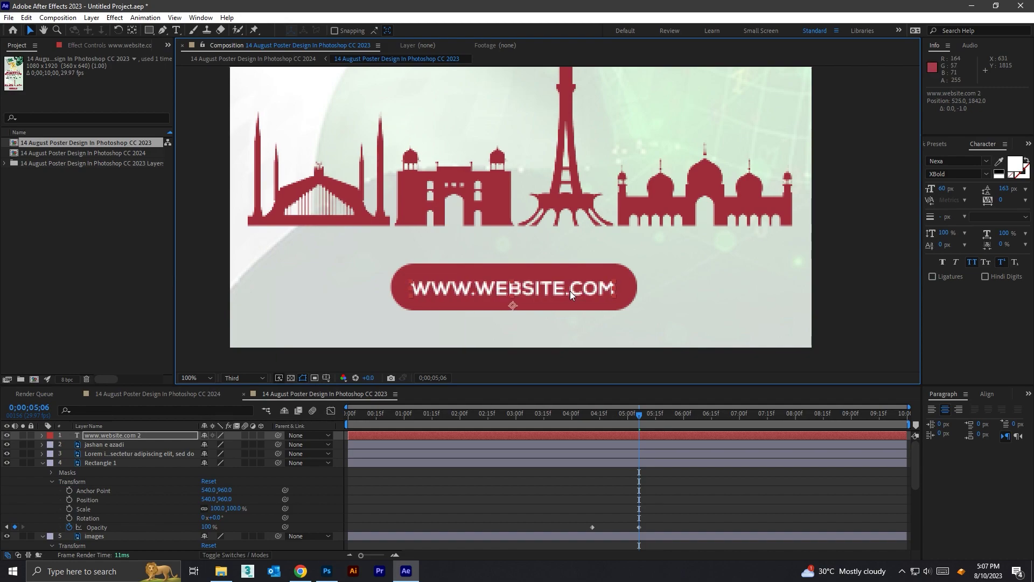
key("Up")
key("Up")
key("Up")
key("Right")
key("Right")
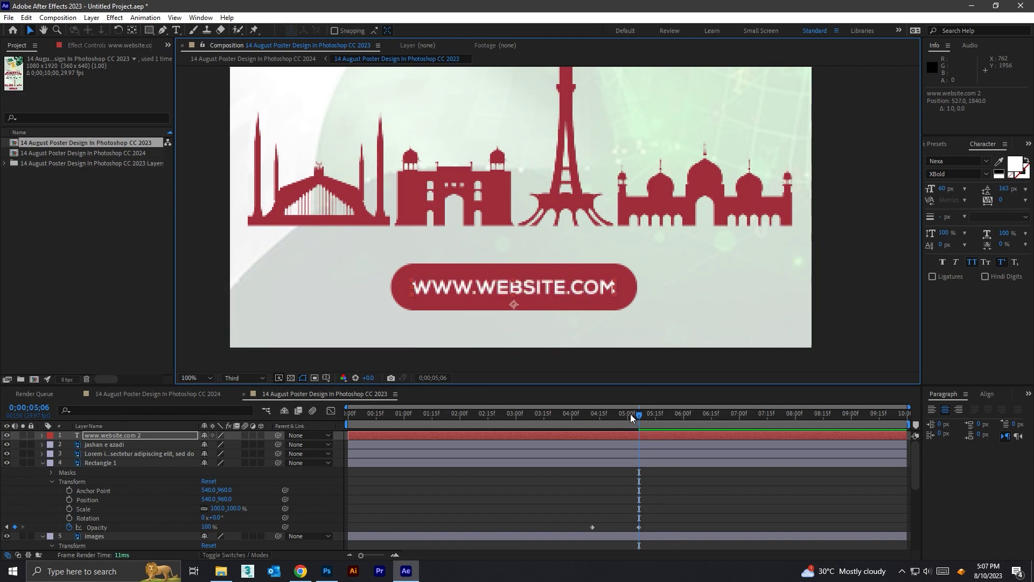
Step: Apply the Typewriter preset, found by searching 'typ', to the website text layer
mouse_move(630, 413)
left_mouse_down()
mouse_move(615, 416)
mouse_move(637, 414)
left_mouse_up()
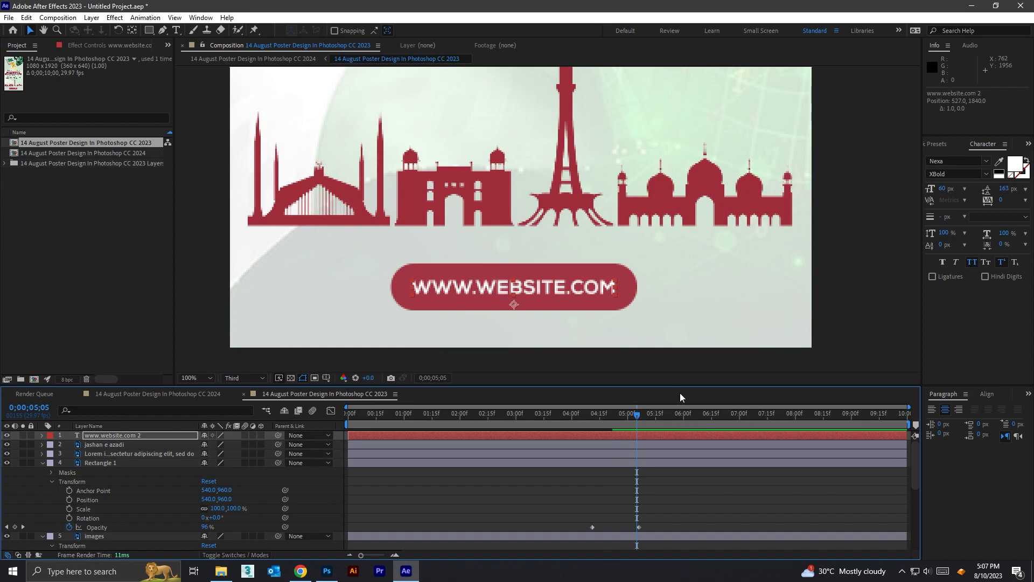
left_click(937, 144)
left_click(952, 157)
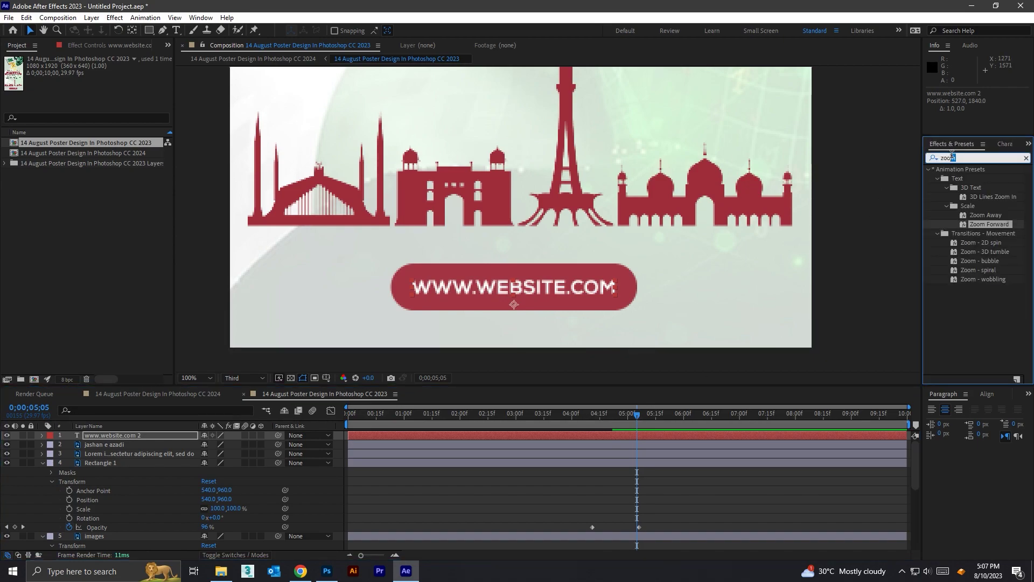
type("typ")
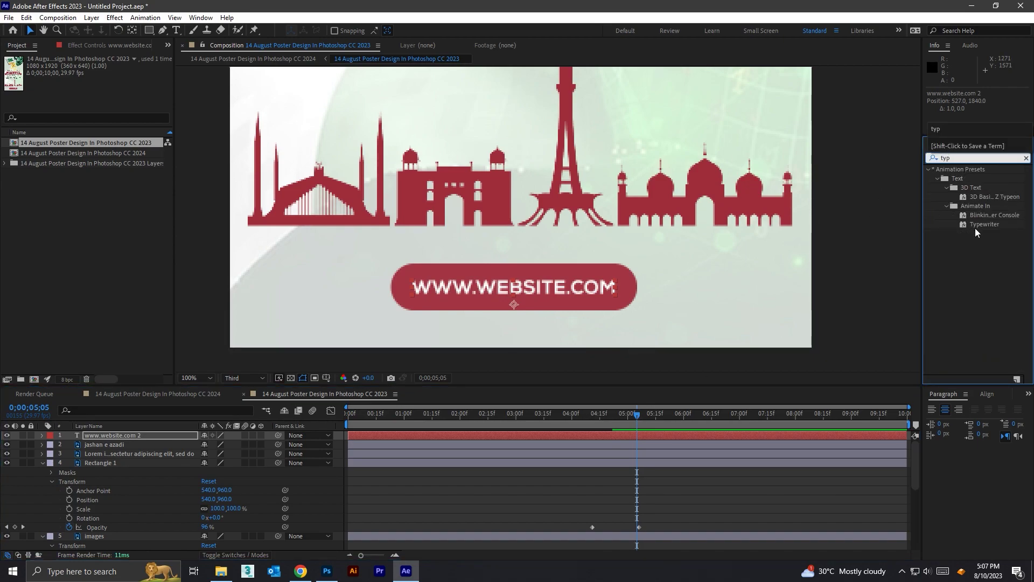
left_click_drag(976, 225, 459, 286)
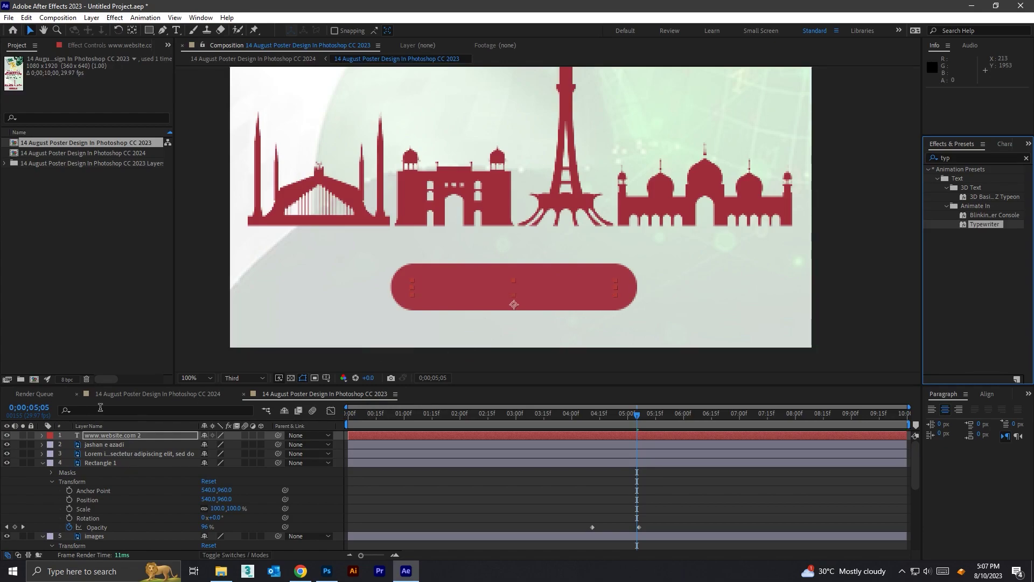
Step: Move Range Selector 1's Start end keyframe earlier to 6;05
left_click(42, 434)
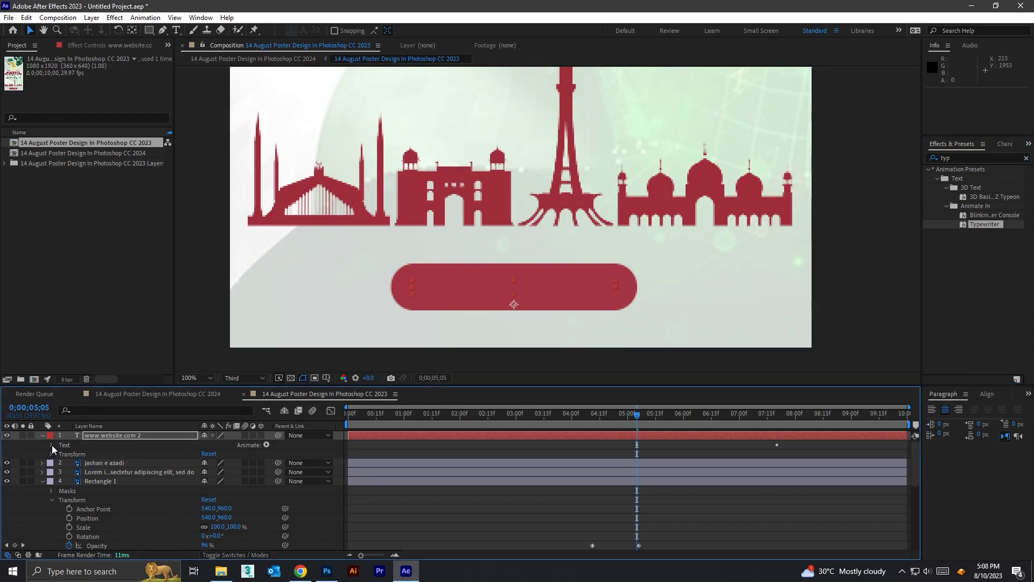
left_click(52, 445)
left_click(60, 481)
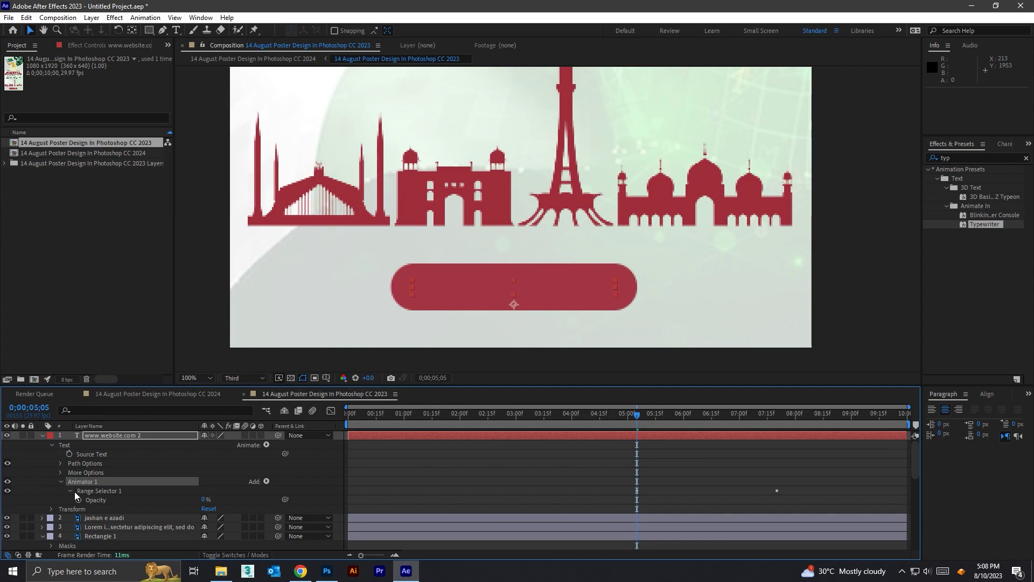
left_click(70, 491)
left_click_drag(777, 500, 693, 500)
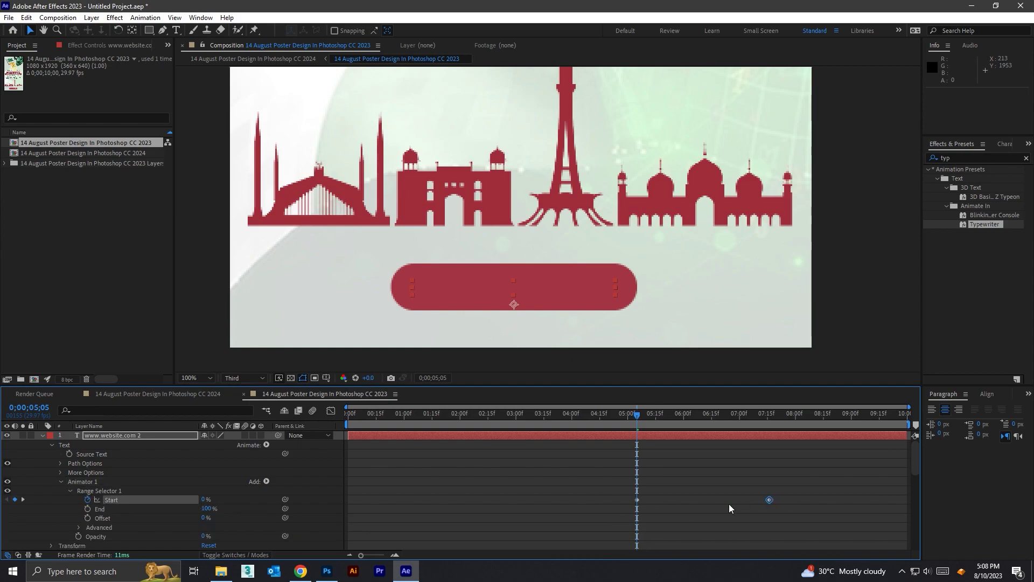
Step: Set the viewer magnification to Fit and play the poster animation from the start
scroll(583, 263, "down", 2)
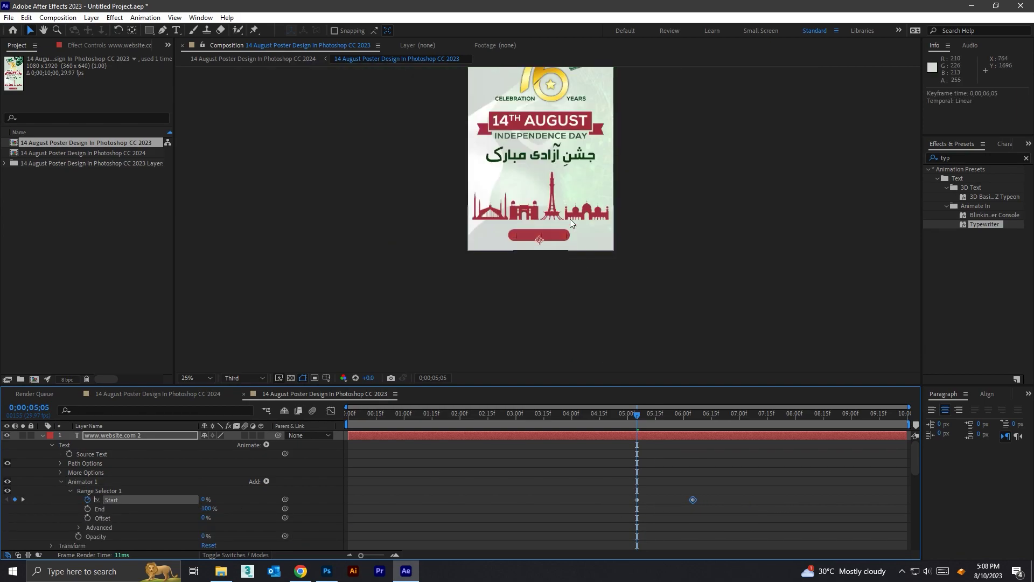
left_click(200, 376)
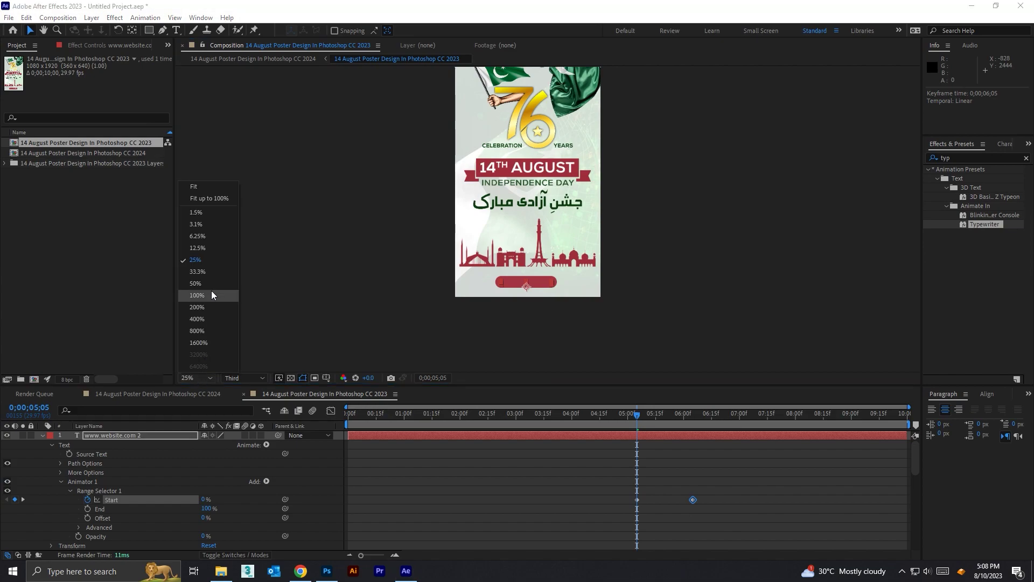
left_click(212, 187)
key("space")
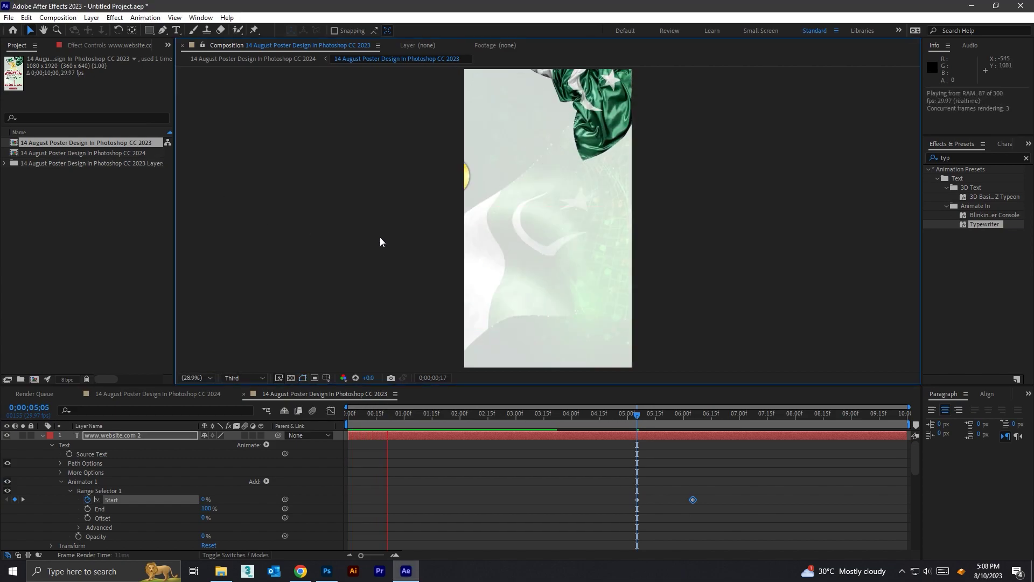